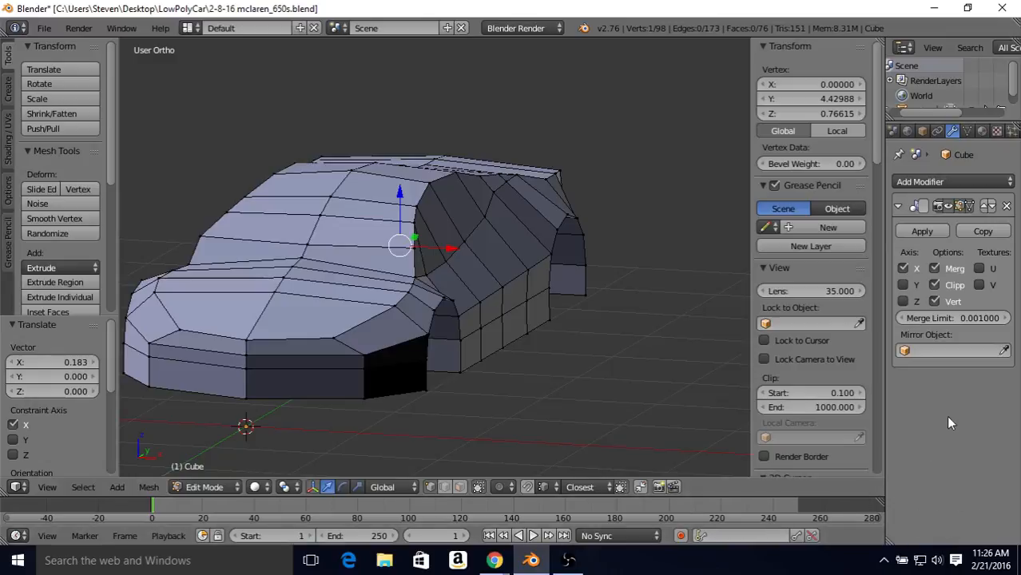
click(908, 381)
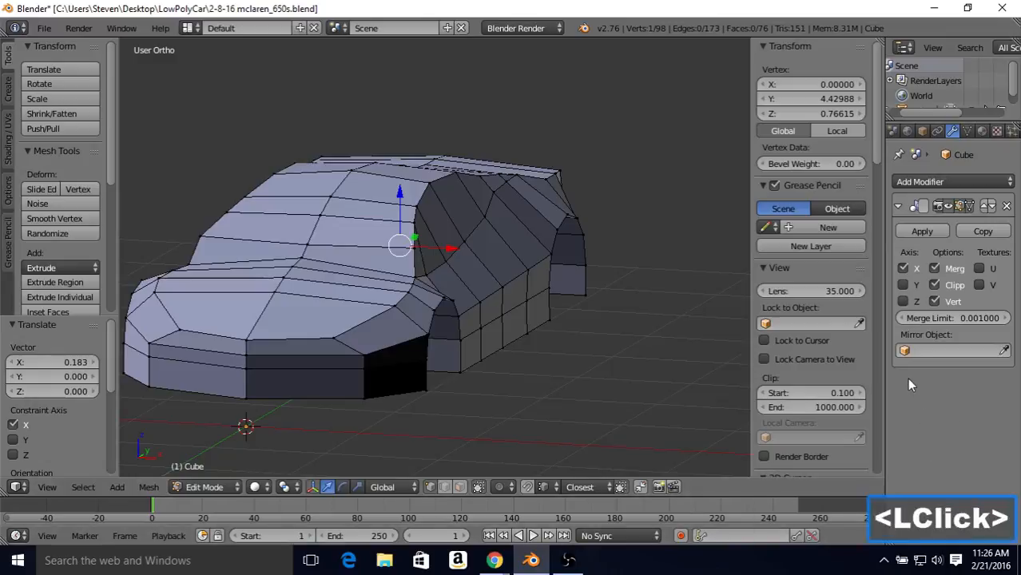
right_click(888, 380)
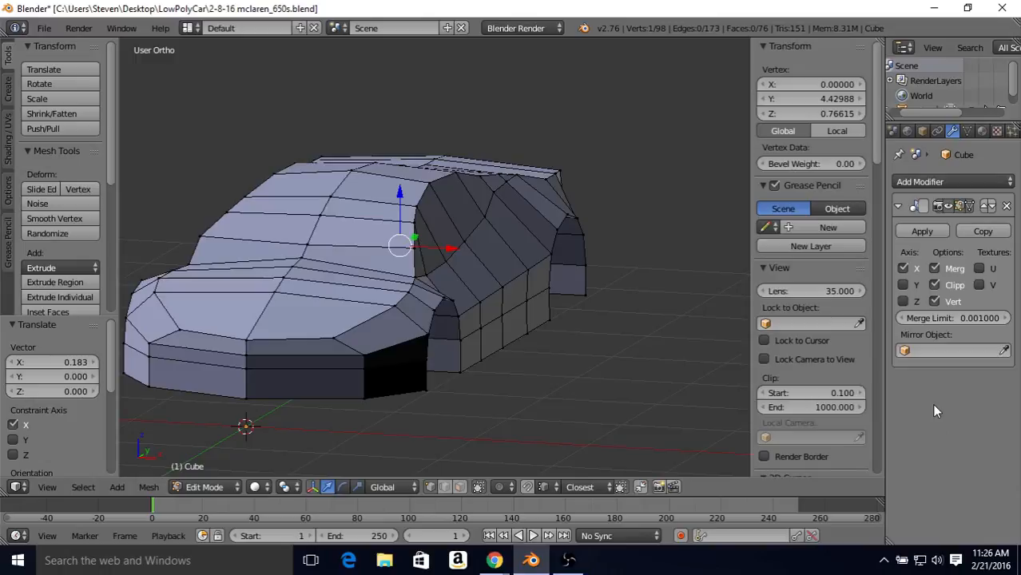
key(t)
key(d)
key(s)
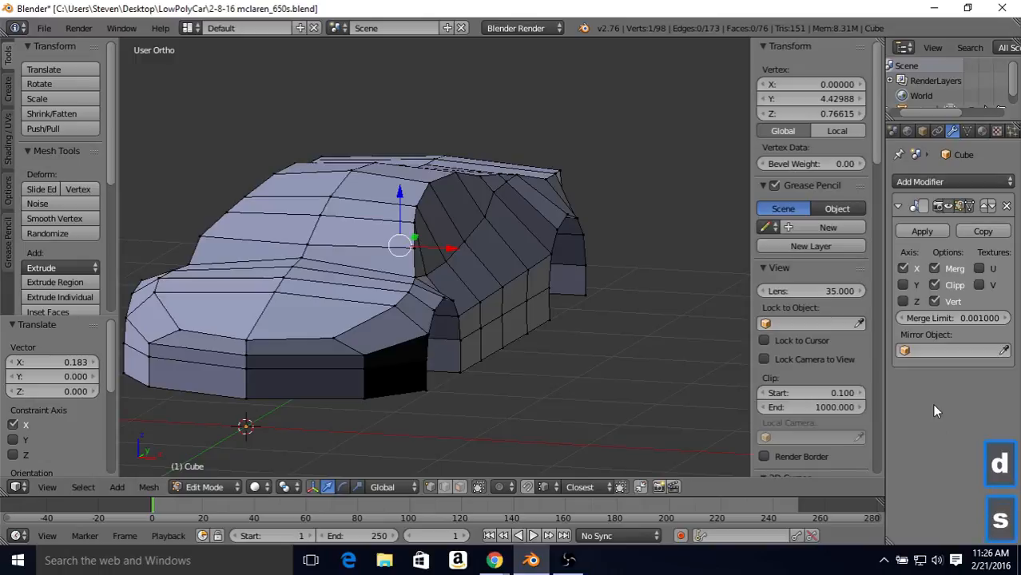
key(a)
key(w)
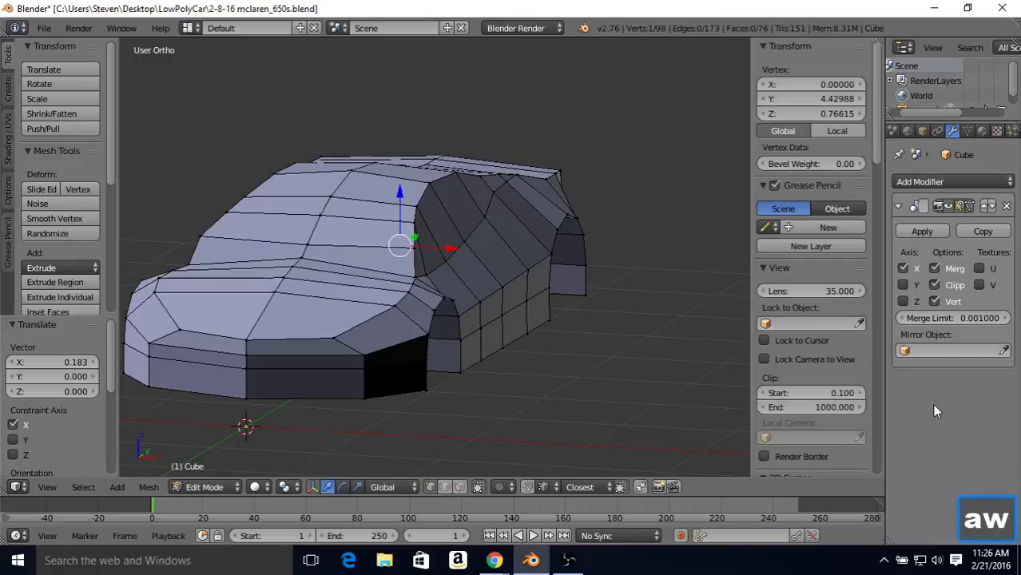
key(ctrl+c)
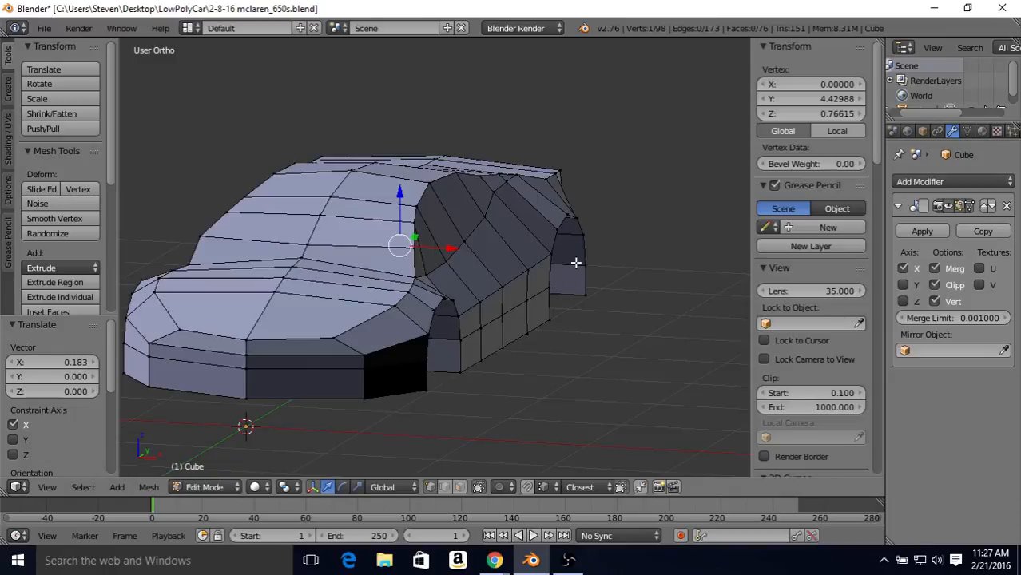
Step: Recalculate the normals of the entire car body mesh to face outside, finishing with the mesh deselected
key(a)
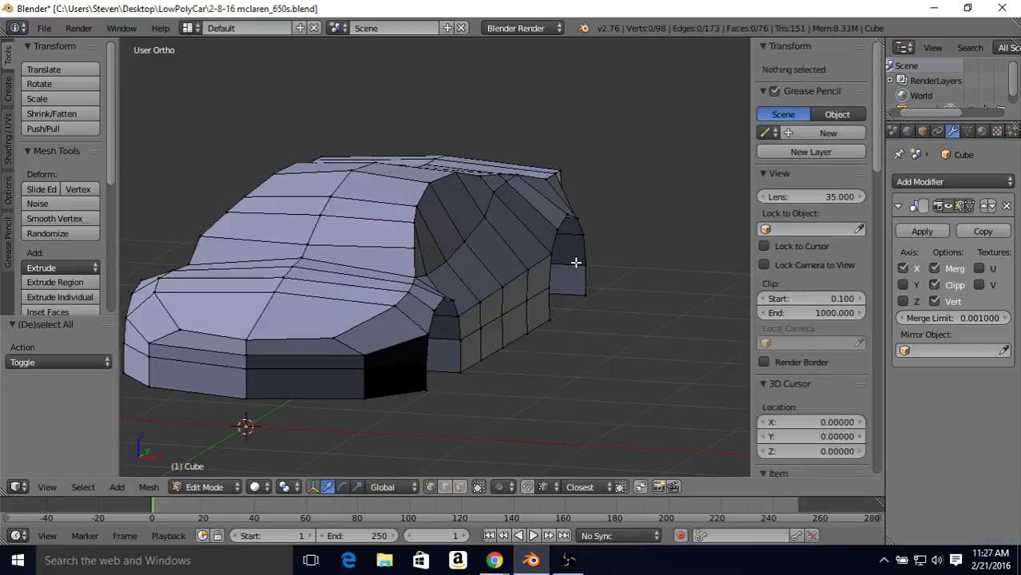
key(a)
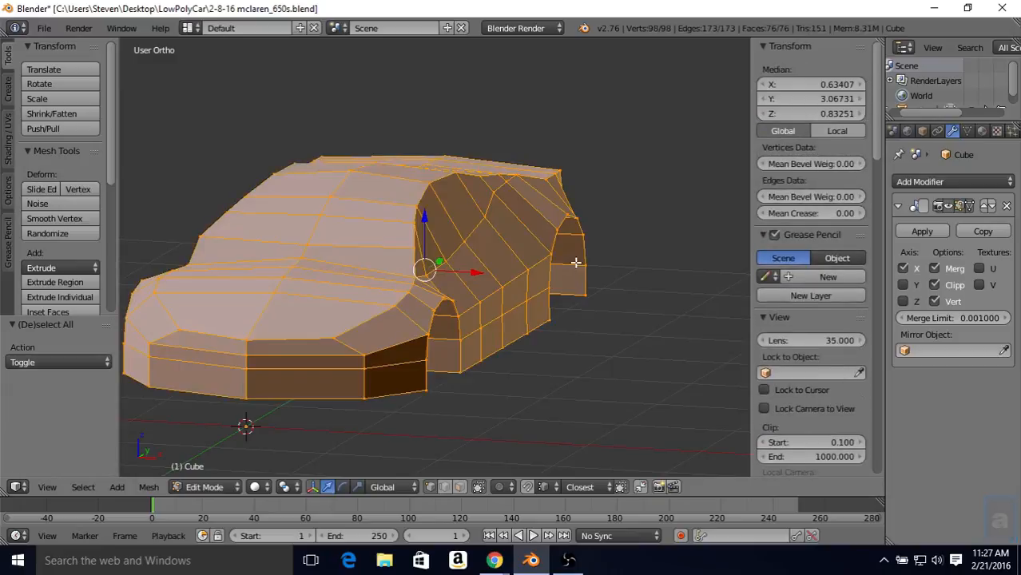
click(149, 487)
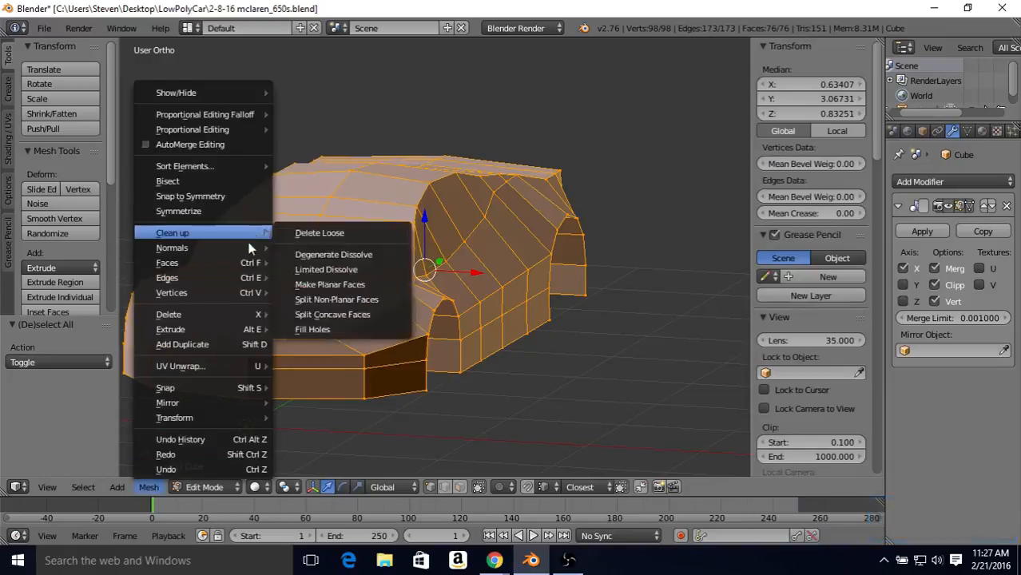
mouse_move(249, 251)
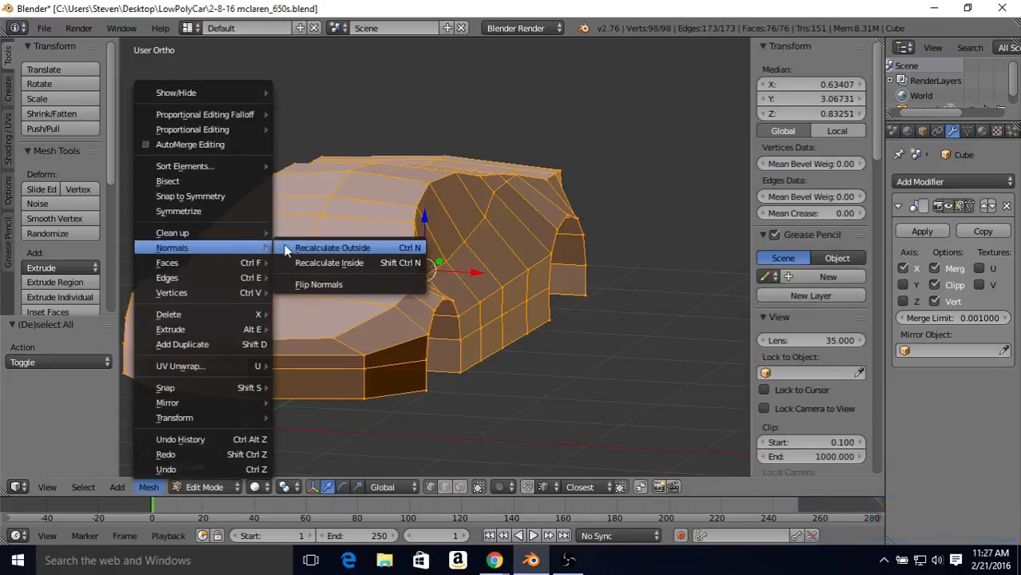
click(310, 249)
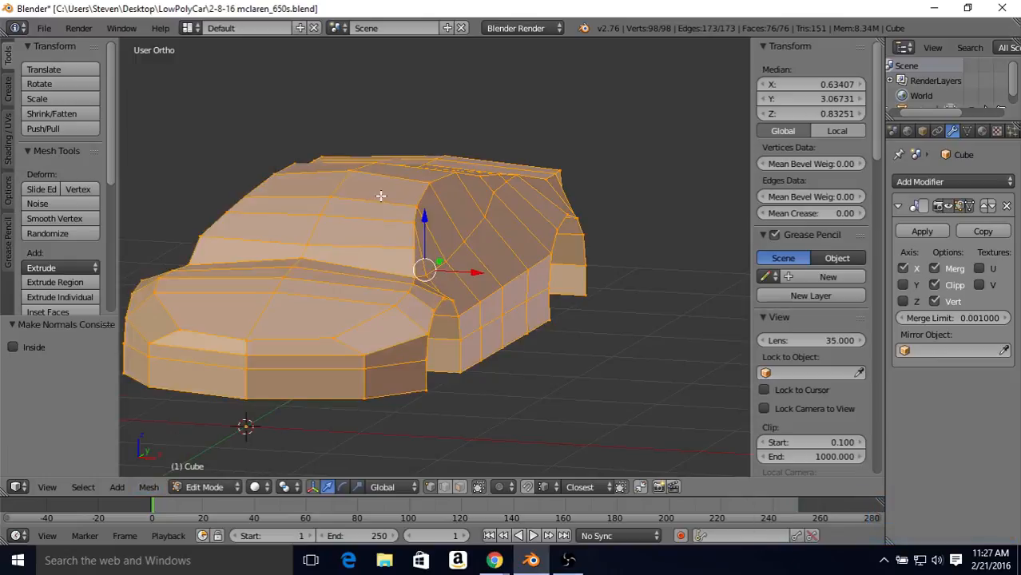
key(a)
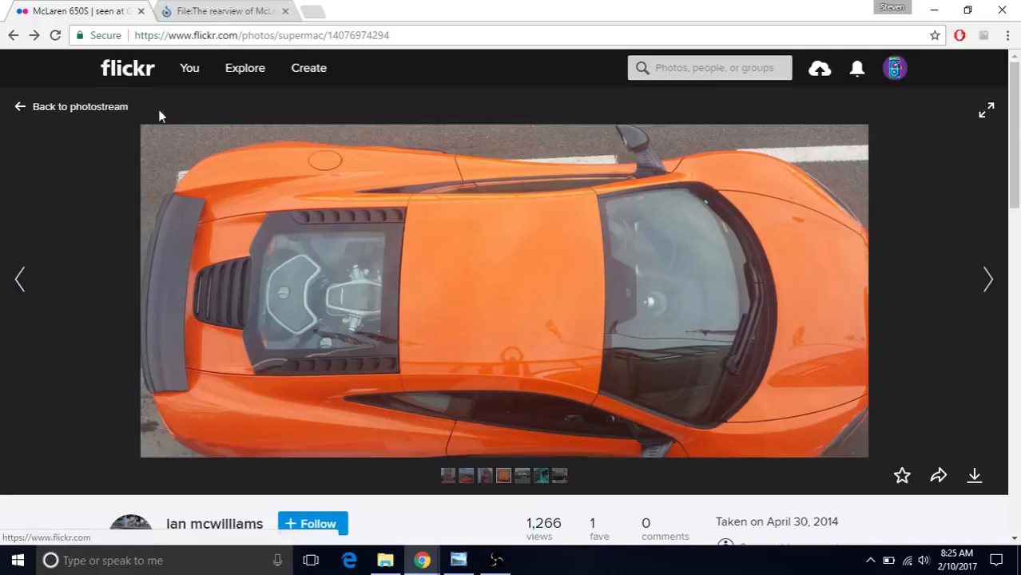
Step: Review the McLaren 650S rear-view photo on Wikimedia Commons and the top-view photo on Flickr, including its licence information
click(184, 13)
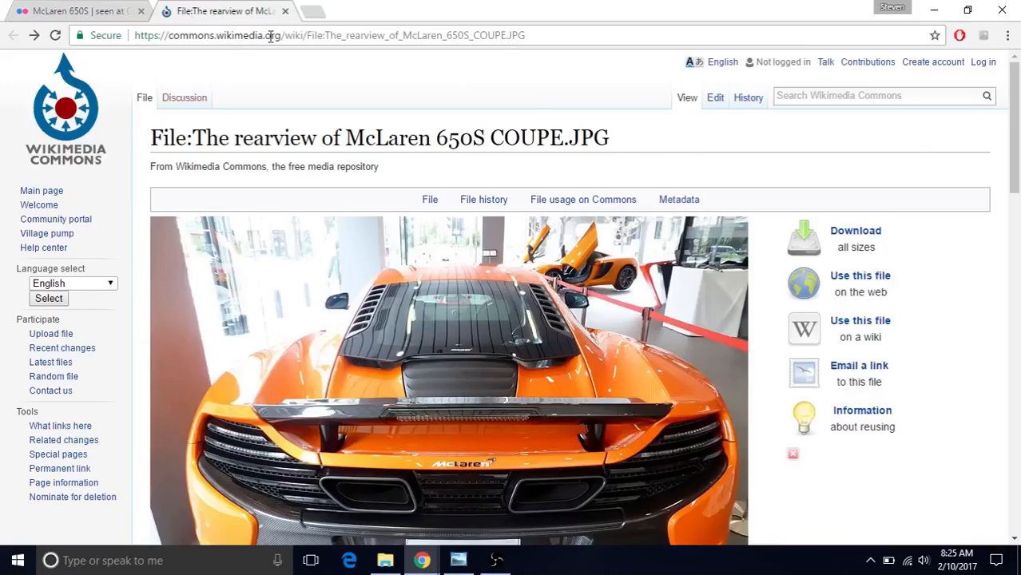
click(102, 14)
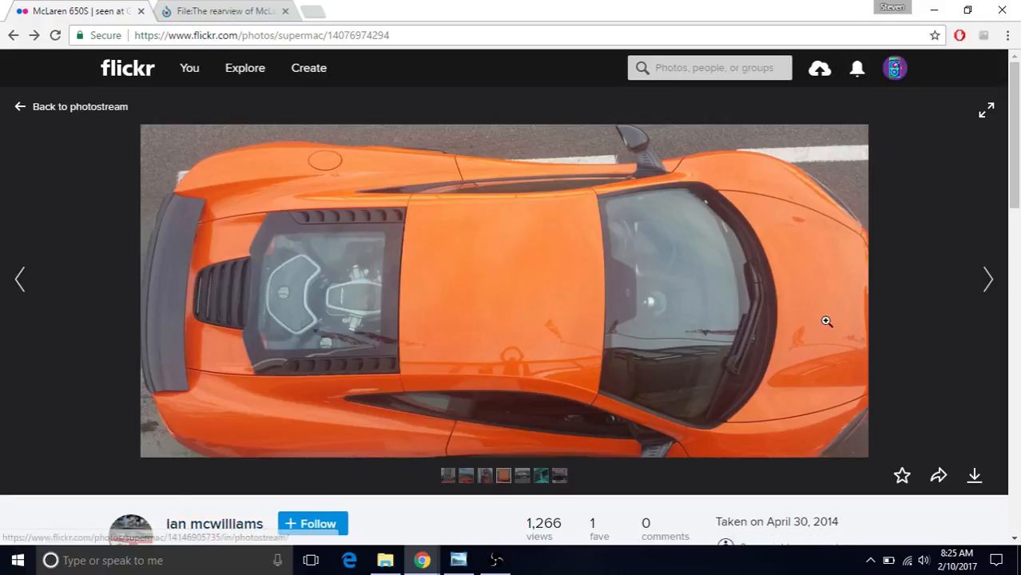
scroll(873, 328, down, 1)
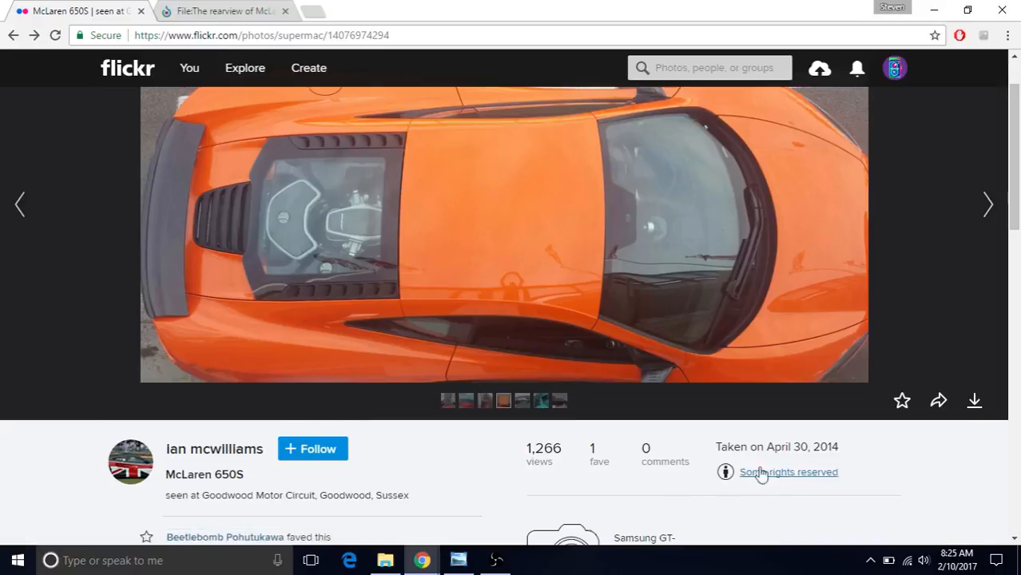
scroll(898, 337, up, 1)
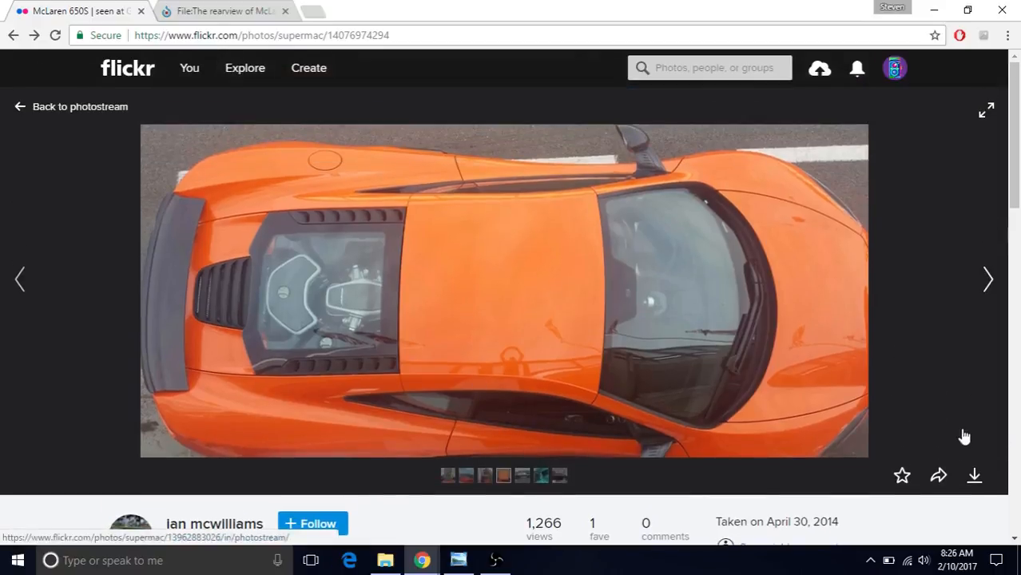
click(975, 478)
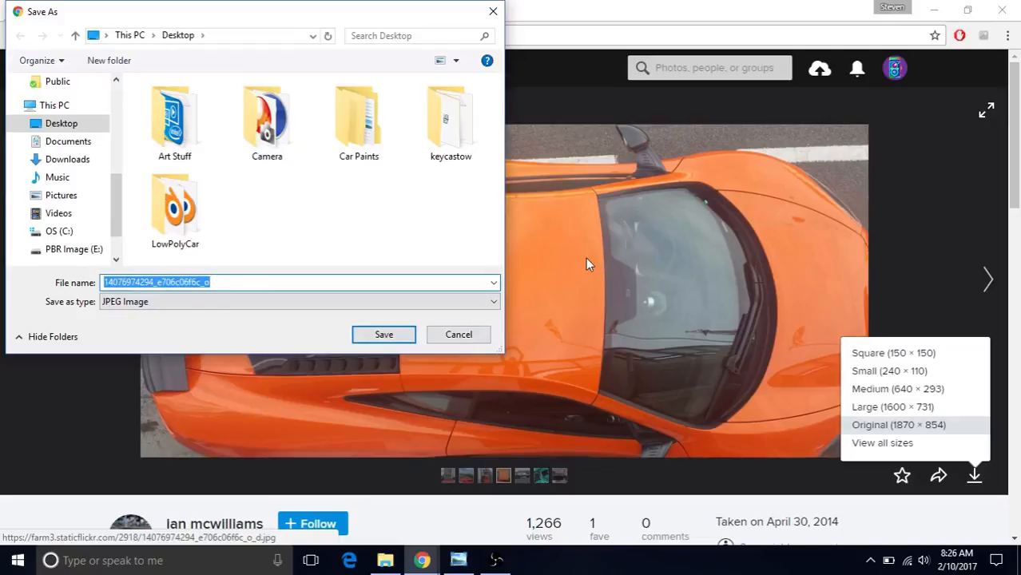
text(M)
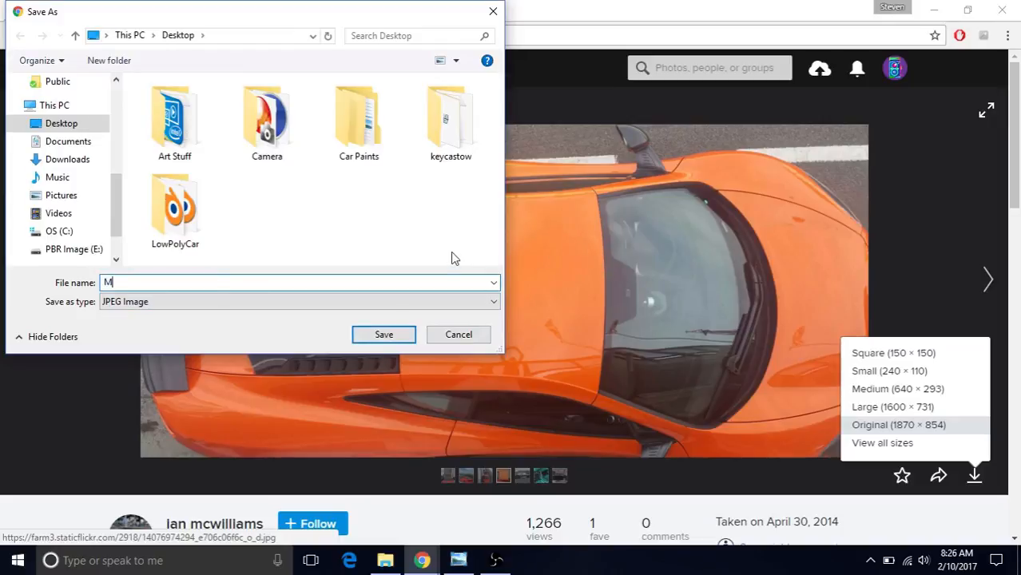
text(claren650s_top)
text(view)
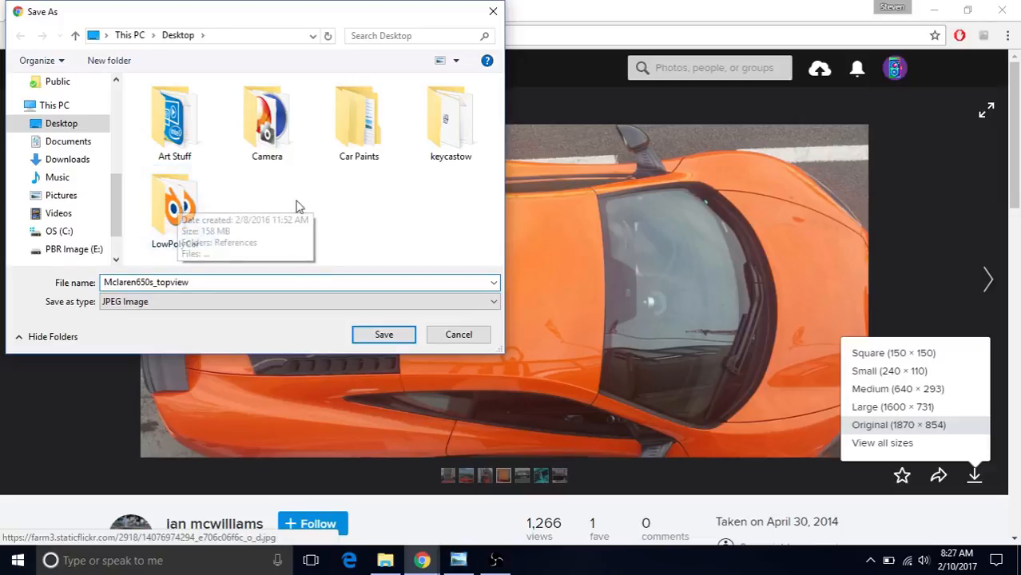
double_click(189, 206)
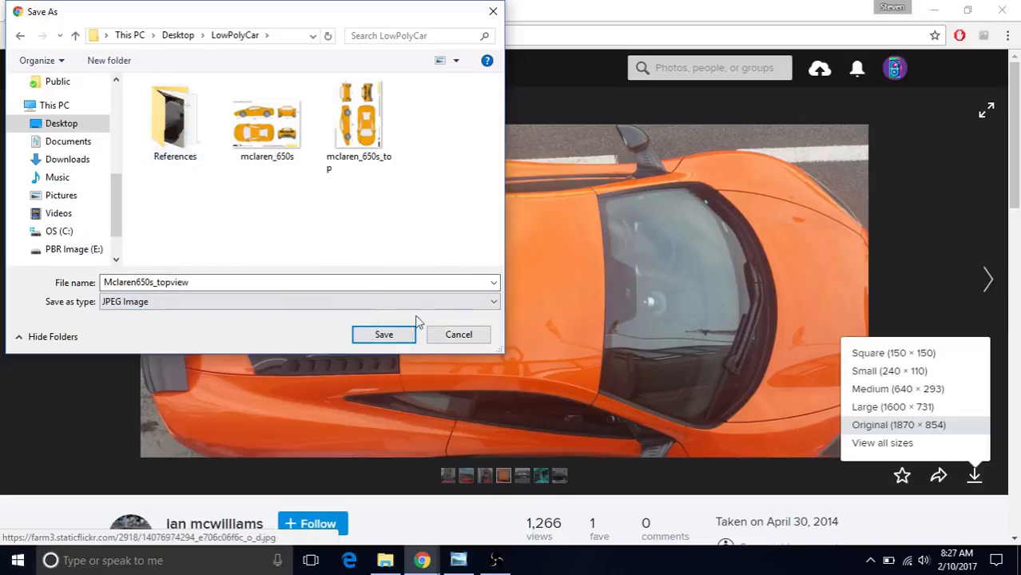
click(458, 336)
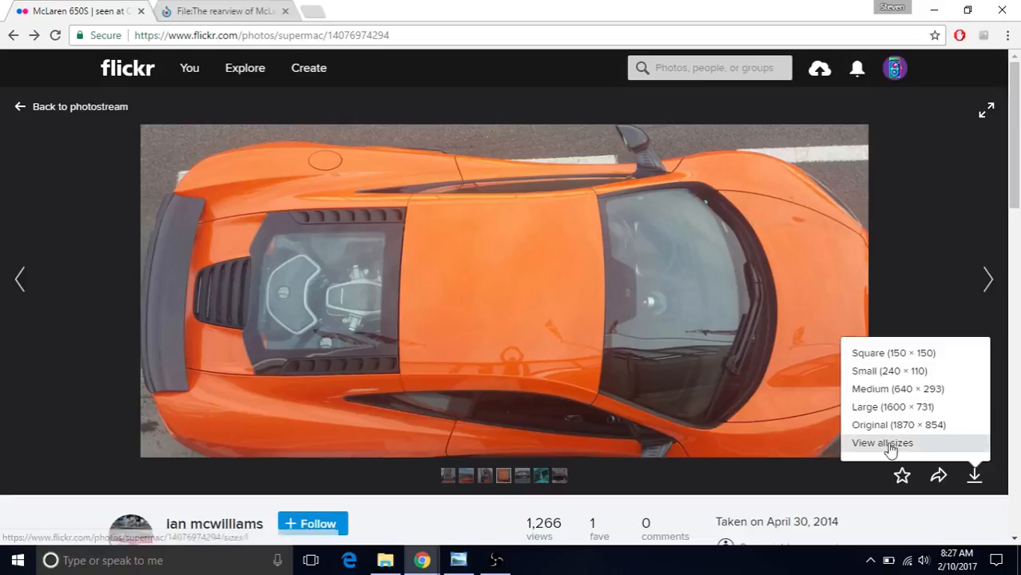
Step: Check the download options and original file information for the McLaren 650S rear-view photo on Wikimedia Commons
click(192, 16)
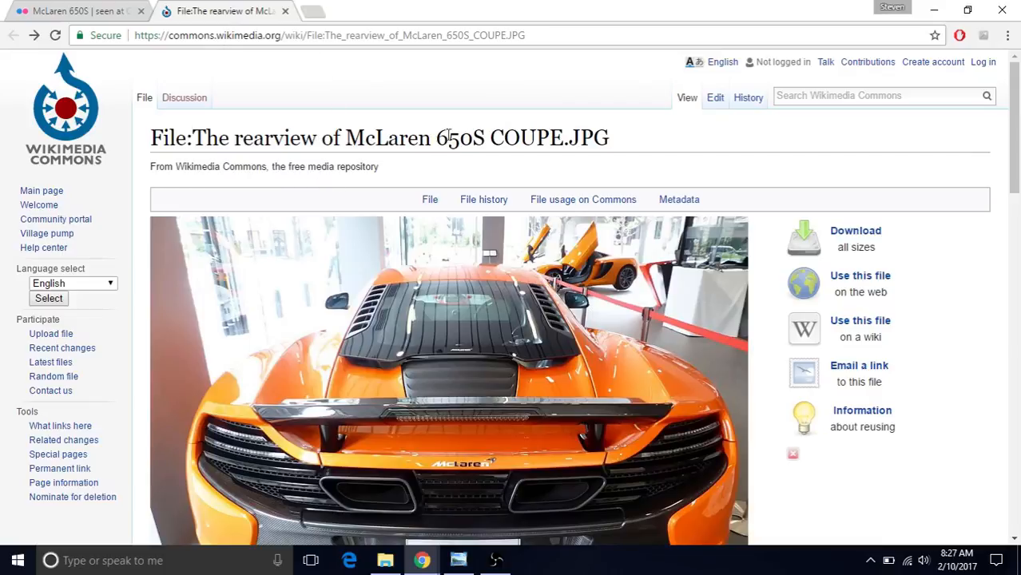
scroll(441, 167, down, 3)
scroll(660, 137, up, 3)
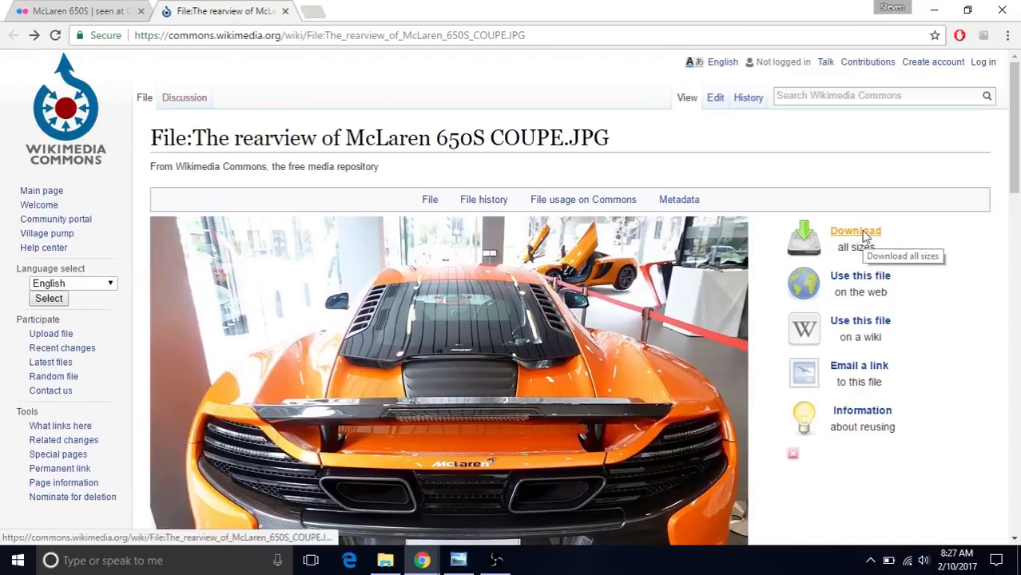
click(856, 231)
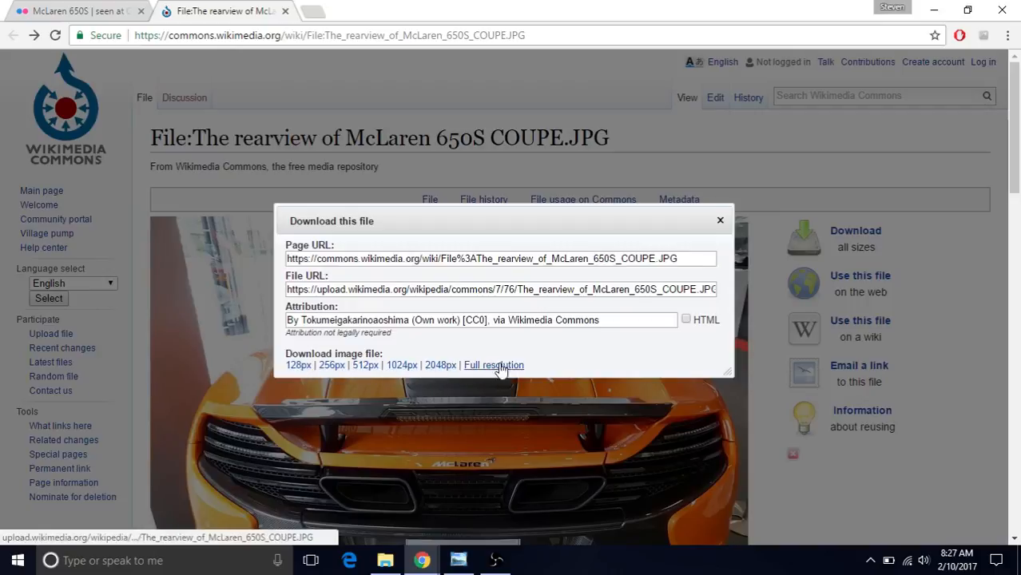
click(720, 222)
scroll(759, 232, down, 3)
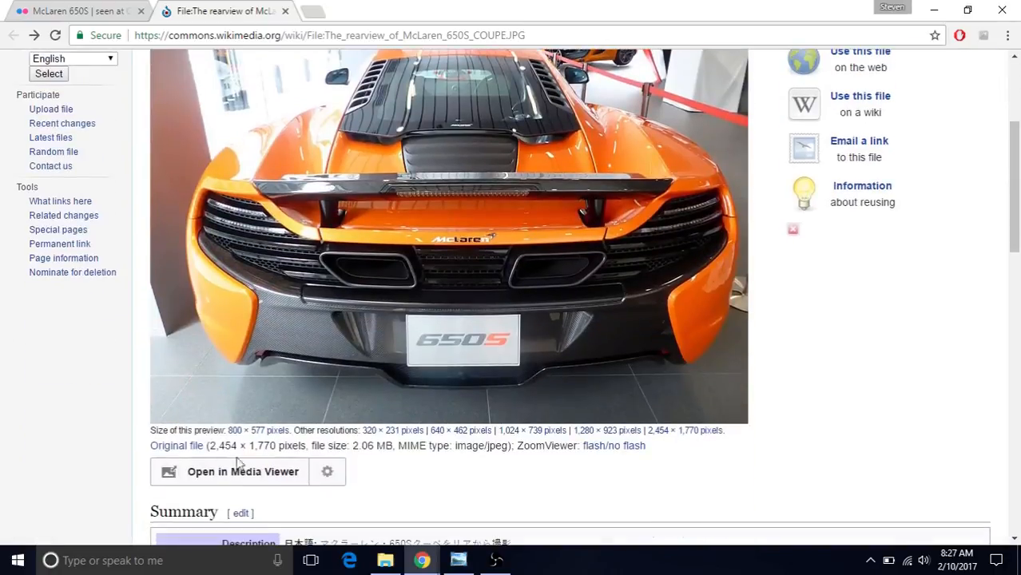
Step: View the rear-view photo in Media Viewer, check its download sizes and licence details, and return to the Flickr top-view photo
click(194, 478)
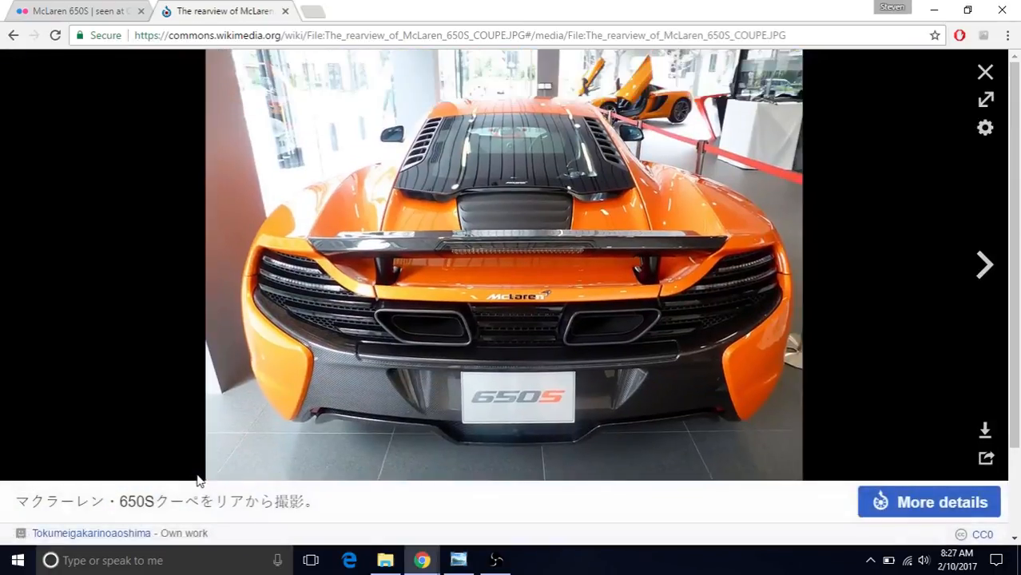
click(986, 430)
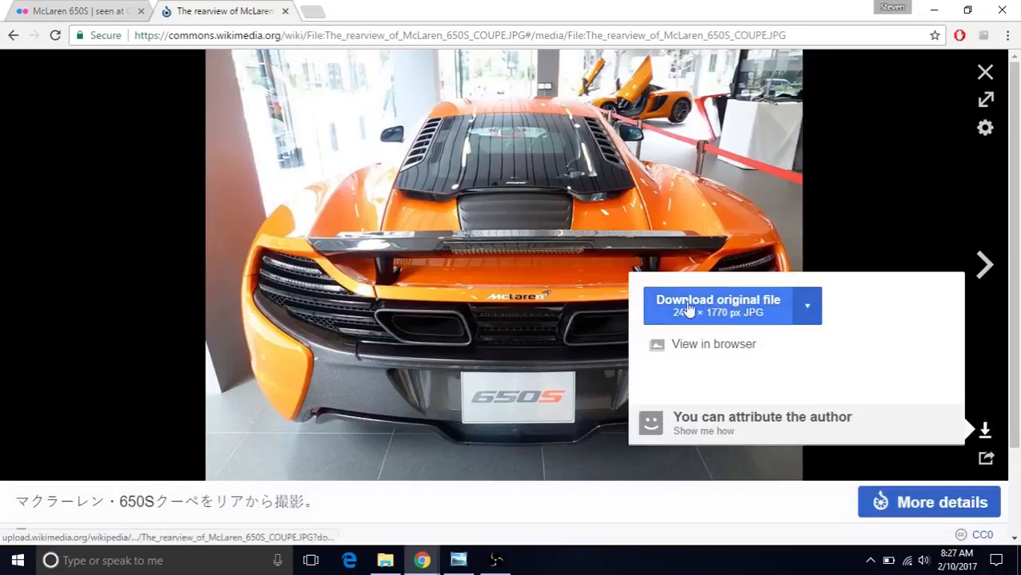
click(807, 310)
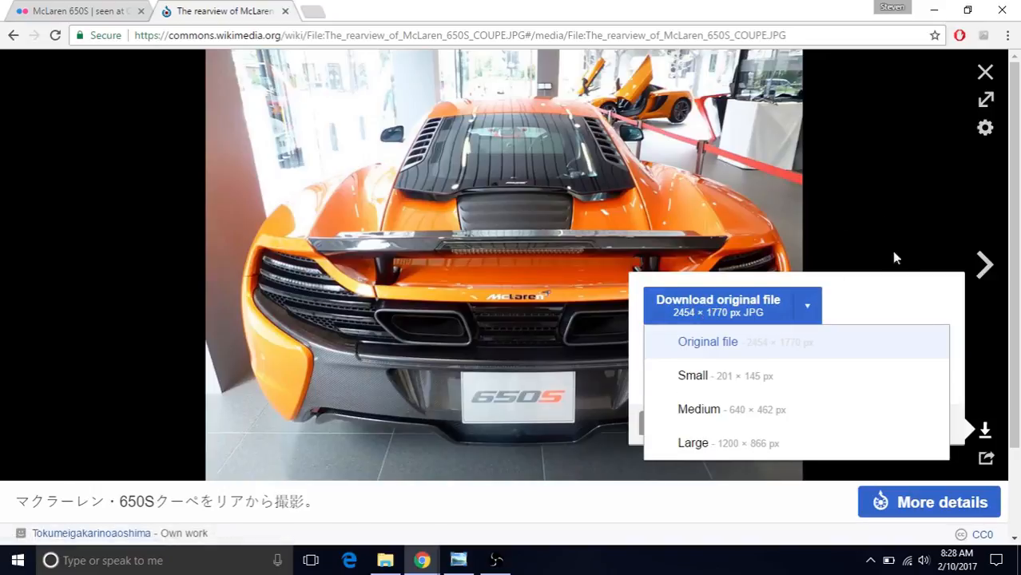
click(924, 246)
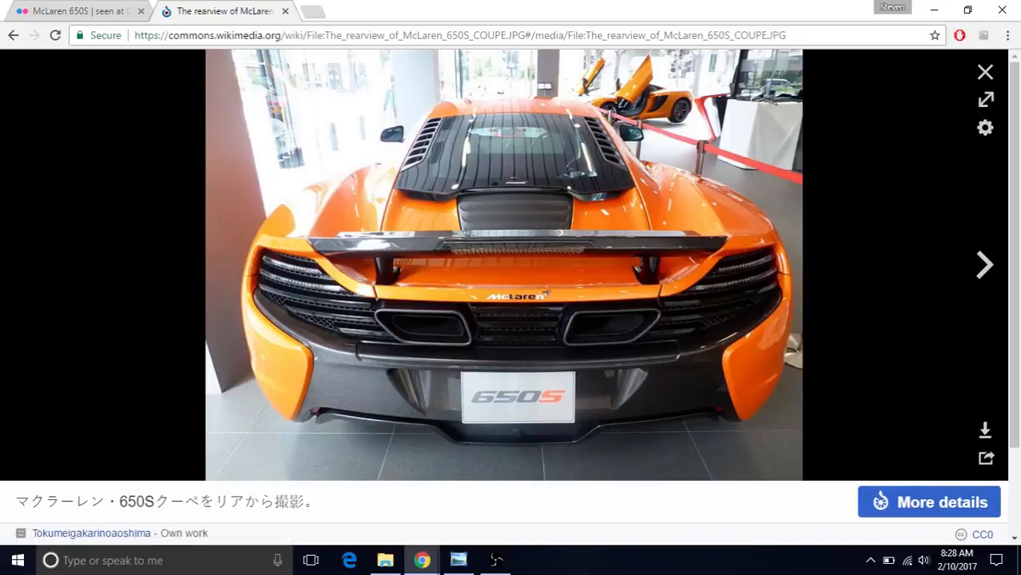
scroll(5, 288, down, 2)
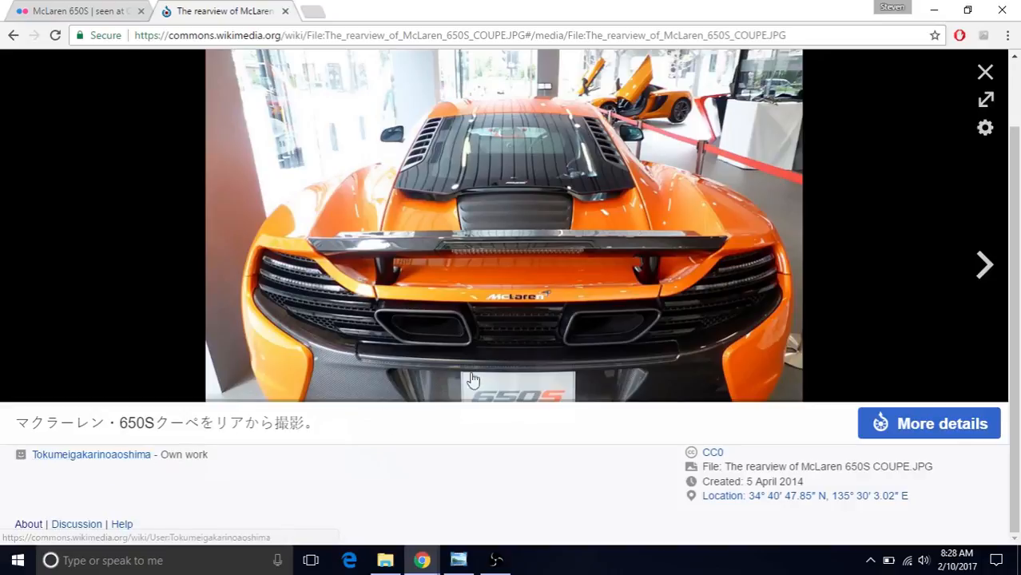
scroll(689, 386, up, 1)
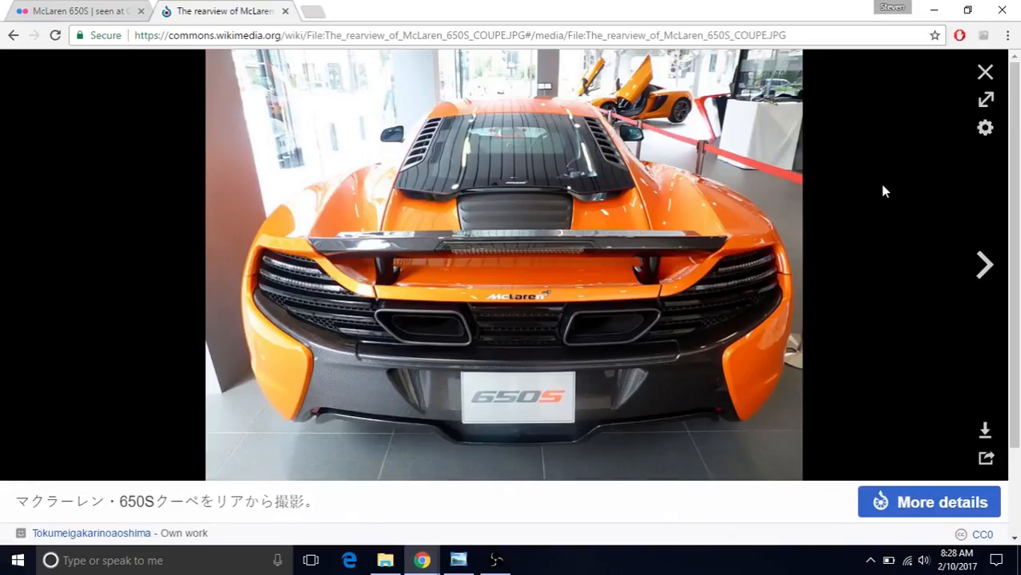
click(84, 12)
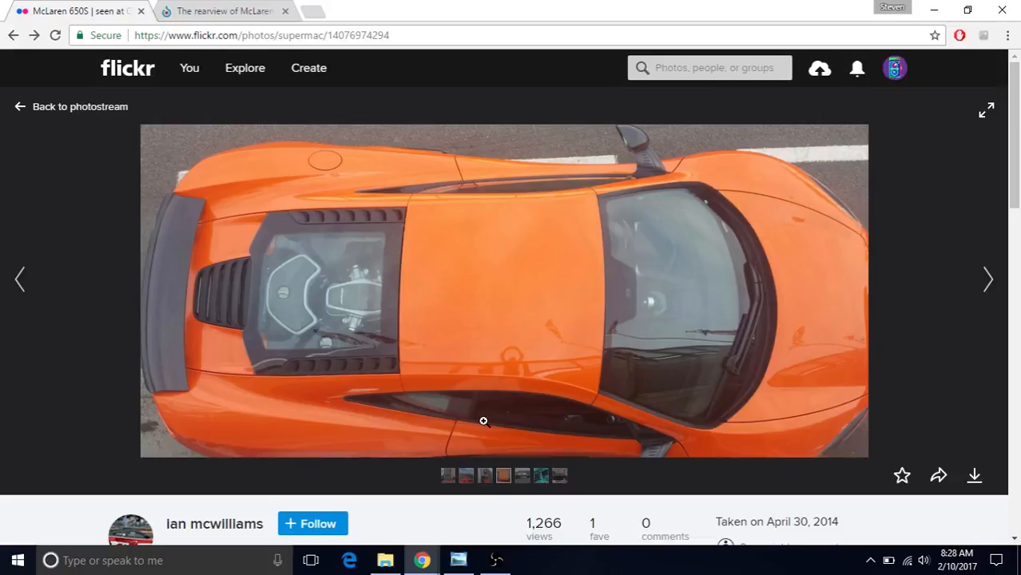
Step: Switch to Blender and show the car mesh as a top-view wireframe over the blueprint for comparing the body outline up to the nose
click(458, 562)
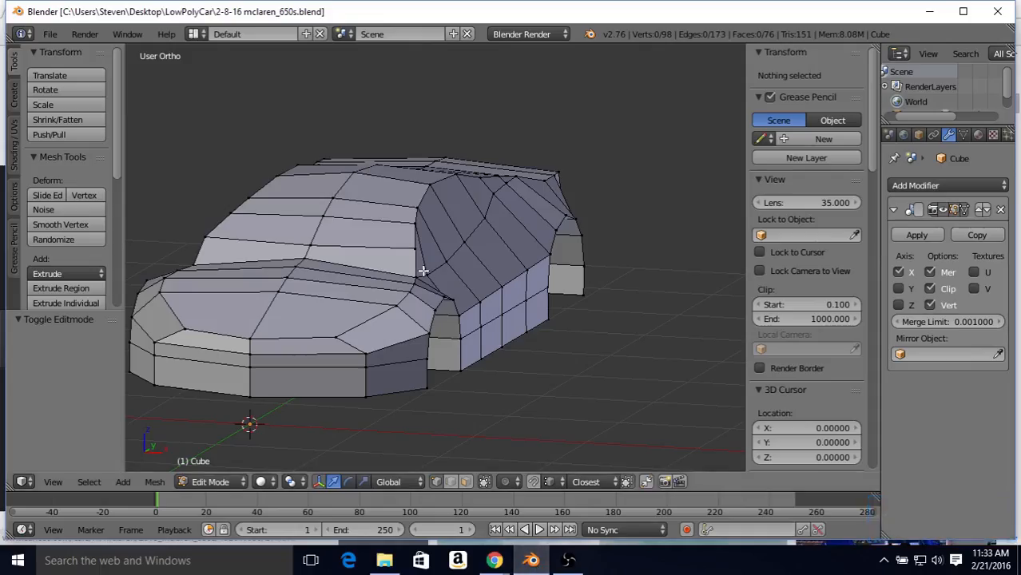
key(KP_7)
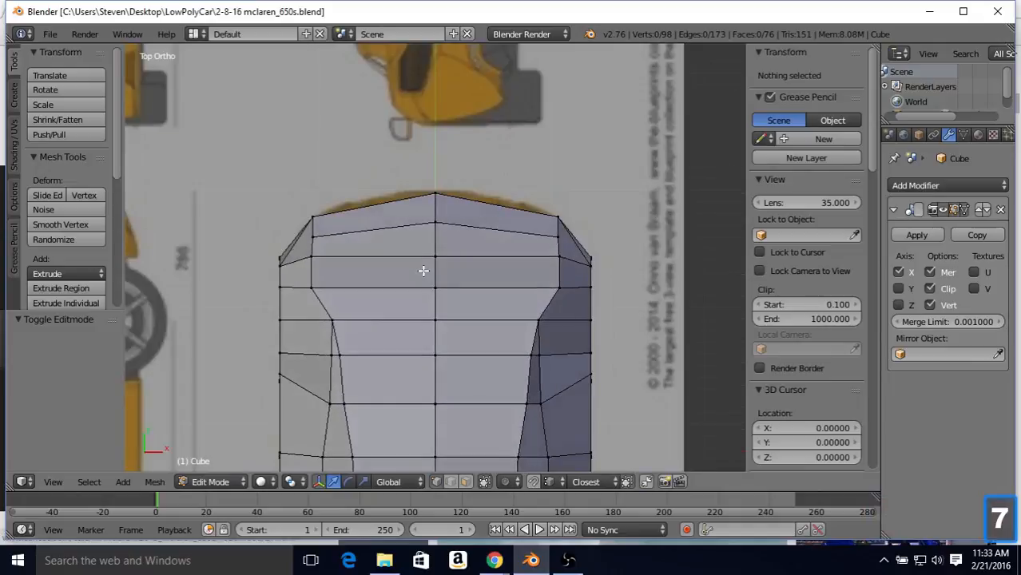
key(z)
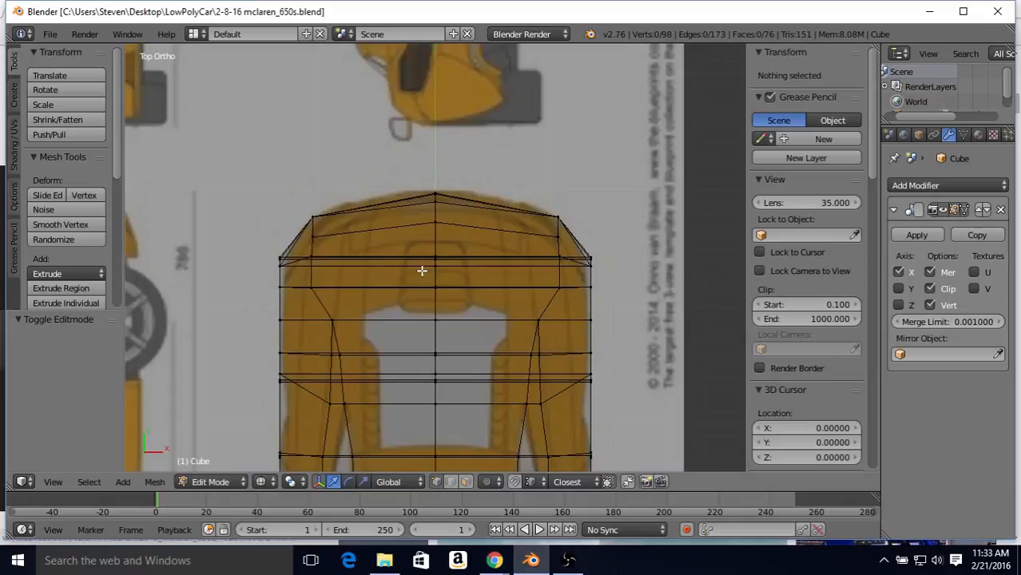
shift+middle_drag(415, 321, 424, 214)
shift+middle_drag(428, 368, 433, 330)
shift+middle_drag(435, 392, 455, 296)
shift+middle_drag(481, 354, 461, 331)
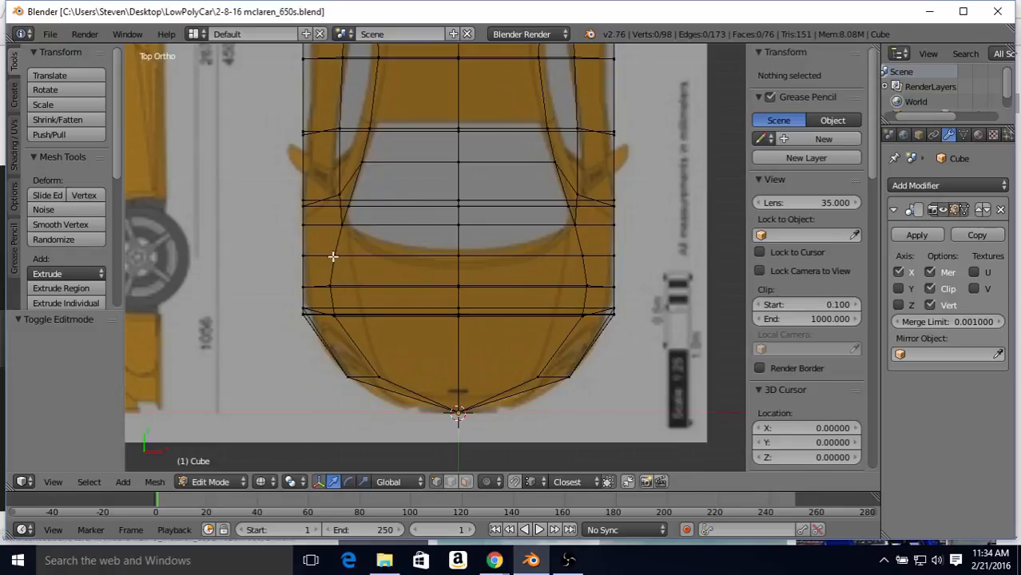
Step: Move three hood-side vertices inward along X, the first by 0.064, the second by 0.147 and the third to X 0.893, following the blueprint's hood line
right_click(584, 254)
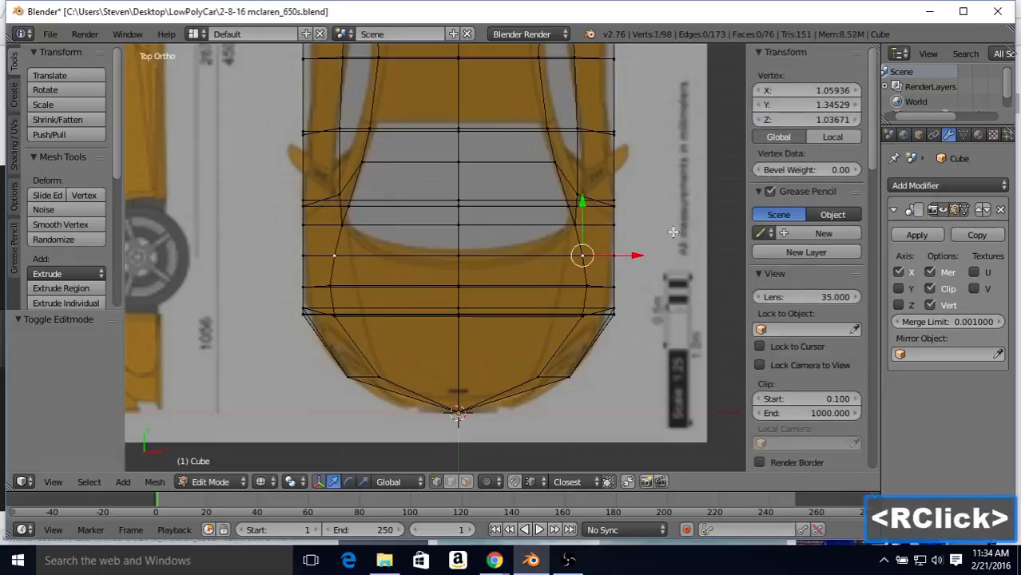
drag(637, 255, 629, 253)
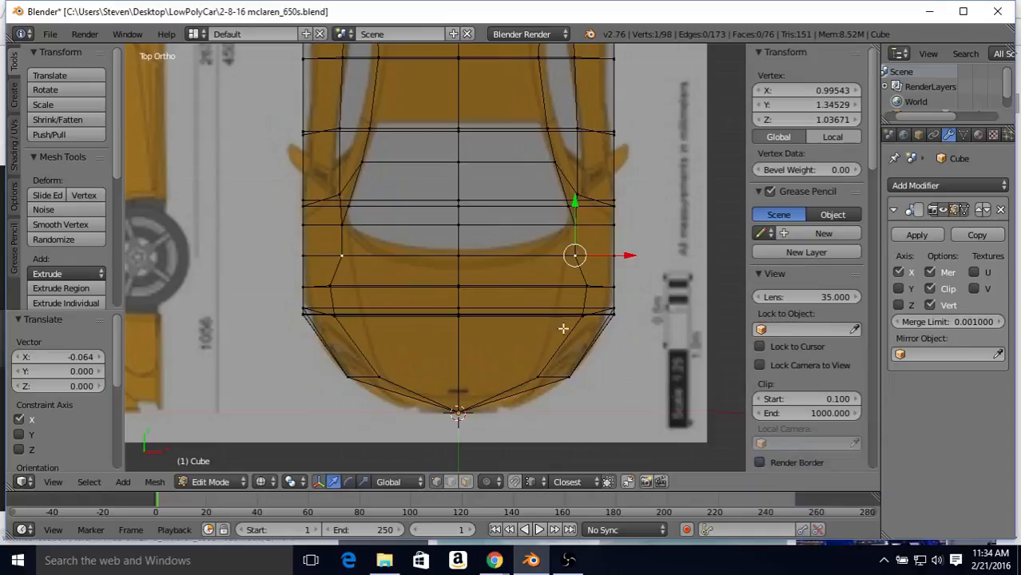
right_click(587, 285)
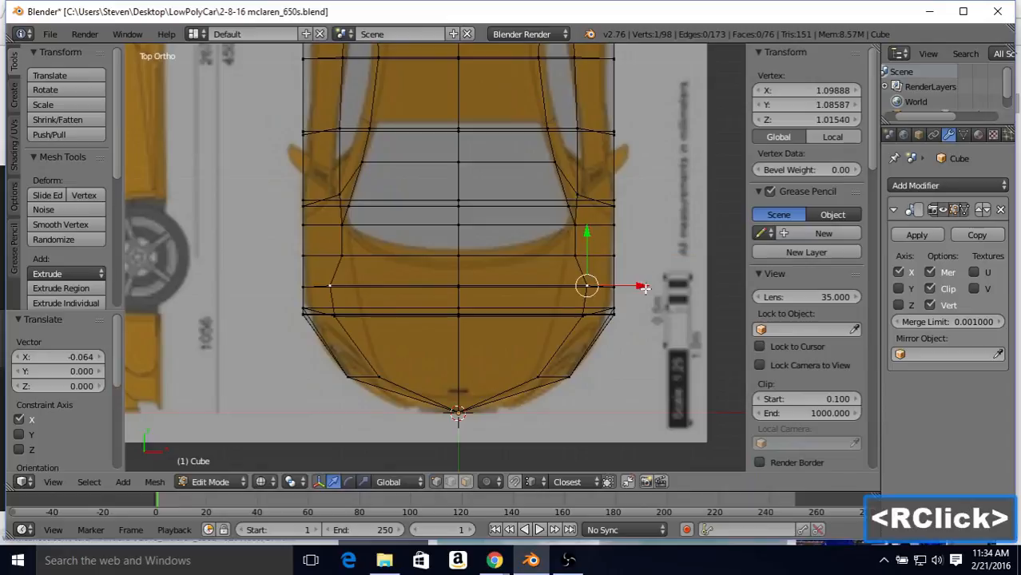
drag(641, 287, 622, 276)
right_click(581, 314)
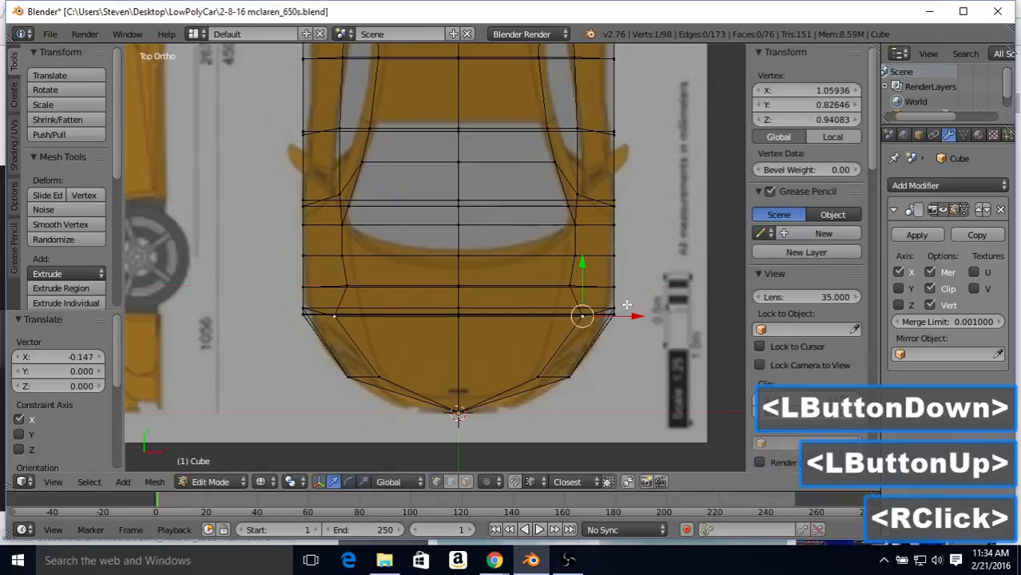
drag(637, 317, 619, 306)
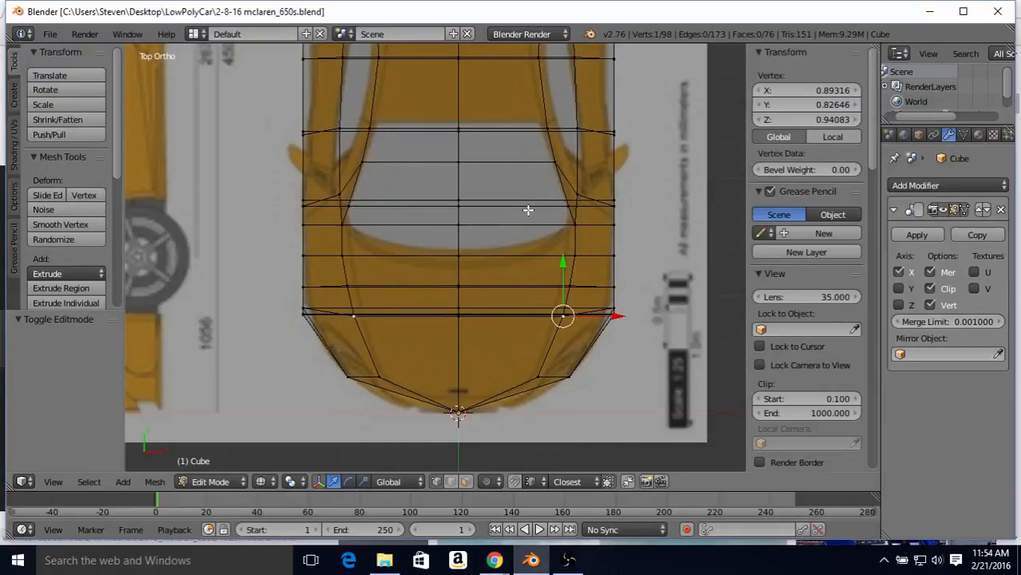
Step: Add one centred lengthwise loop cut between the car's centre line and the hood's outer edge loop, running over hood, windscreen and roof
key(KP_1)
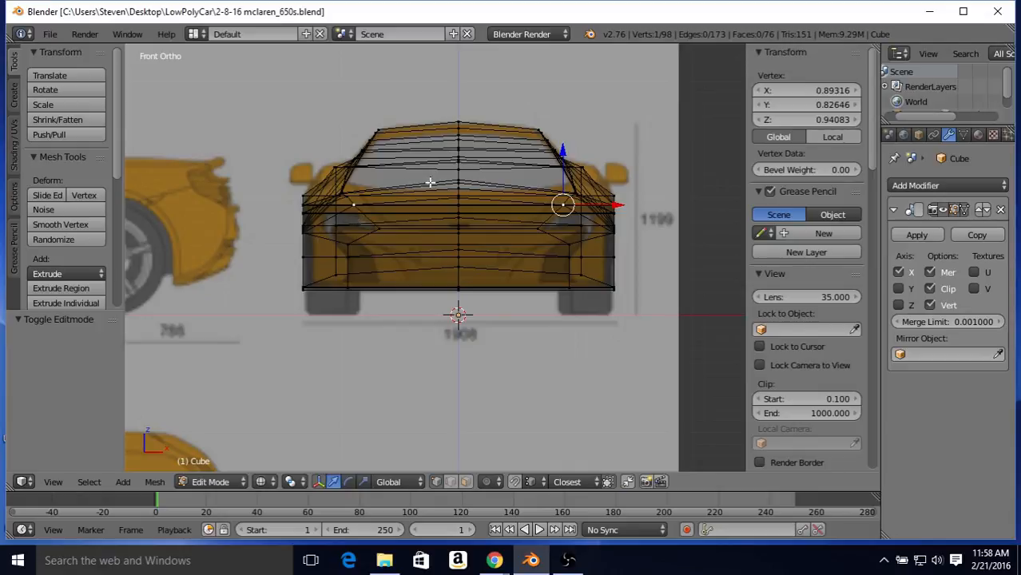
middle_drag(434, 183, 396, 249)
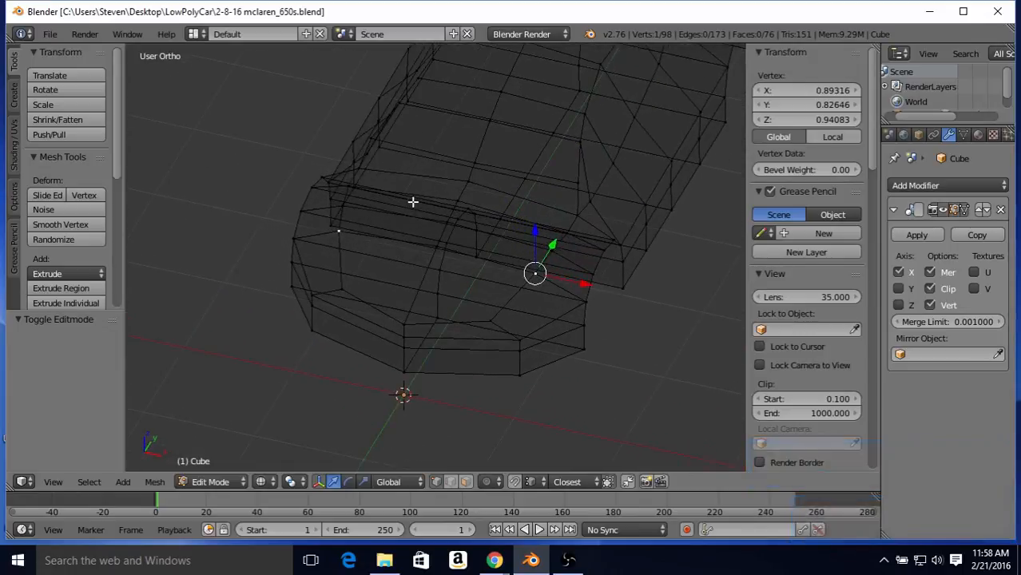
key(z)
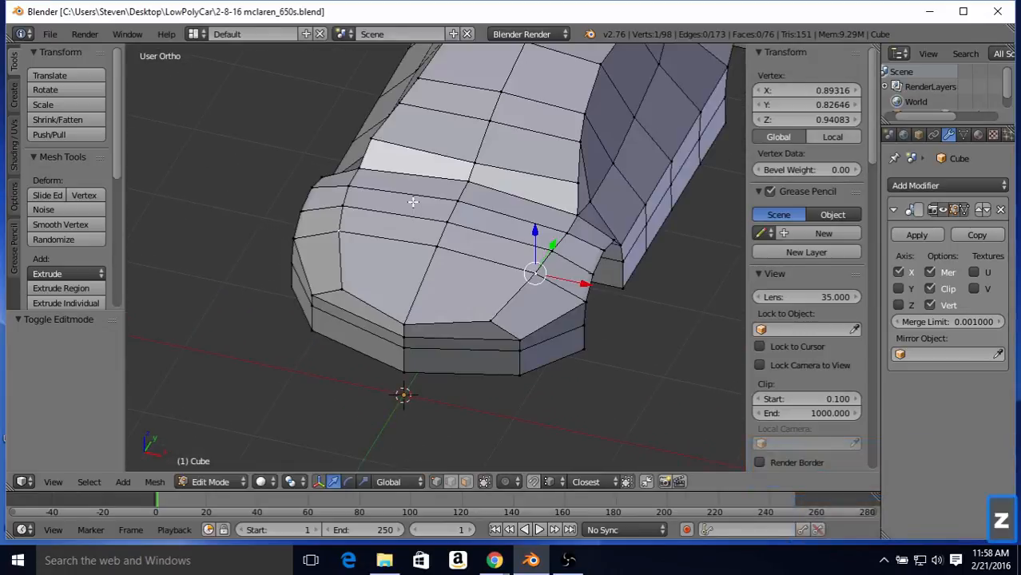
middle_drag(413, 200, 436, 164)
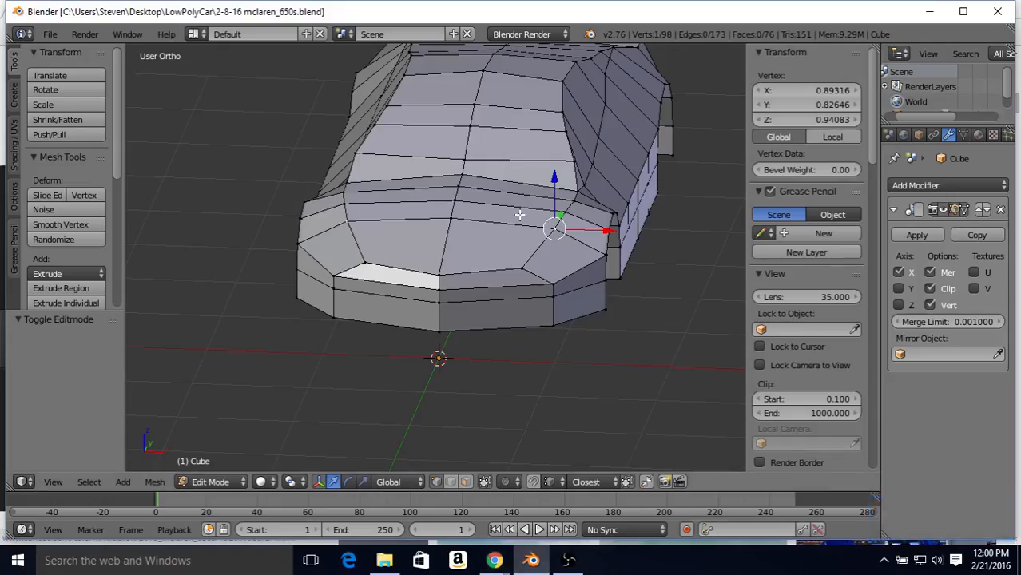
key(ctrl)
key(ctrl+r)
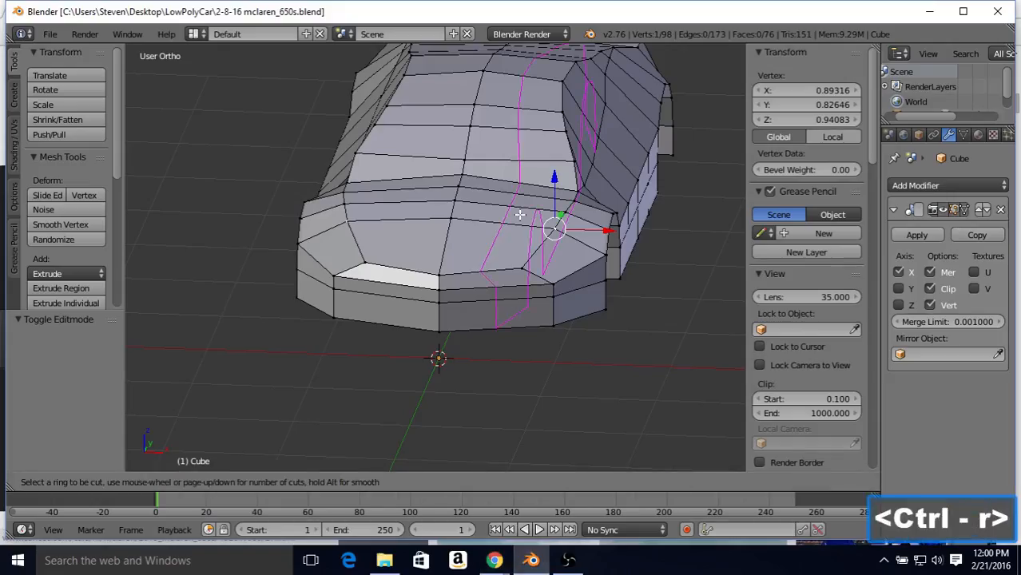
click(527, 93)
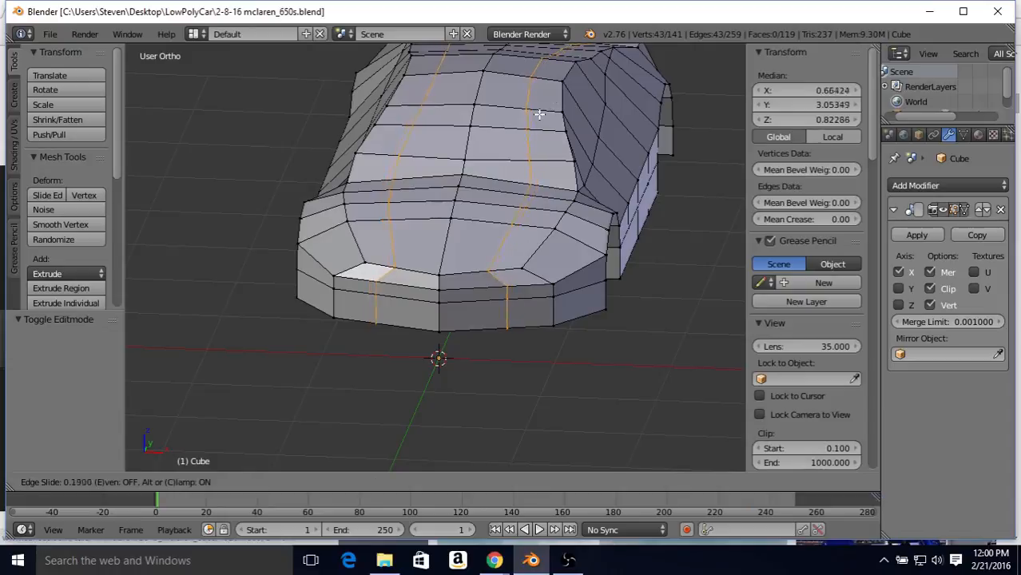
right_click(537, 117)
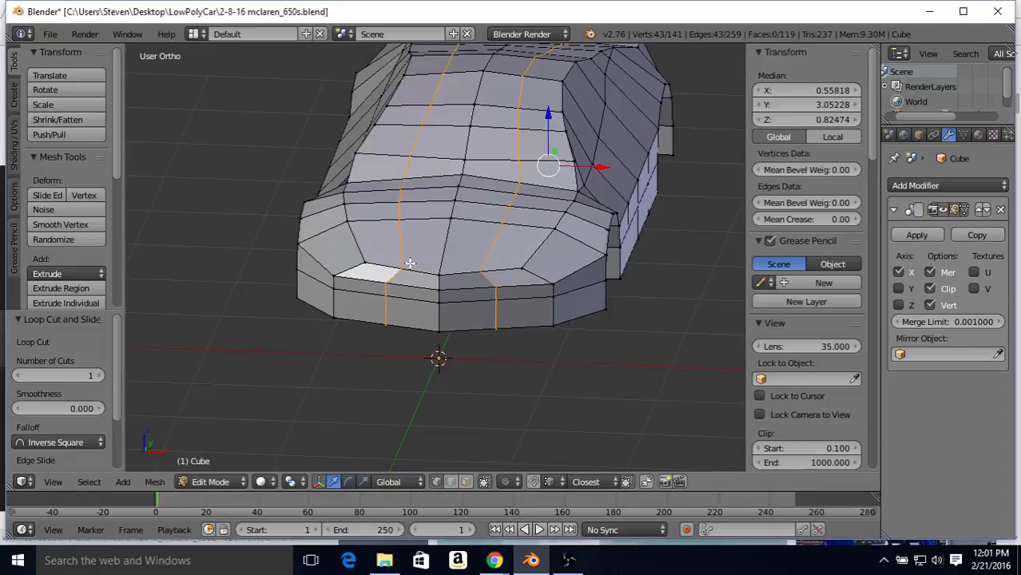
Step: Examine in wireframe how the new loop cut runs along the hood, through the wheel arches and across the underside
key(KP_7)
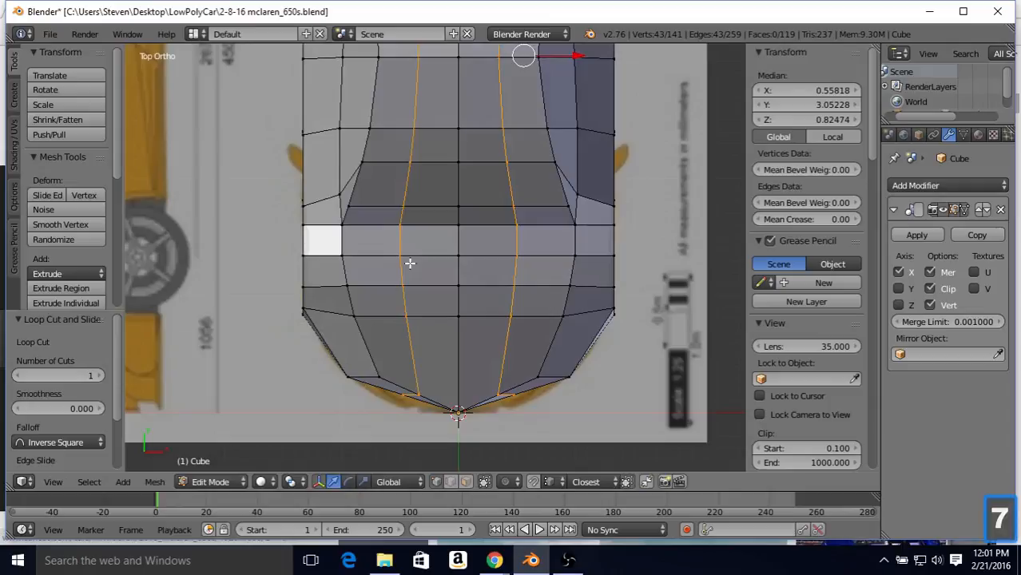
key(z)
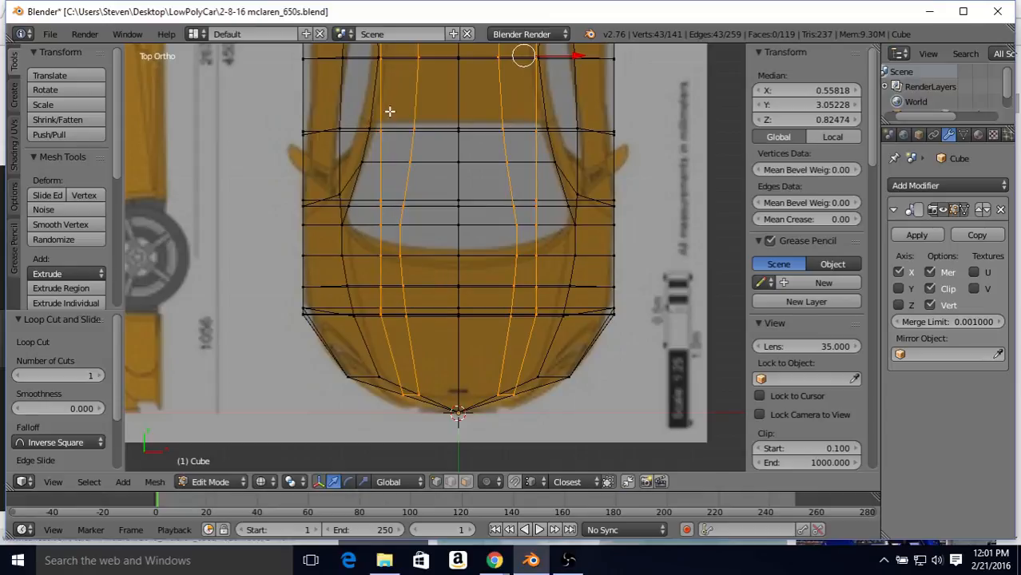
middle_drag(416, 237, 472, 126)
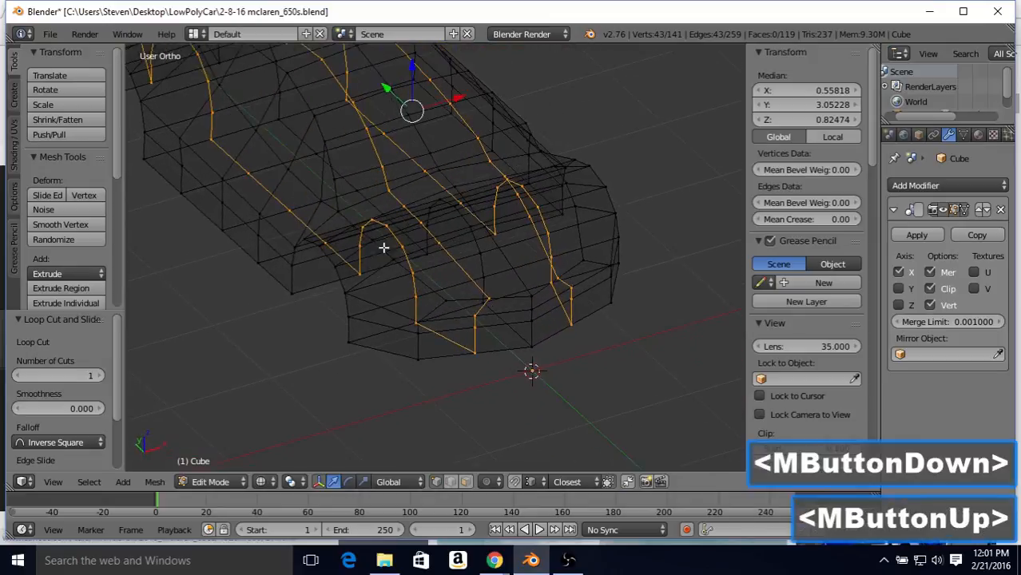
middle_drag(369, 240, 449, 212)
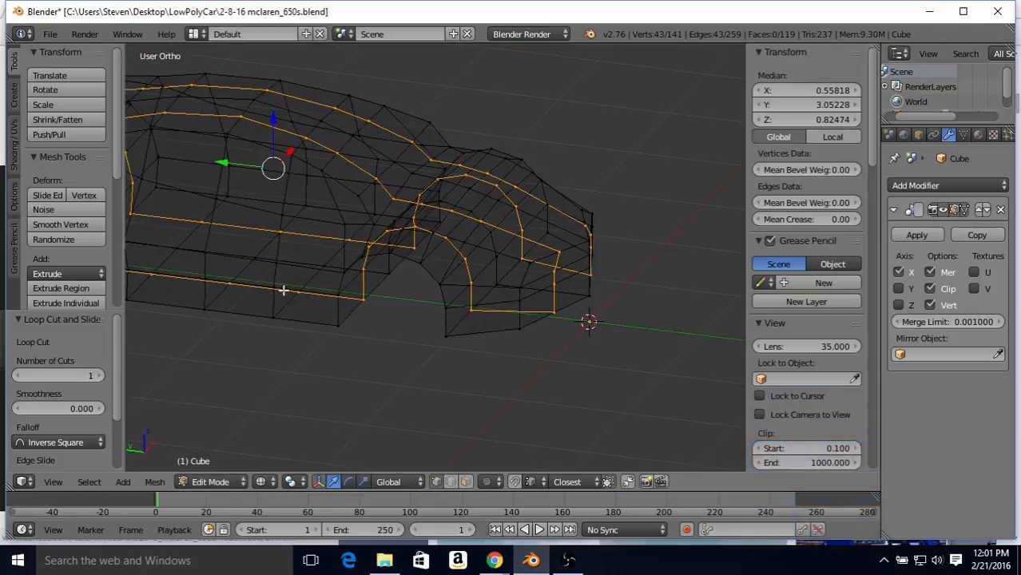
middle_drag(470, 265, 478, 234)
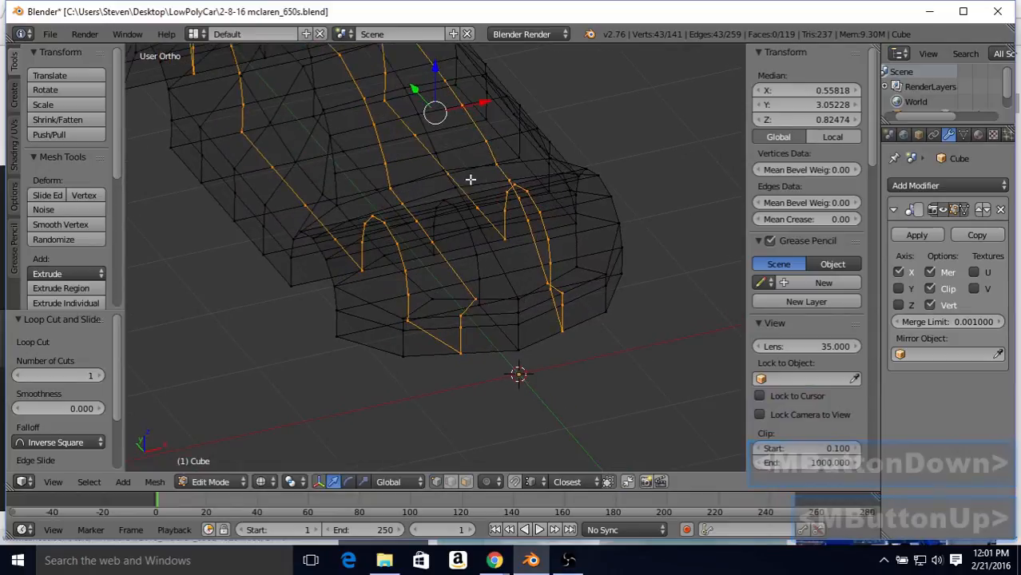
middle_drag(470, 178, 483, 180)
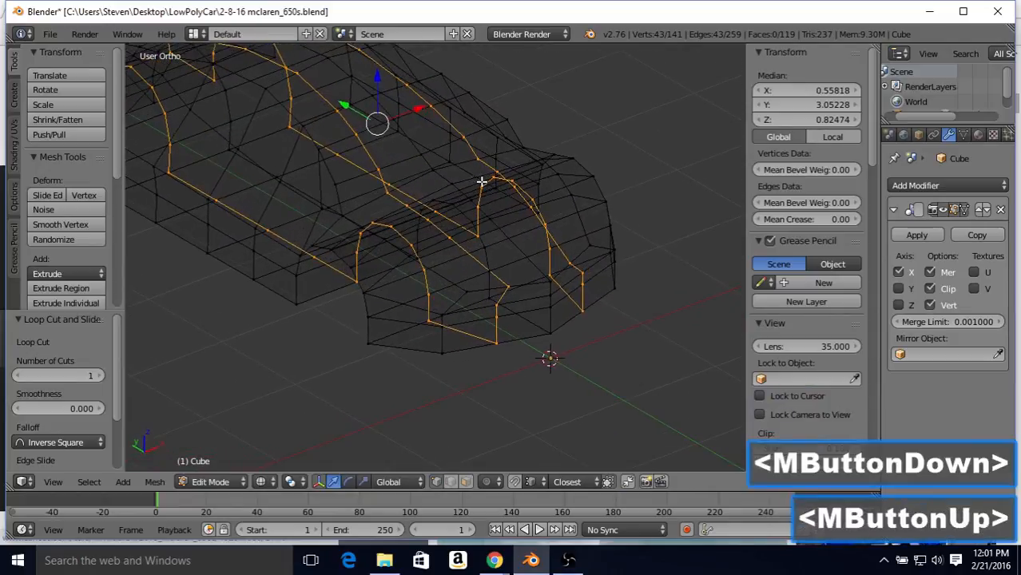
key(z)
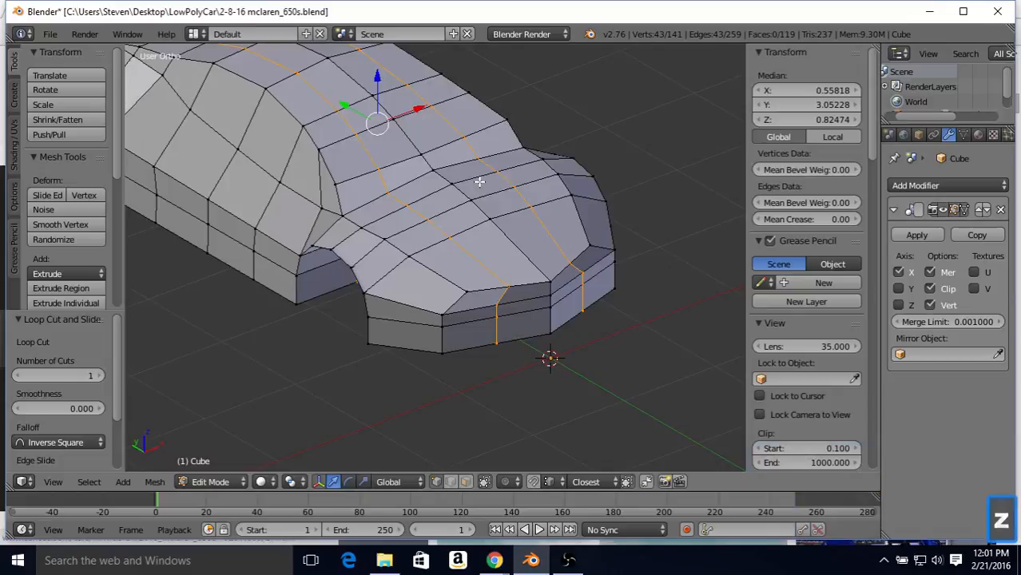
Step: Select the new loop's five vertices from windscreen base to nose and move them 0.268 outward along X and 0.109 along Y
right_click(392, 192)
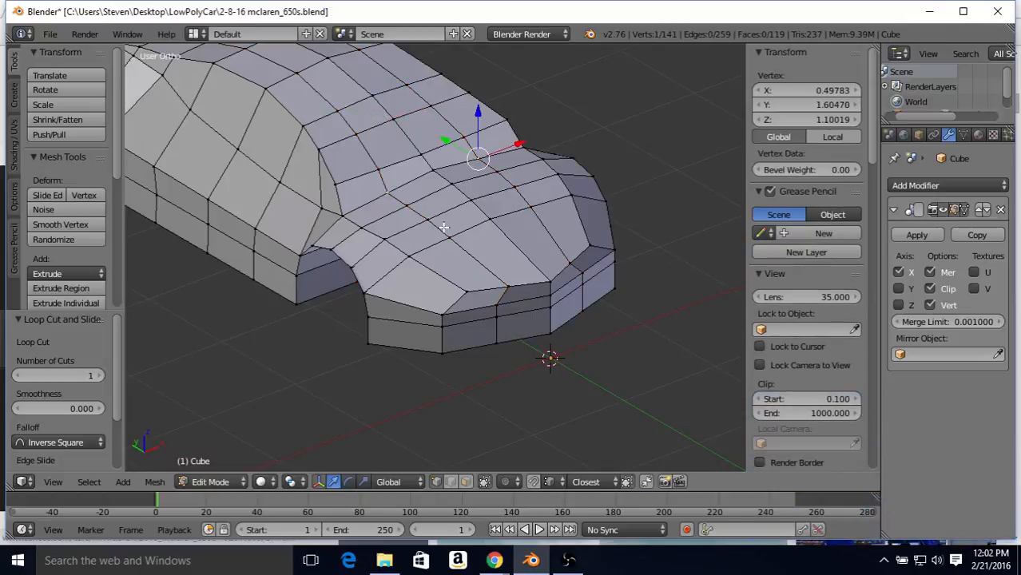
shift+right_click(410, 208)
shift+right_click(430, 223)
shift+right_click(451, 239)
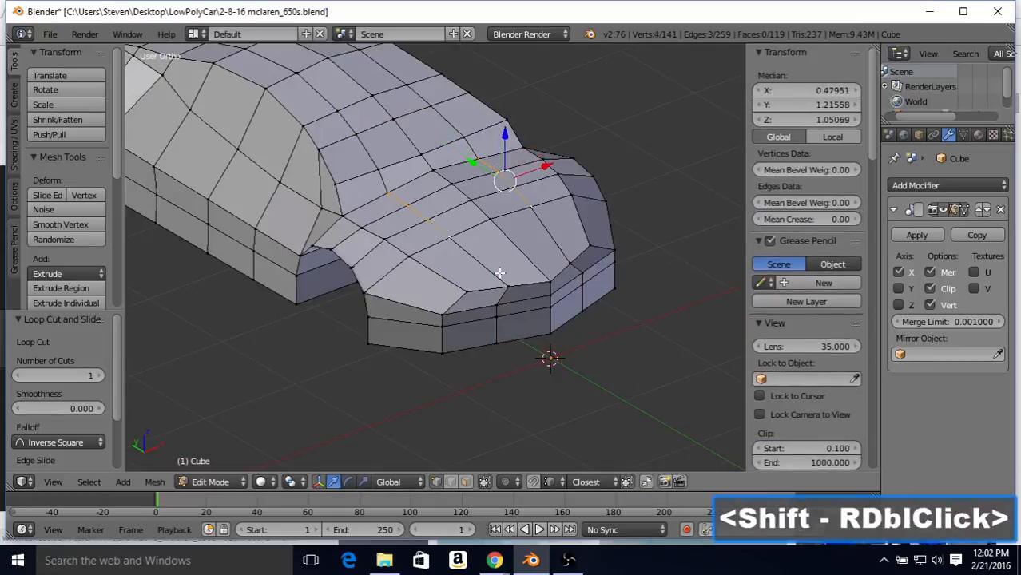
shift+right_click(509, 283)
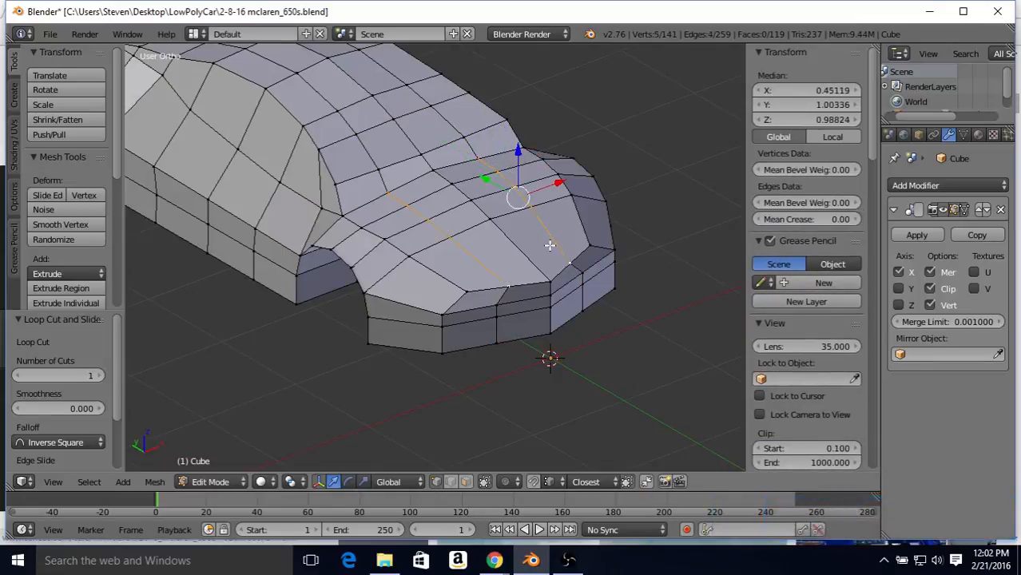
key(KP_7)
key(z)
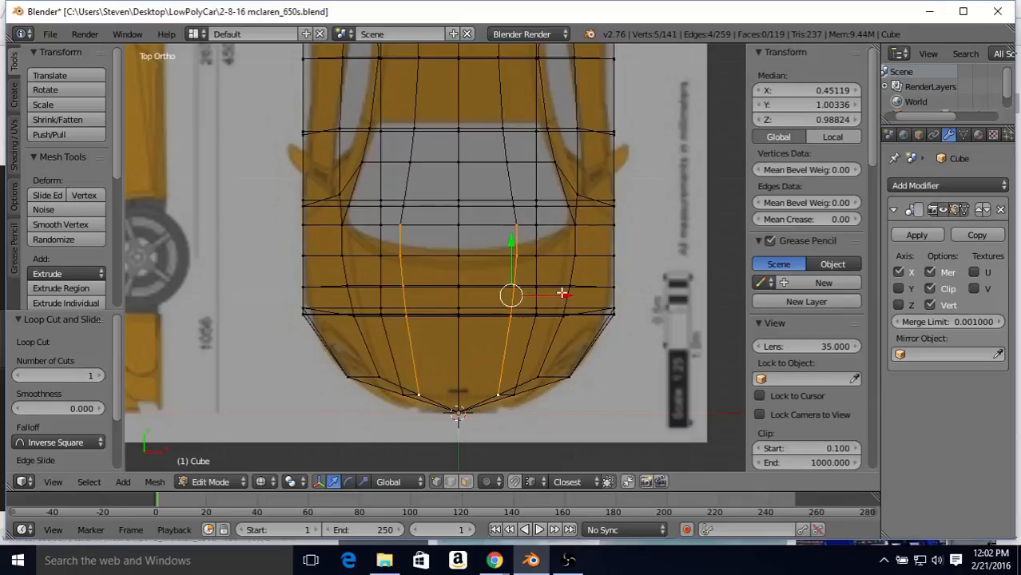
drag(566, 295, 600, 304)
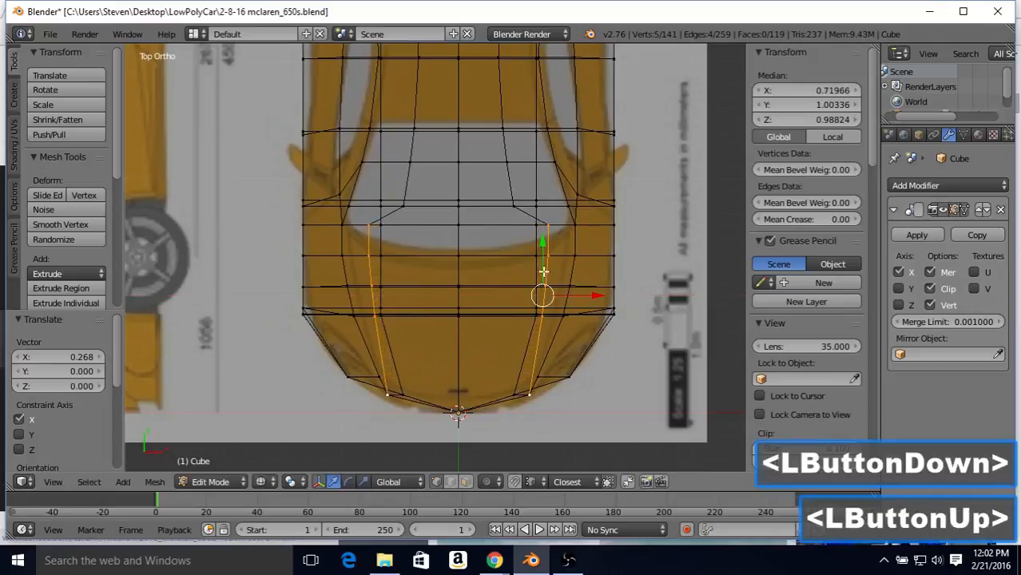
drag(543, 246, 549, 232)
Step: Place the loop's windscreen-base vertex at the windscreen's lower corner on the blueprint, at about X 0.932, Y 1.605
right_click(538, 225)
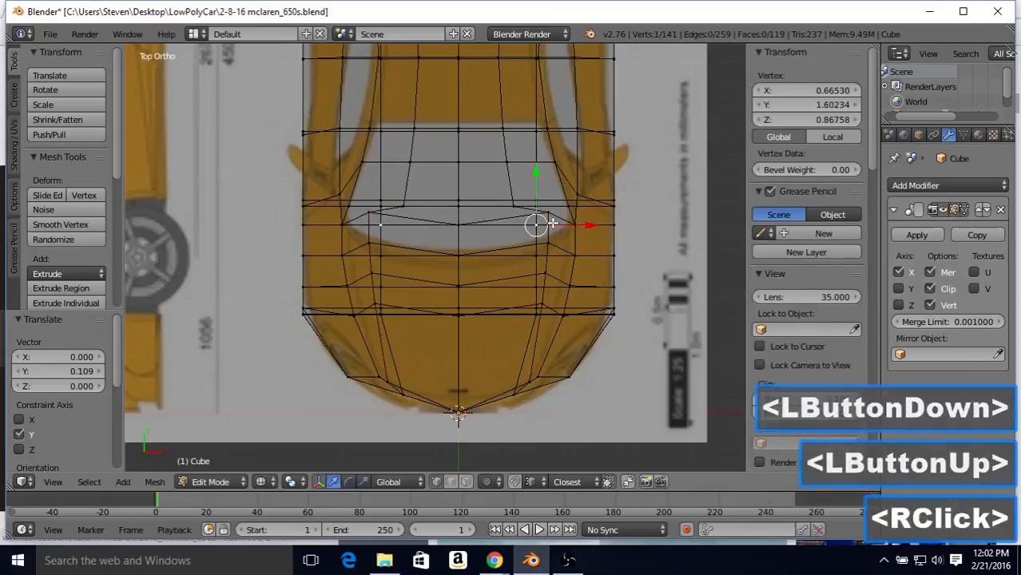
right_click(549, 213)
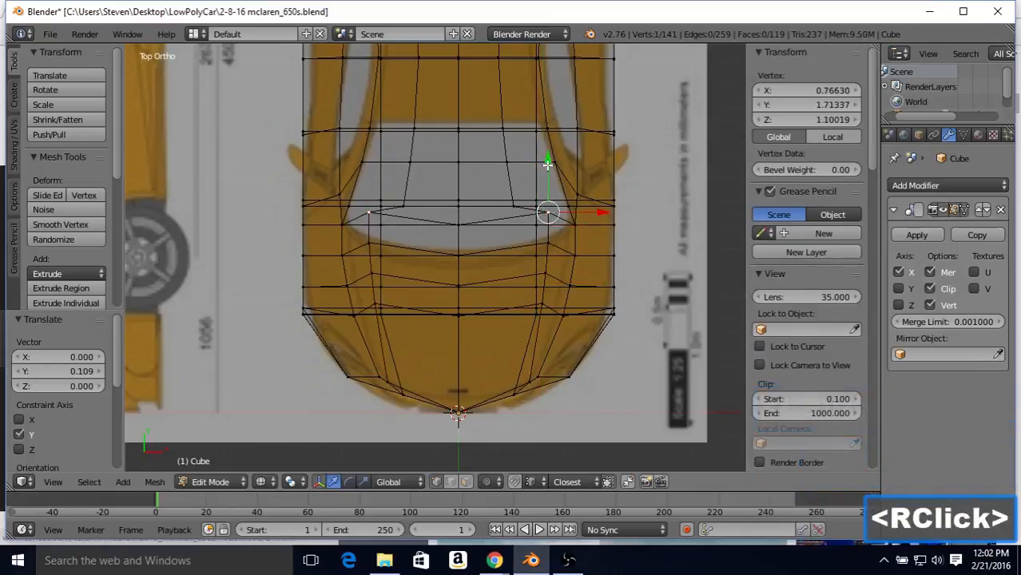
drag(548, 164, 553, 183)
drag(597, 233, 616, 233)
drag(569, 192, 570, 177)
Step: Move the loop's second, third and fourth hood vertices outward to about X 0.920, 0.885 and 0.849, and check them from the side
right_click(550, 242)
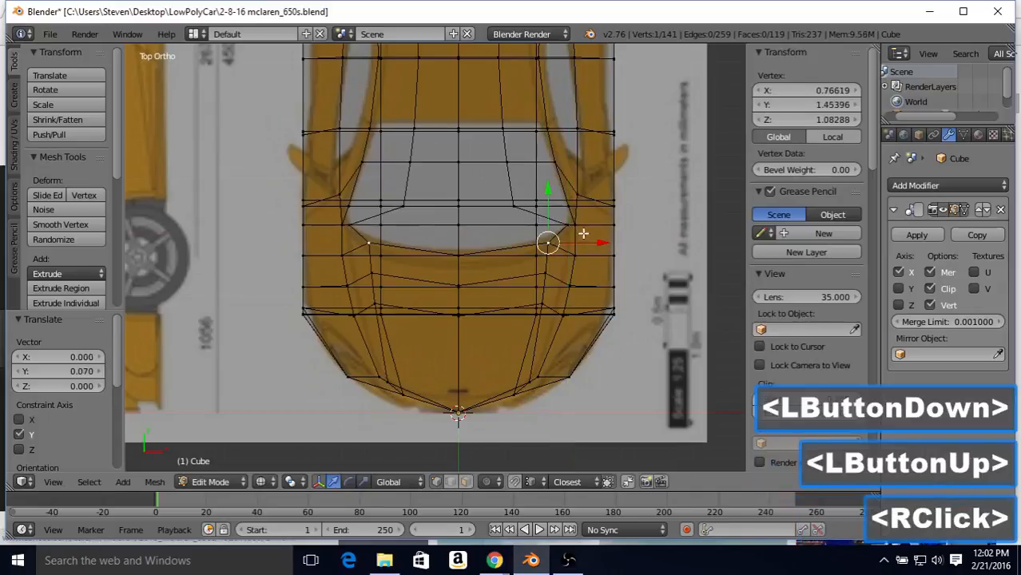
drag(595, 242, 618, 308)
right_click(557, 272)
right_click(548, 299)
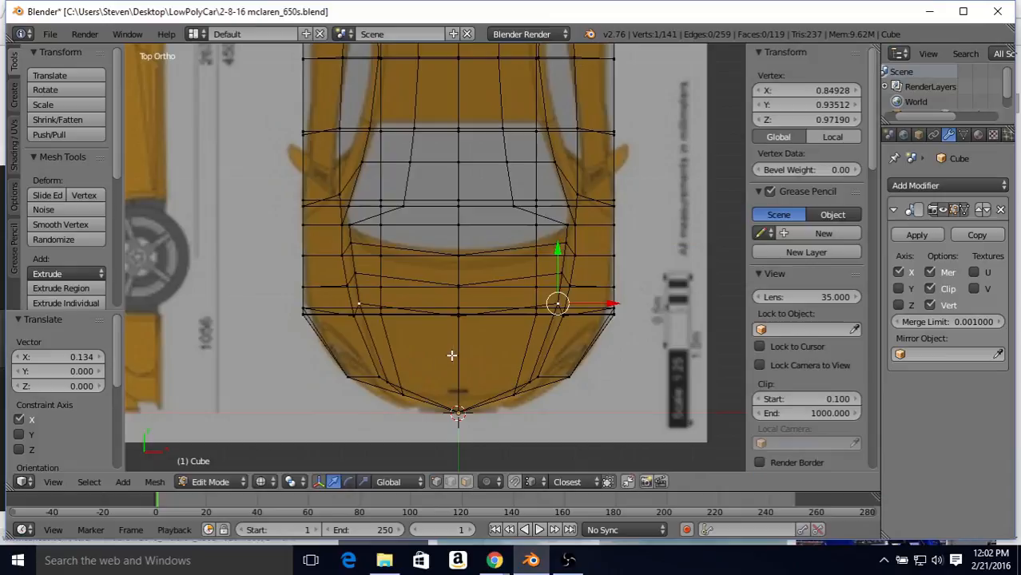
key(KP_3)
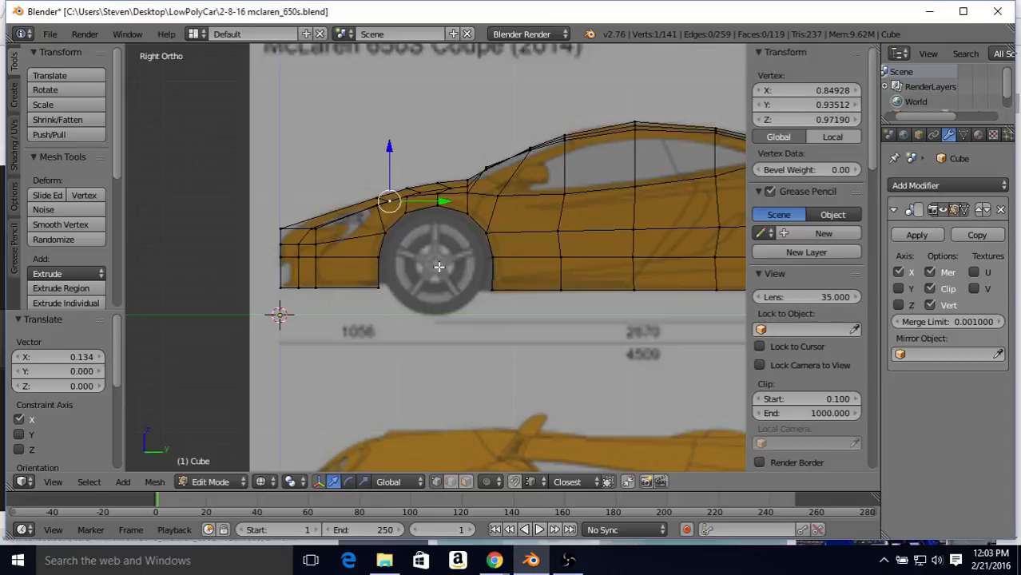
key(KP_7)
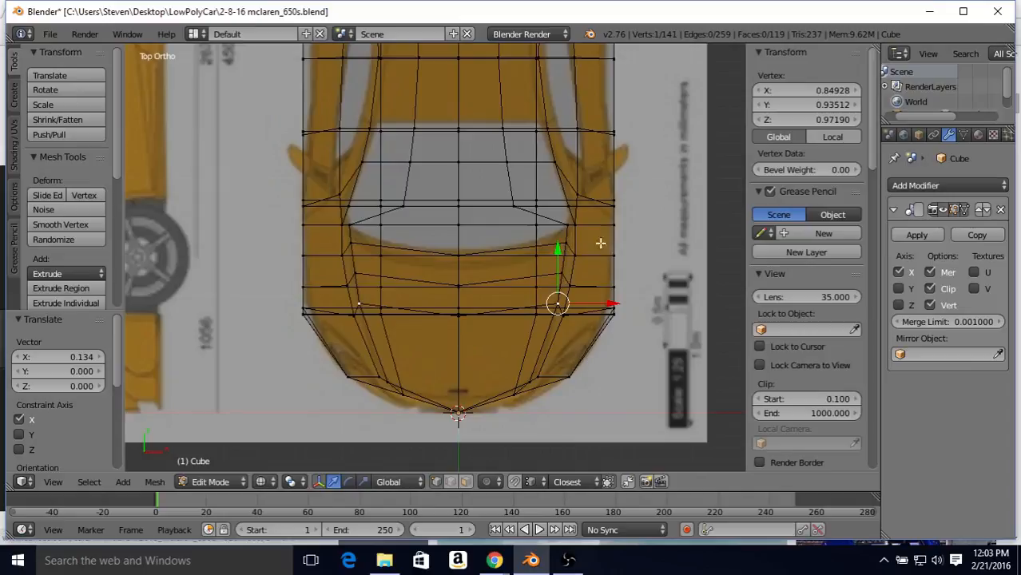
Step: Shift the loop's fourth hood vertex forward and inward by 0.083 plus 0.026, and the third forward by 0.307 and slightly inward
drag(557, 249, 557, 286)
drag(622, 337, 605, 337)
right_click(562, 275)
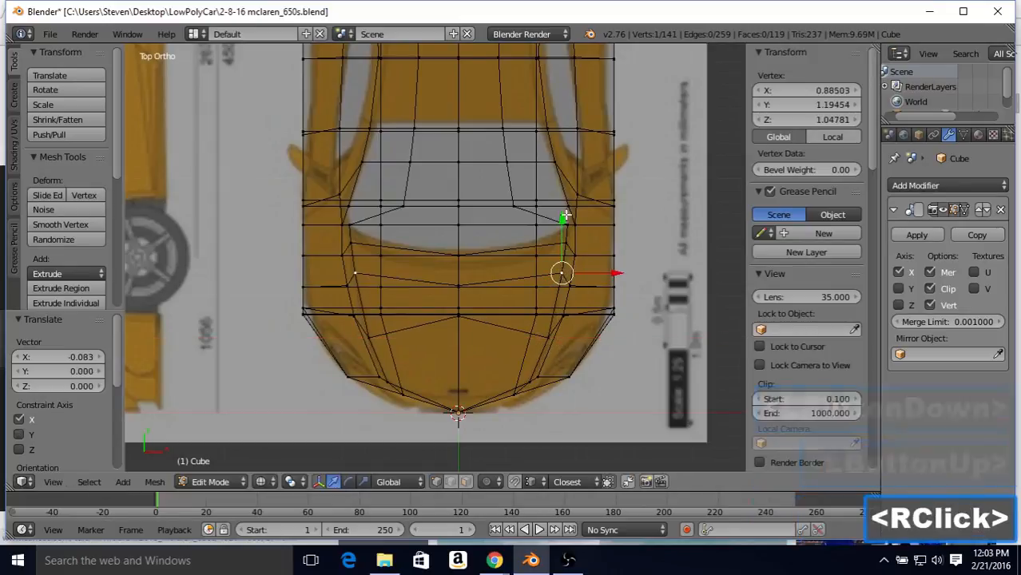
drag(559, 218, 562, 250)
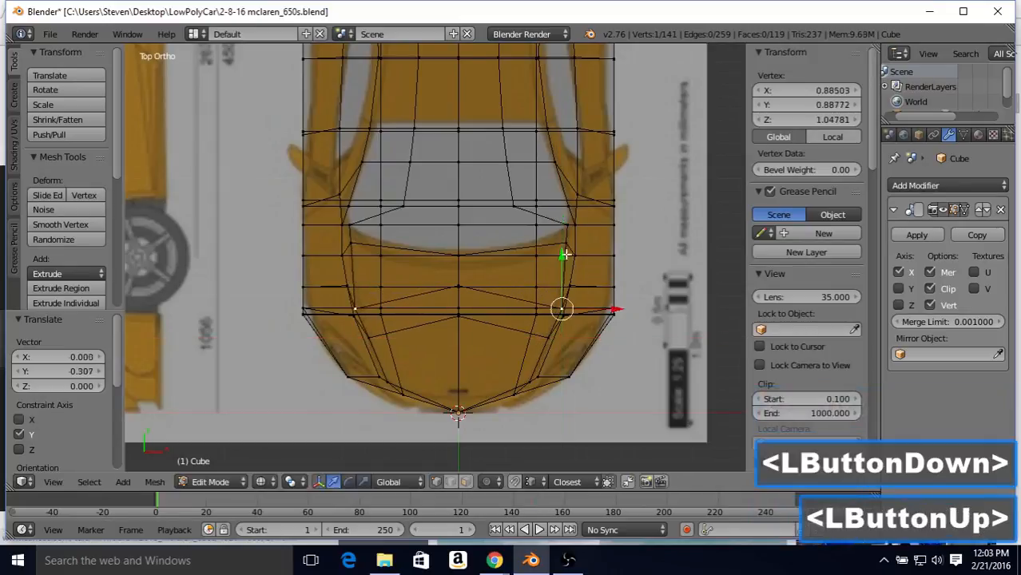
drag(612, 309, 570, 294)
right_click(549, 332)
drag(604, 347, 598, 347)
Step: Shift the loop's second hood vertex forward and 0.026 inward, and move the windscreen-corner vertex 0.026 forward to about Y 1.579
right_click(566, 256)
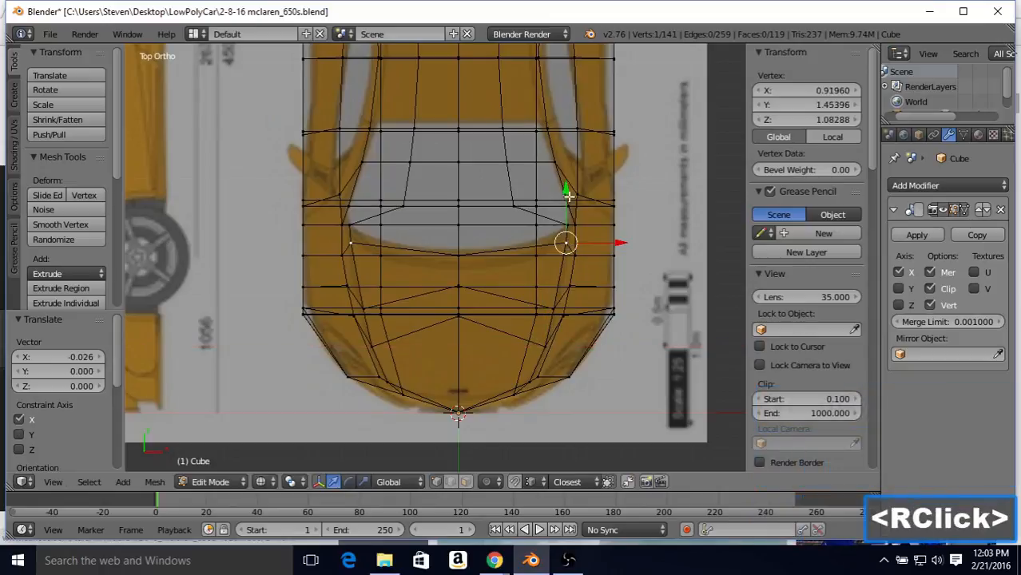
drag(570, 191, 592, 217)
drag(629, 271, 623, 267)
right_click(567, 226)
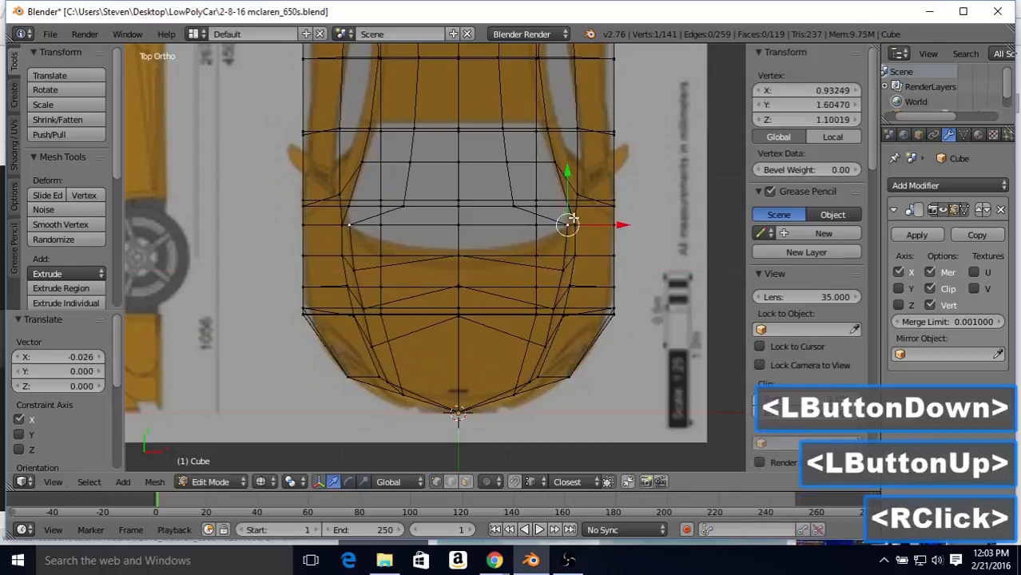
drag(569, 181, 570, 184)
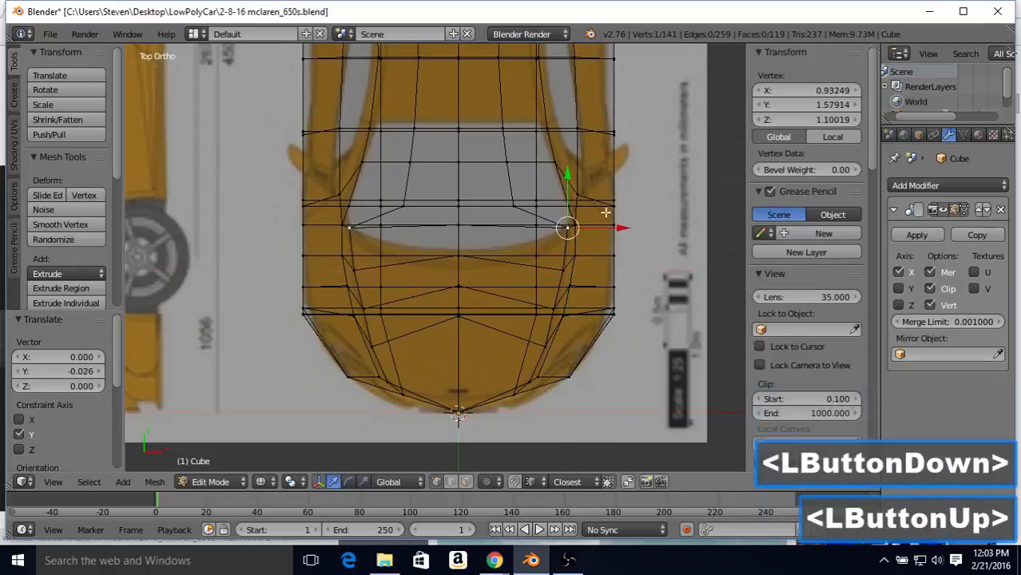
Step: Move the windscreen-corner vertex outward by 0.006 to about X 0.939, and check the hood in solid shading from several angles
drag(612, 226, 613, 226)
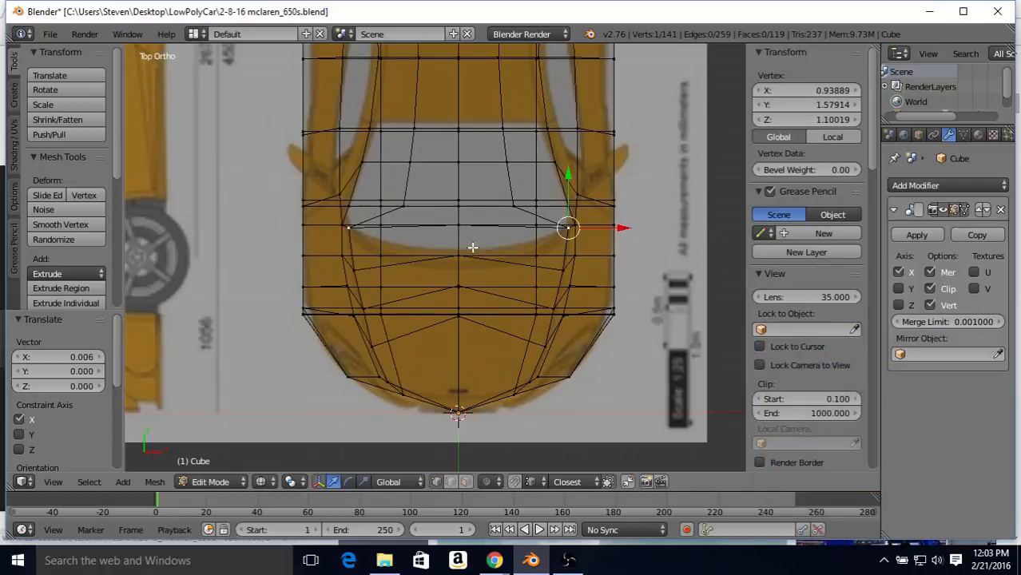
key(z)
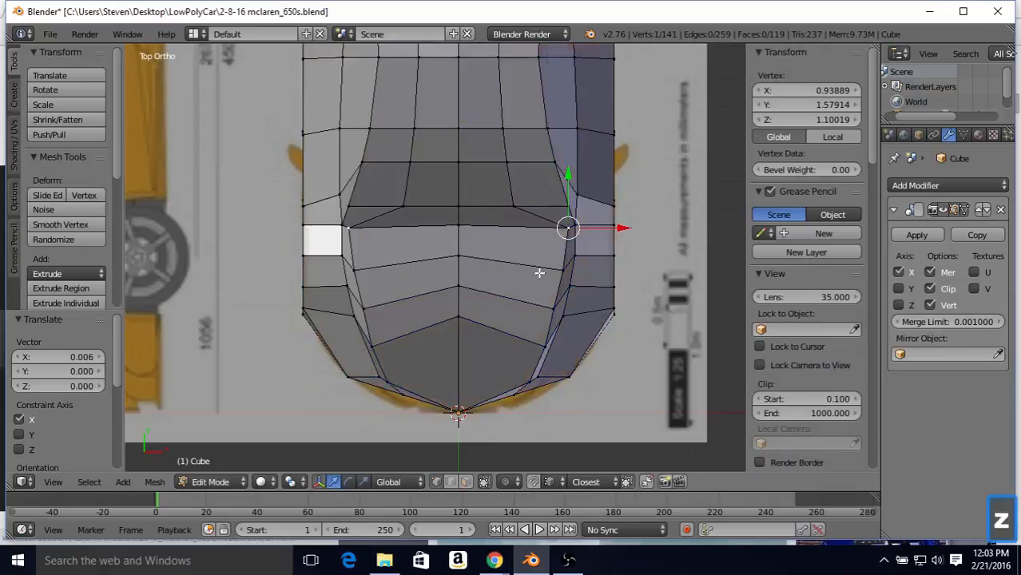
mouse_move(536, 273)
middle_down()
mouse_move(524, 271)
mouse_move(558, 122)
mouse_move(509, 112)
mouse_move(422, 135)
middle_up()
middle_drag(422, 135, 457, 159)
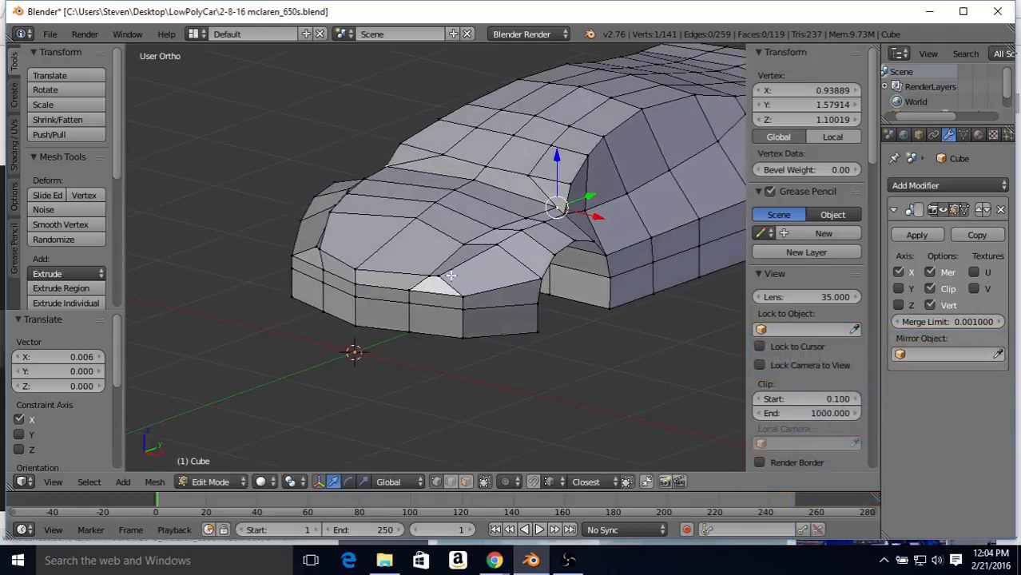
middle_drag(457, 194, 532, 188)
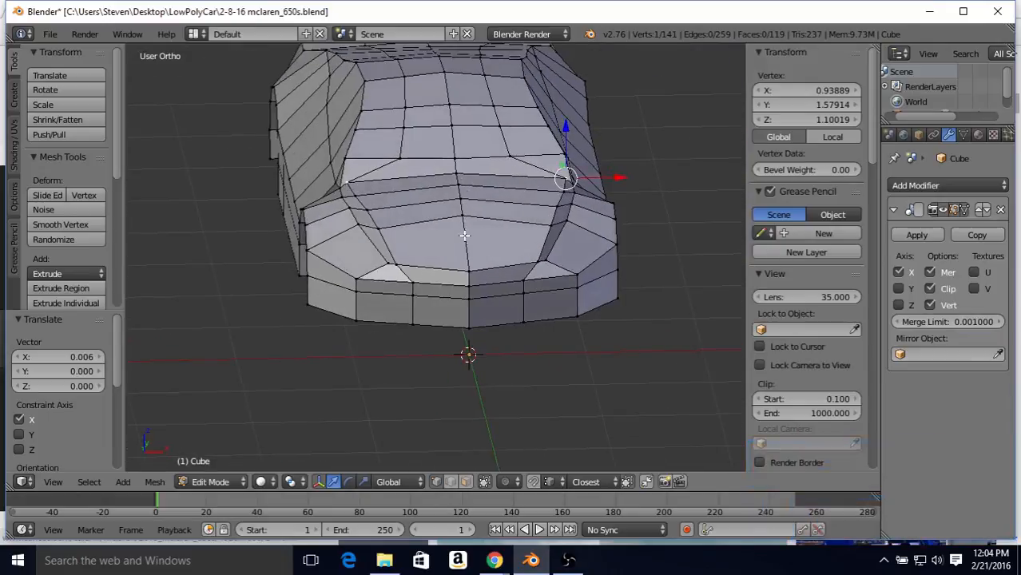
middle_drag(462, 197, 396, 190)
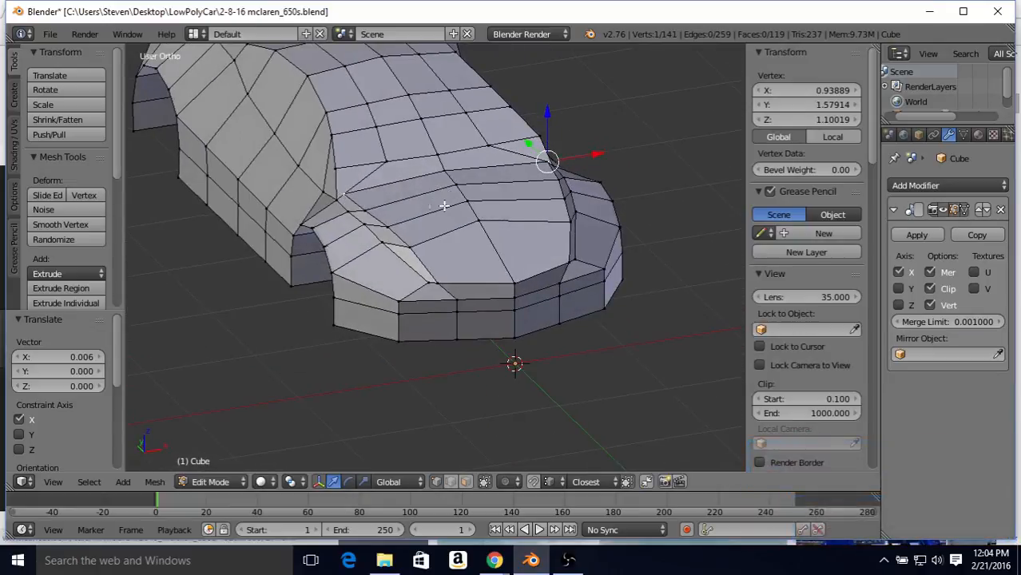
Step: Add the loop's other three hood vertices to the selected windscreen-corner vertex and lower all four by 0.065 along Z
shift+right_click(372, 209)
shift+right_click(386, 219)
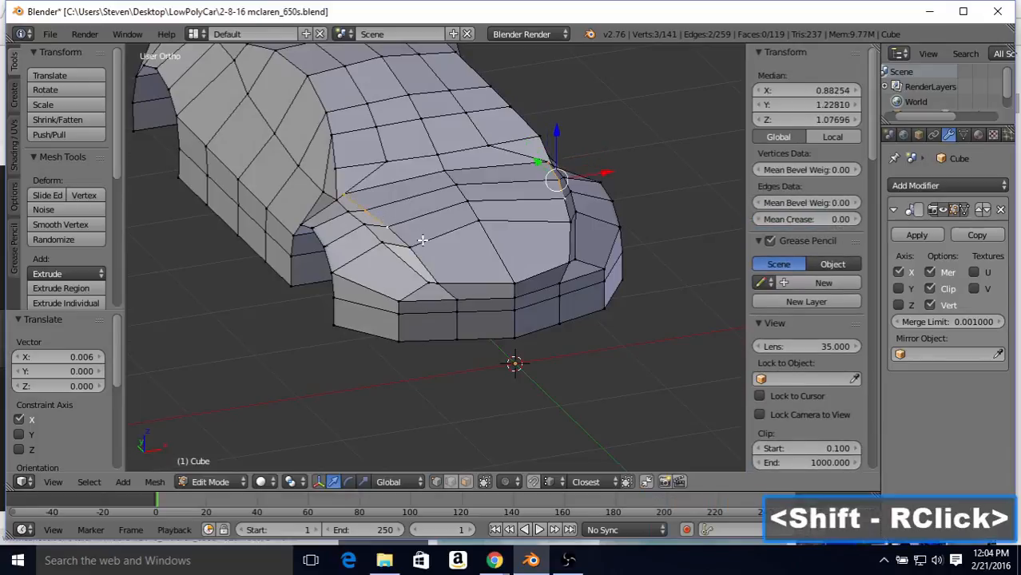
shift+right_click(412, 245)
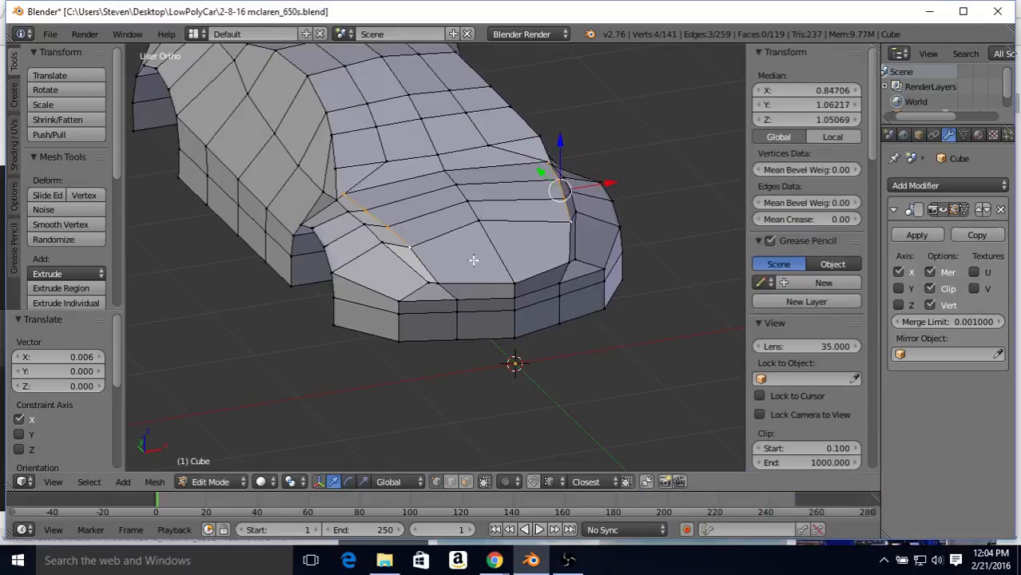
middle_drag(473, 260, 345, 234)
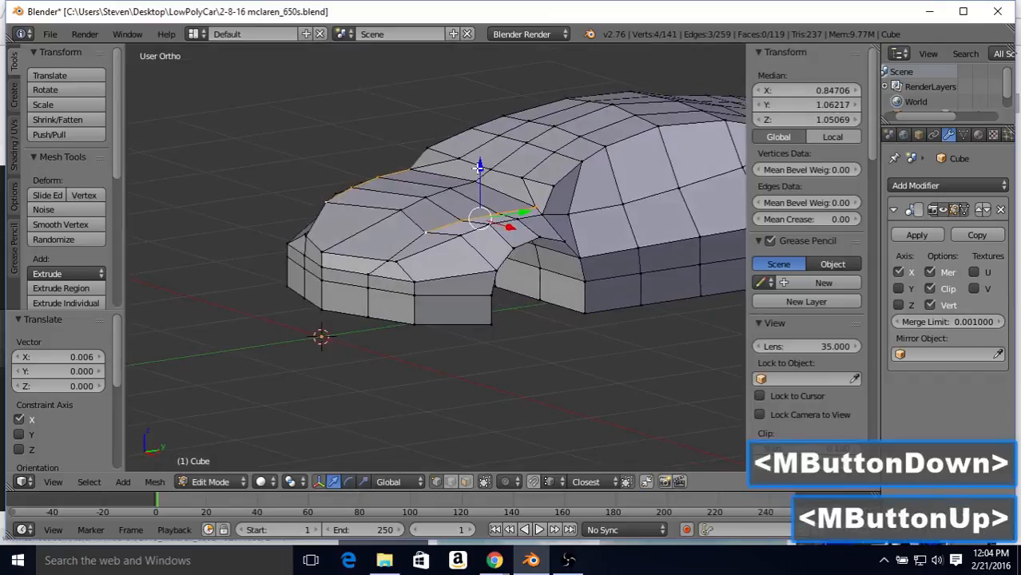
middle_drag(479, 167, 499, 195)
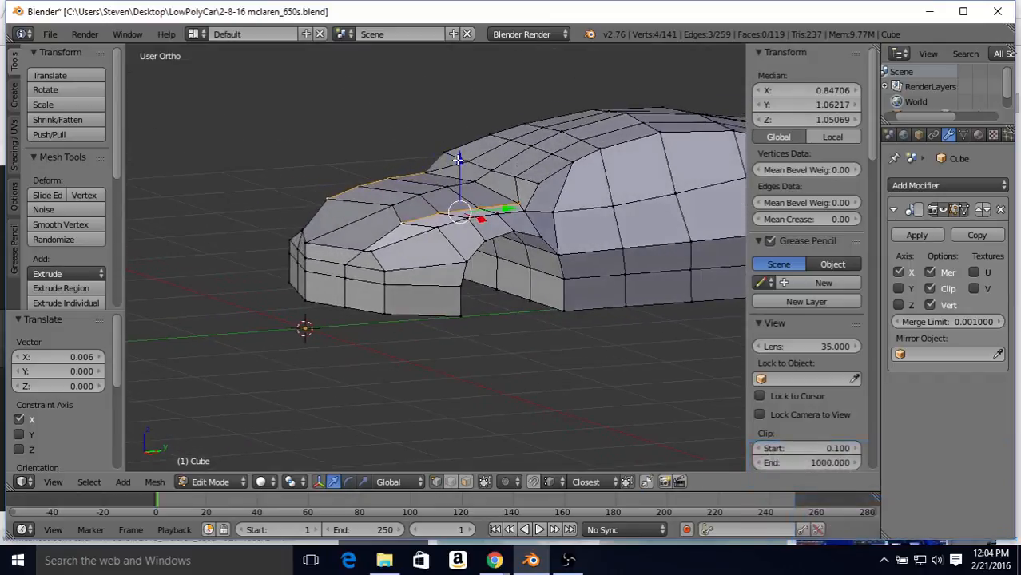
drag(458, 160, 456, 194)
Step: Examine the lowered hood edge in perspective and against the side, front and top blueprints in wireframe
middle_drag(455, 194, 524, 213)
middle_drag(383, 209, 425, 182)
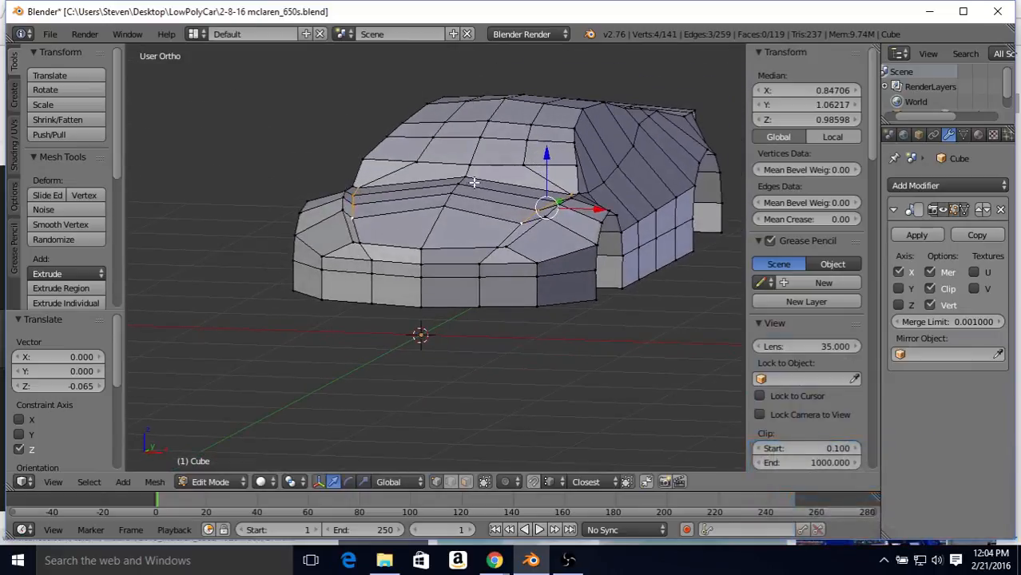
middle_drag(474, 183, 364, 168)
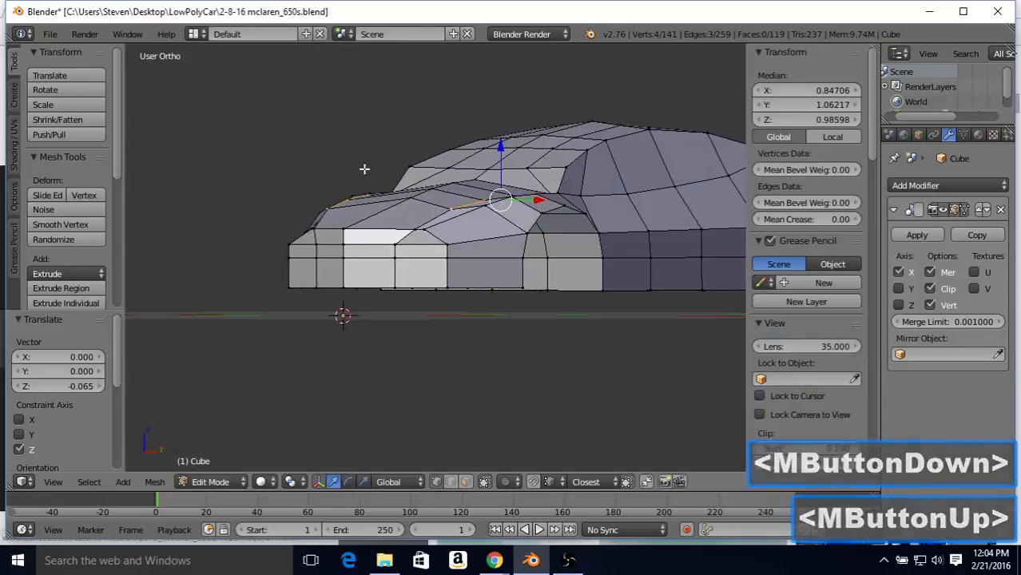
key(KP_3)
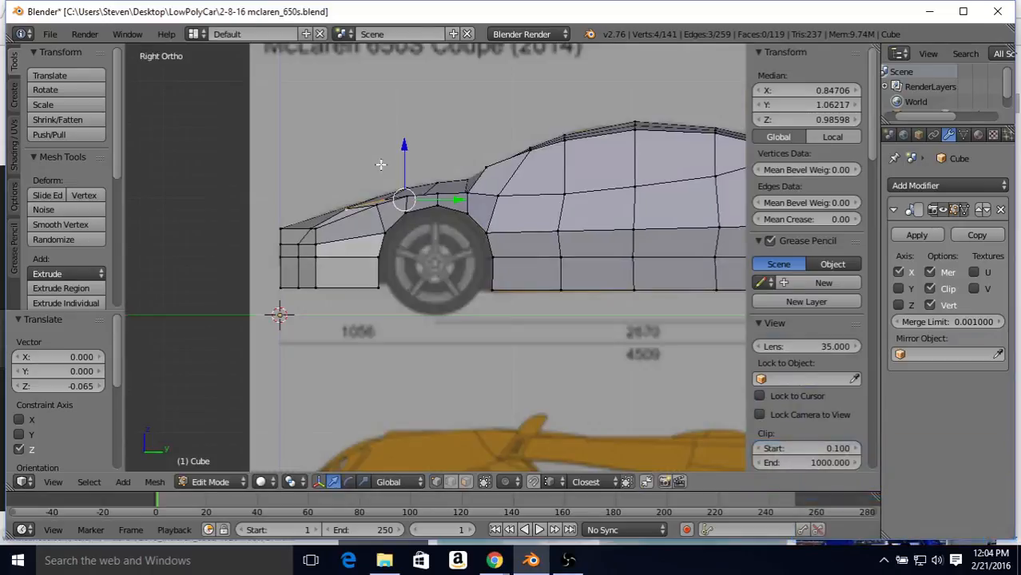
key(z)
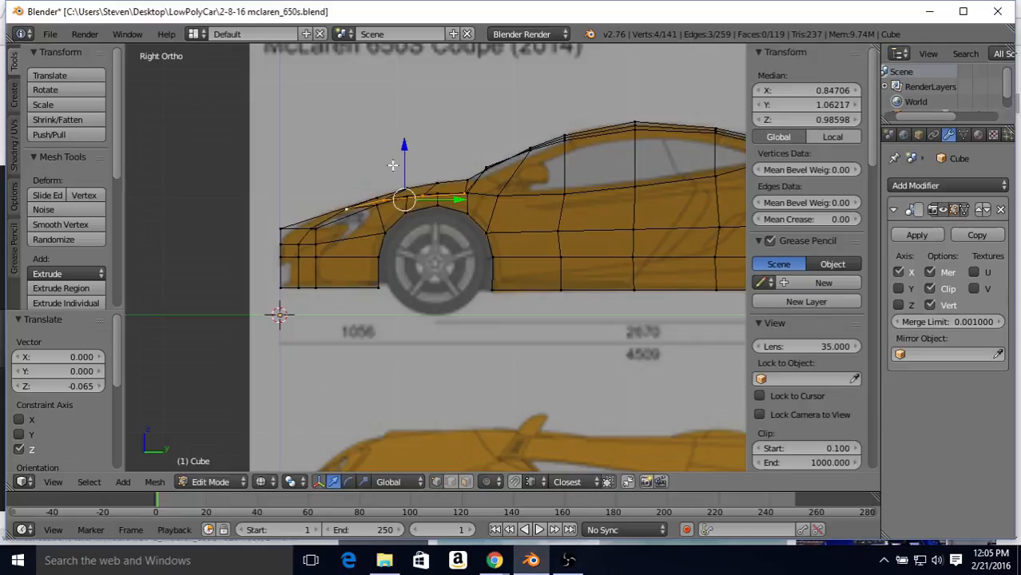
key(KP_1)
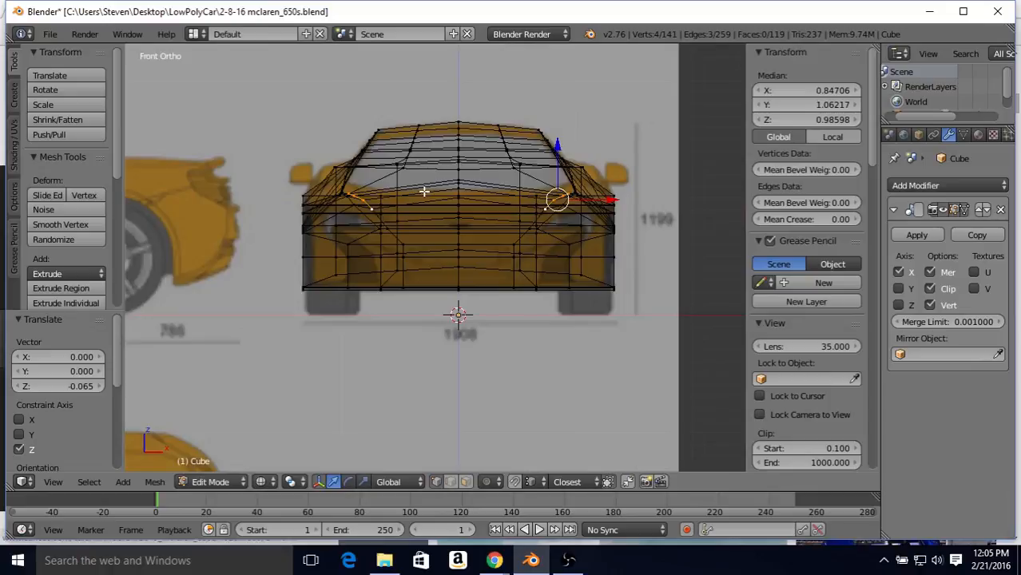
key(KP_7)
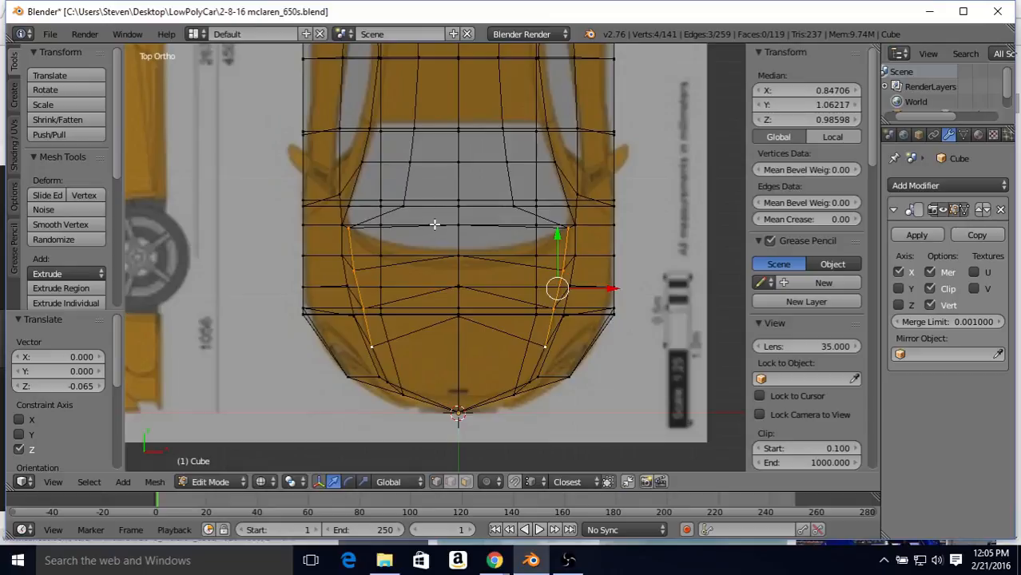
middle_drag(434, 225, 415, 137)
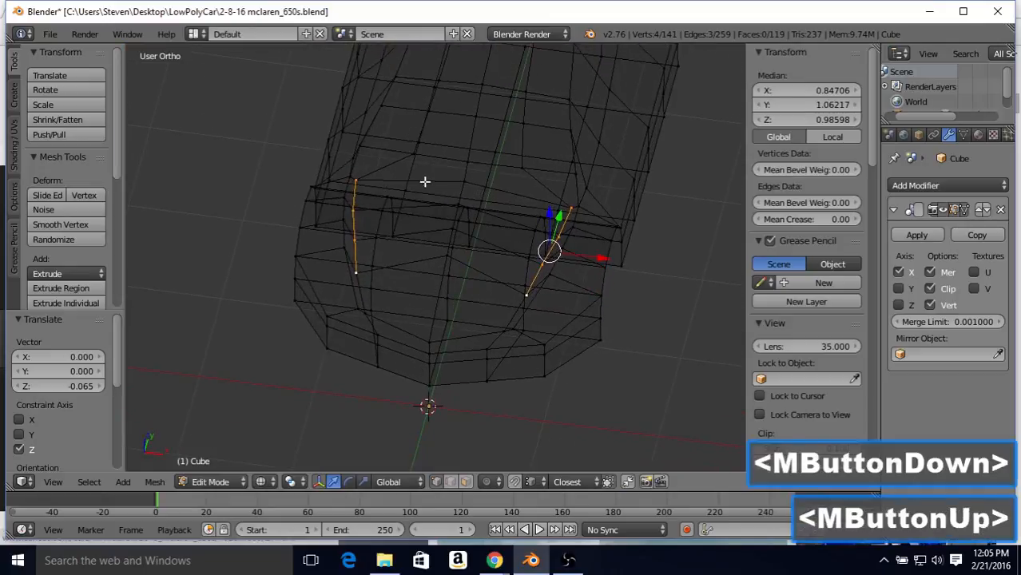
Step: Lower the four selected hood-edge vertices by another 0.007 along Z in solid shading
key(z)
middle_drag(450, 198, 572, 171)
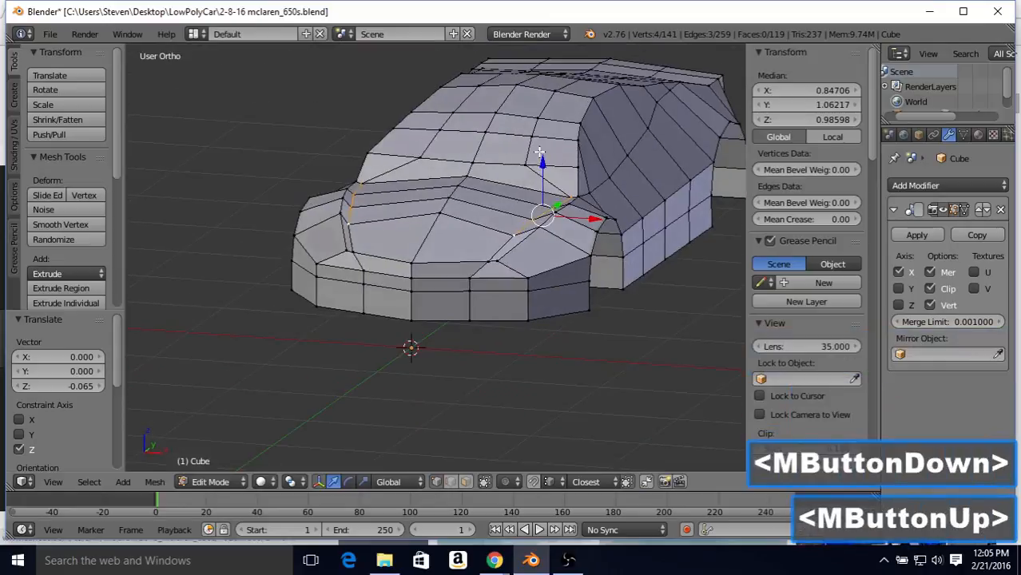
drag(540, 152, 543, 158)
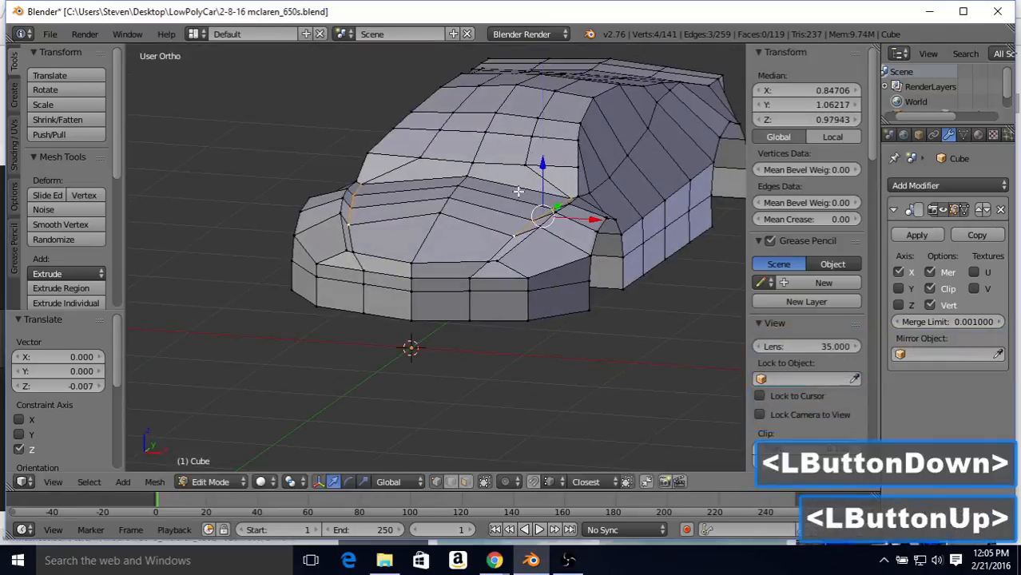
middle_drag(542, 158, 418, 222)
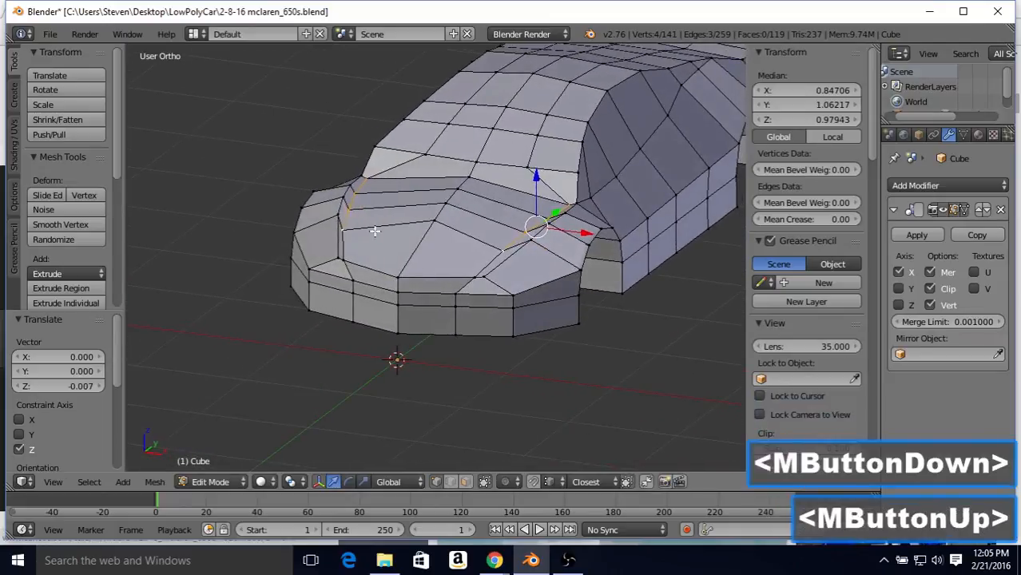
Step: Select the frontmost hood-edge vertex and lower it slightly along Z, adjusting the hood crease's height
right_click(502, 250)
middle_drag(473, 183, 489, 188)
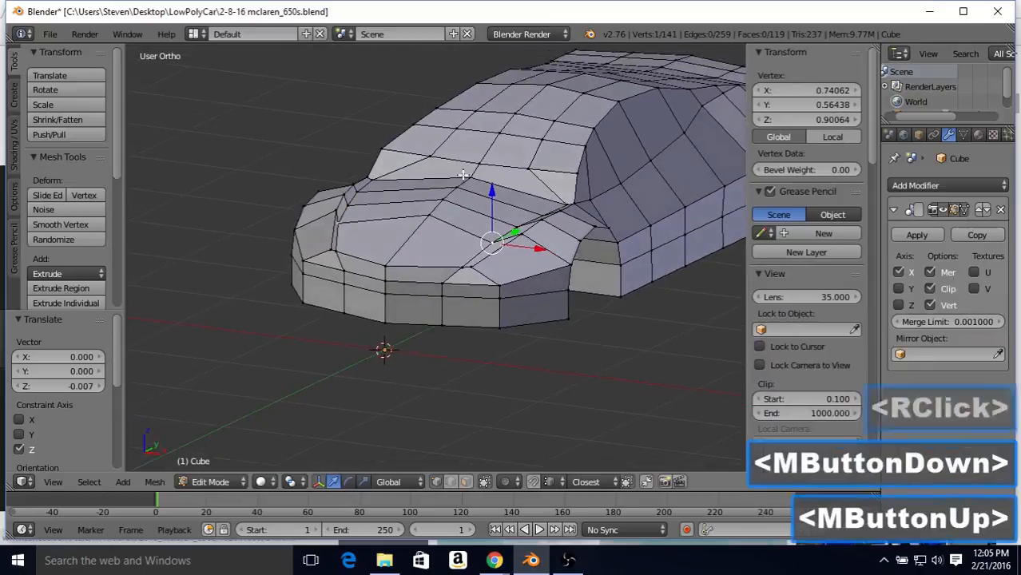
drag(493, 190, 491, 197)
mouse_move(491, 197)
middle_down()
mouse_move(379, 198)
mouse_move(453, 206)
mouse_move(478, 189)
middle_up()
drag(507, 188, 506, 186)
middle_drag(507, 186, 341, 206)
Step: Fine-tune the hood-edge vertex heights, raising the frontmost one by 0.019 to about Z 0.854, and check the hood's shape
right_click(464, 241)
middle_drag(447, 184, 557, 145)
drag(557, 145, 555, 146)
middle_drag(555, 146, 500, 185)
right_click(500, 185)
drag(500, 185, 500, 181)
middle_drag(501, 181, 432, 237)
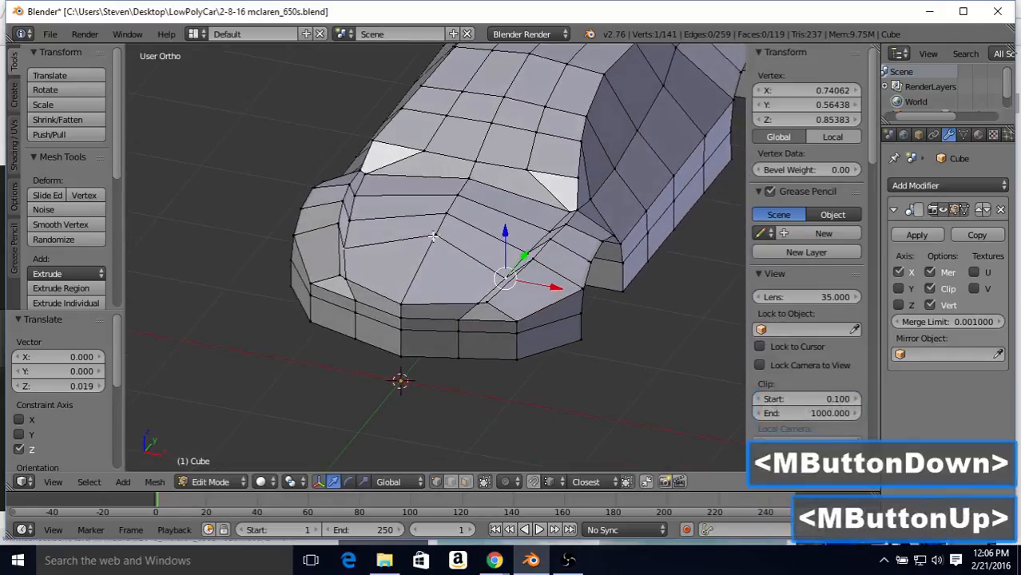
middle_drag(489, 256, 422, 257)
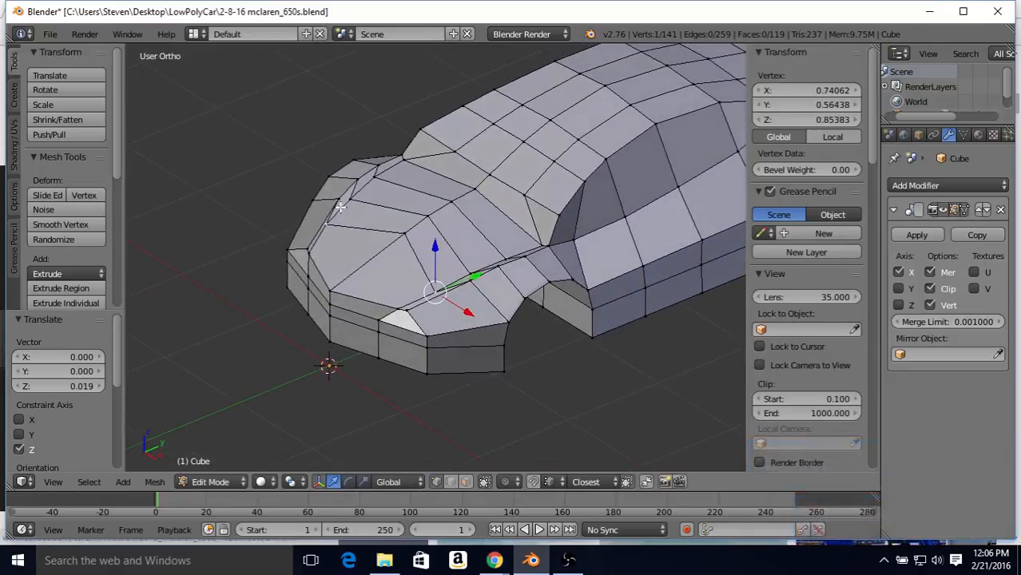
middle_drag(340, 206, 380, 153)
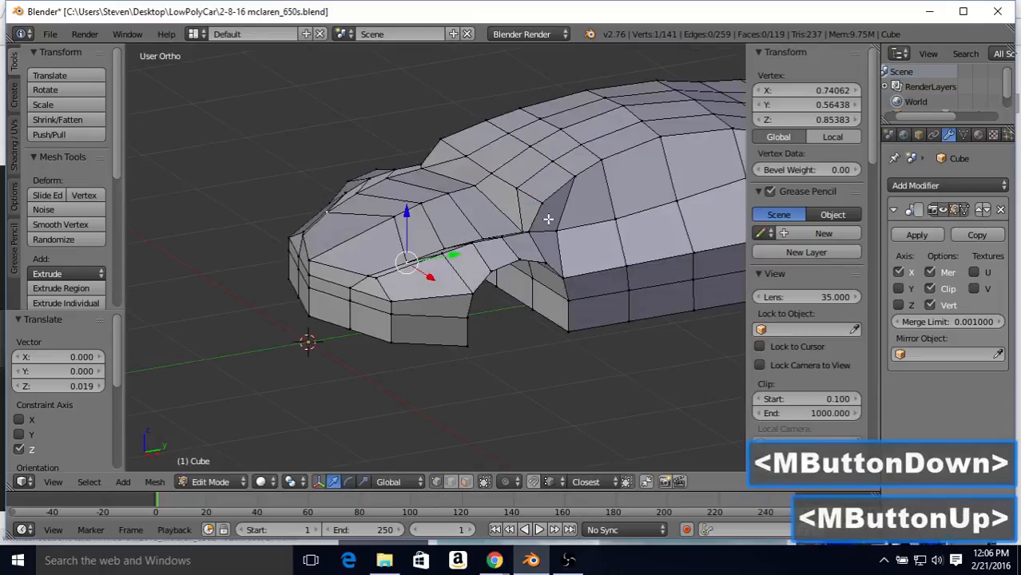
Step: Check the body in Object Mode, and move the frontmost hood-edge vertex backward and 0.038 outward to about X 0.779, Y 0.699
key(Tab)
middle_drag(360, 206, 566, 235)
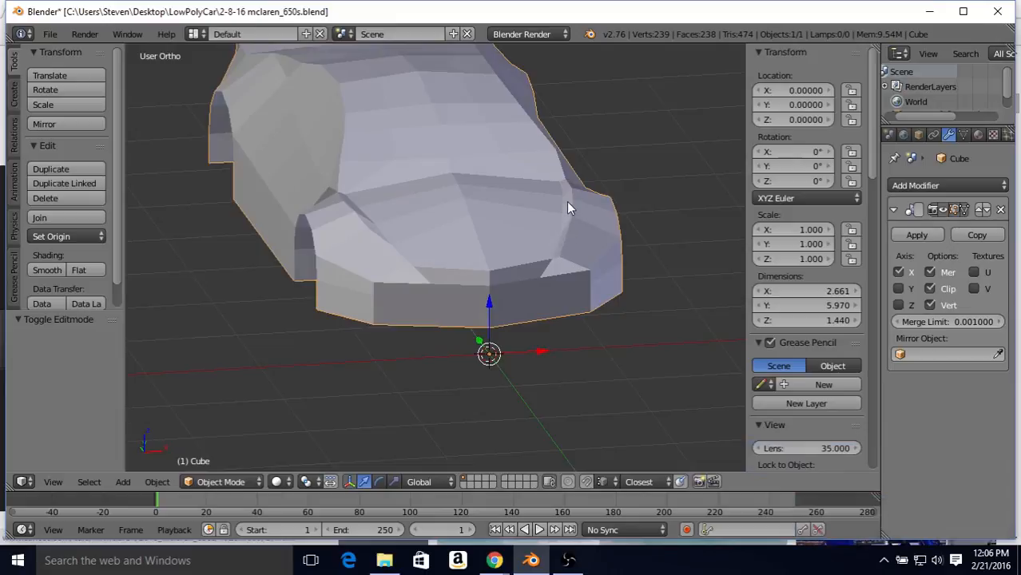
middle_drag(533, 249, 494, 226)
key(Tab)
key(KP_7)
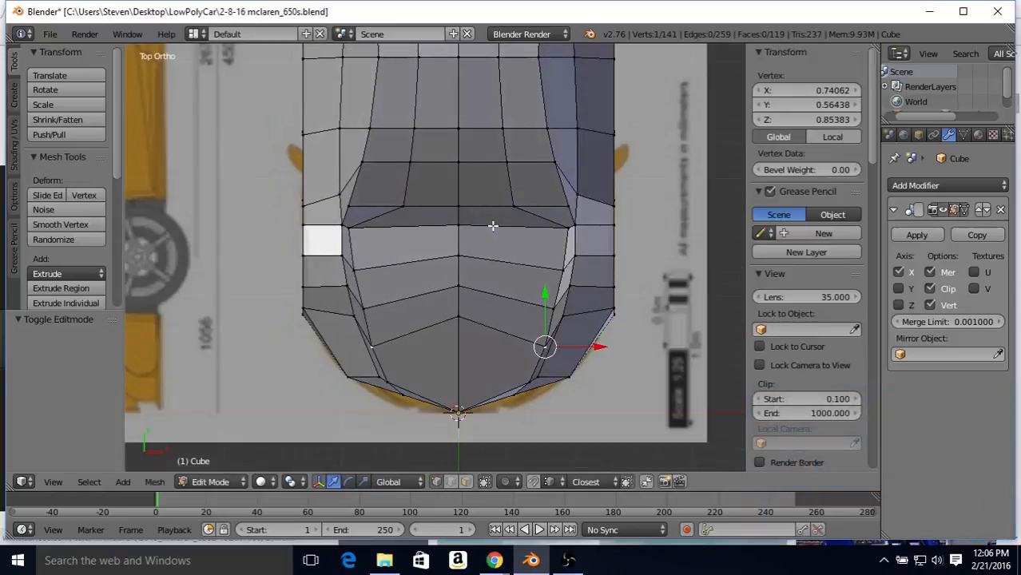
key(z)
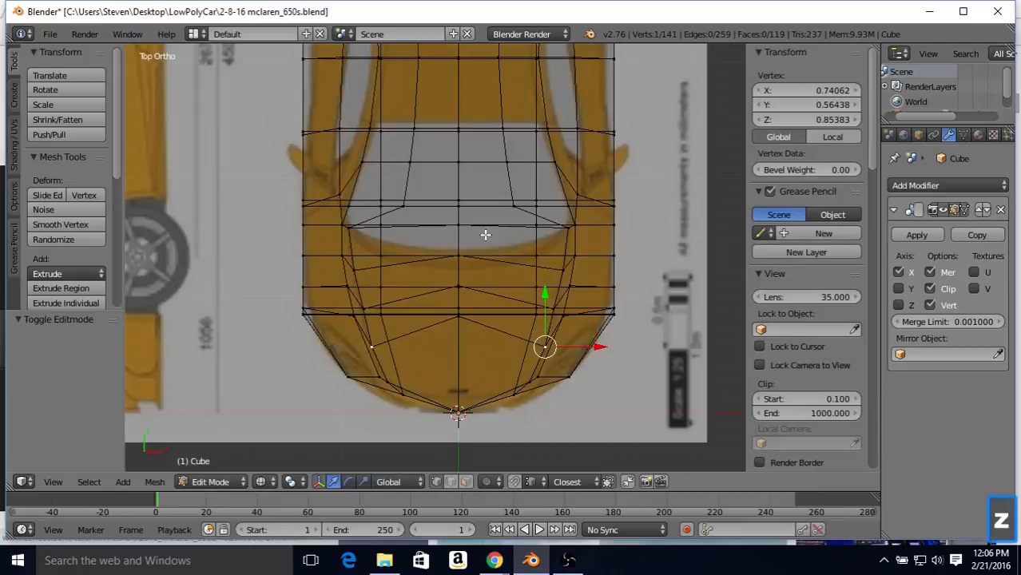
drag(542, 294, 544, 279)
drag(599, 326, 604, 330)
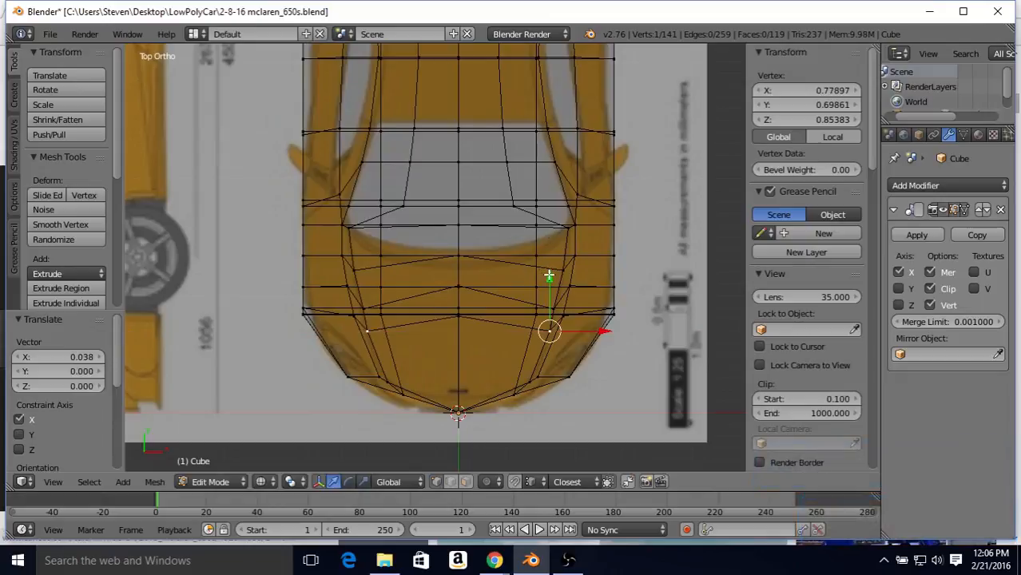
drag(549, 275, 549, 275)
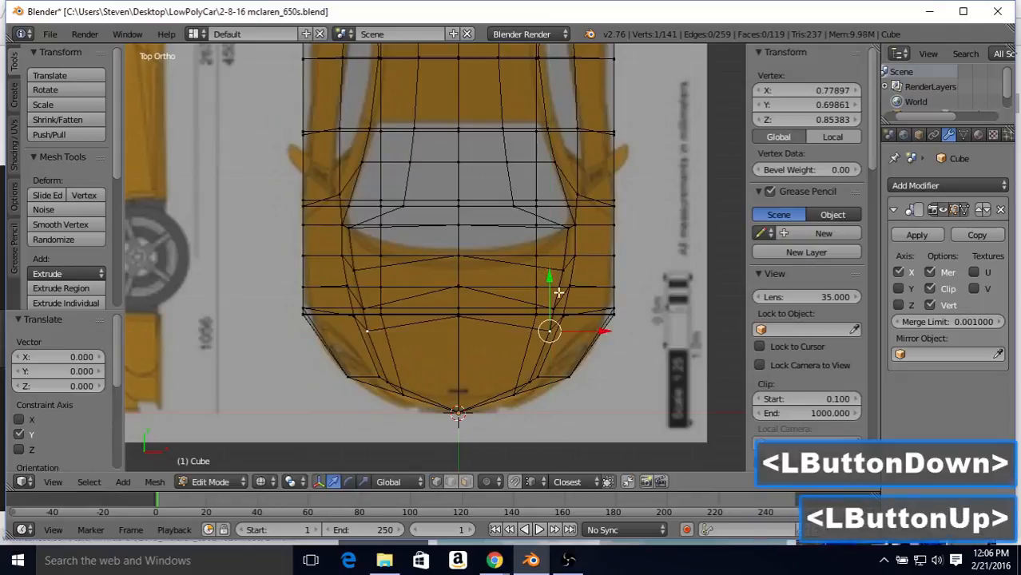
Step: Move the third hood-edge vertex outward by 0.026 to about X 0.840 on the top-view blueprint
right_click(604, 310)
drag(603, 310, 608, 310)
right_click(604, 310)
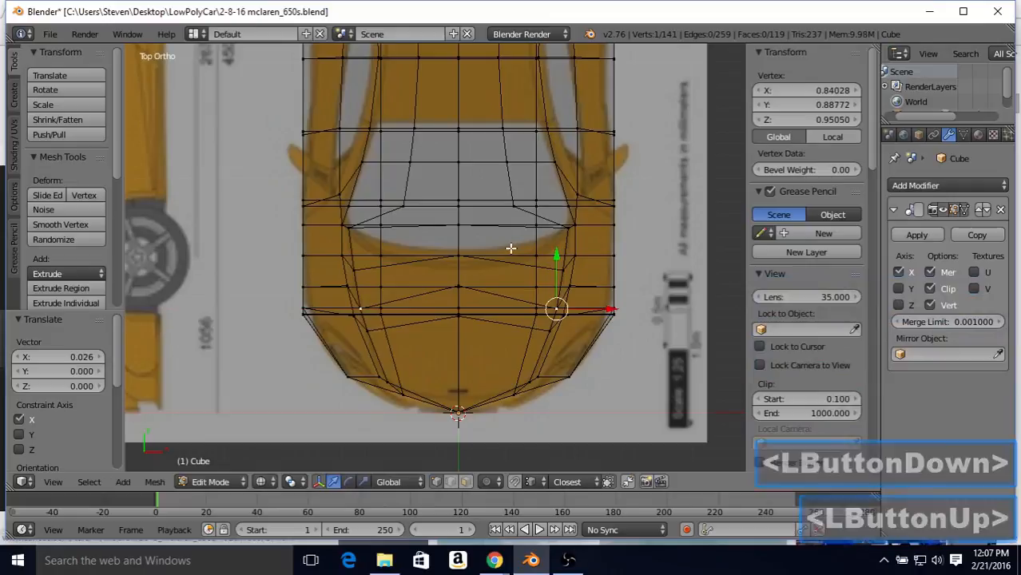
Step: Examine the solid-shaded hood, fenders and windscreen base in Object Mode from both sides and the front
key(Tab)
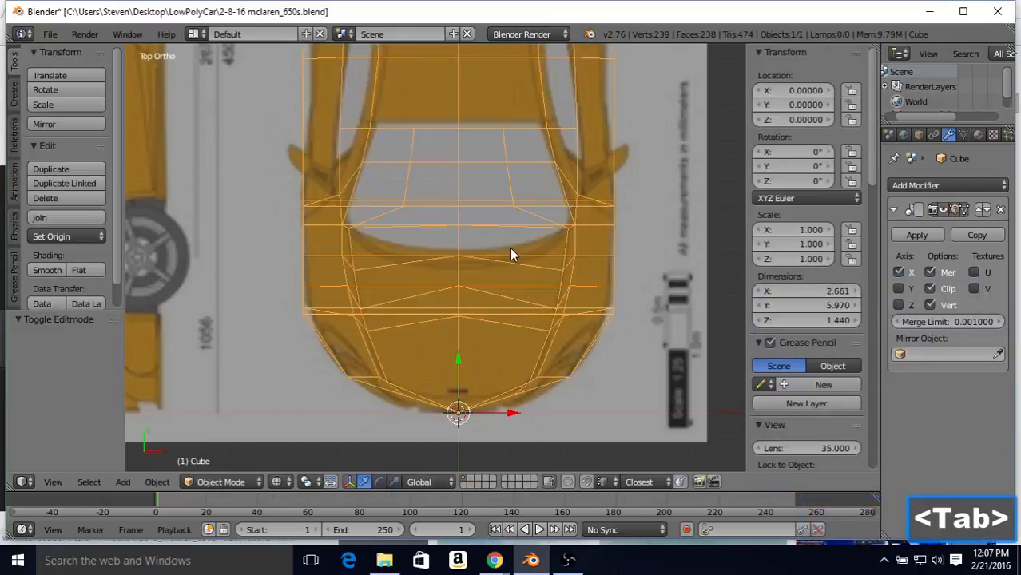
key(z)
mouse_move(511, 239)
middle_down()
mouse_move(486, 245)
mouse_move(421, 139)
mouse_move(321, 146)
middle_up()
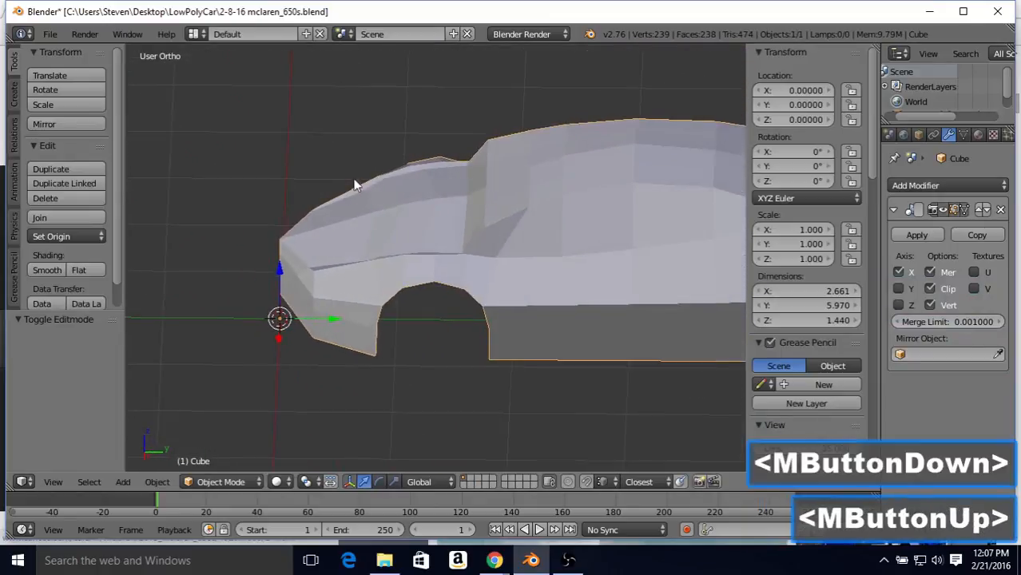
middle_drag(404, 176, 657, 172)
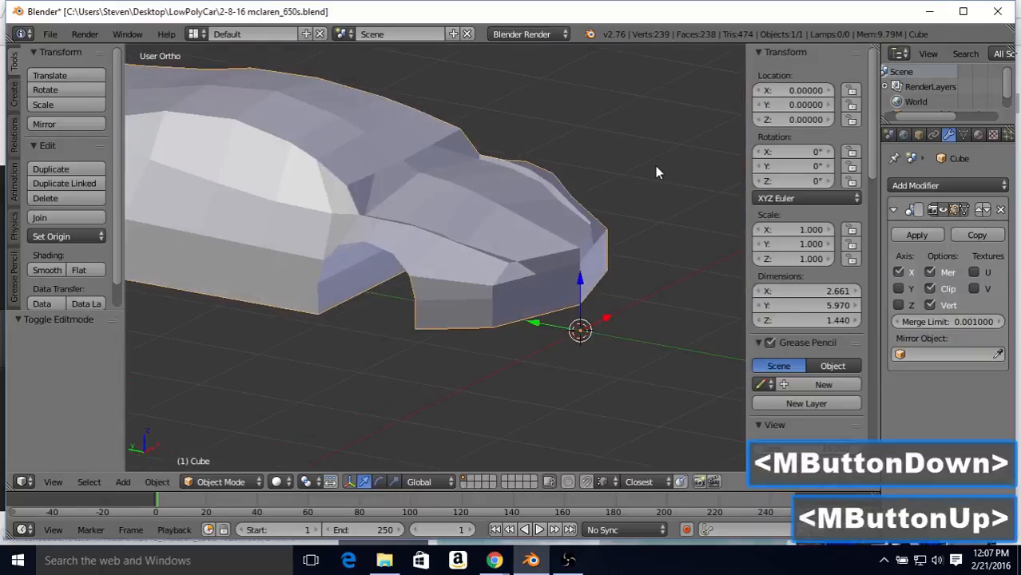
middle_drag(585, 195, 432, 171)
middle_drag(385, 177, 328, 203)
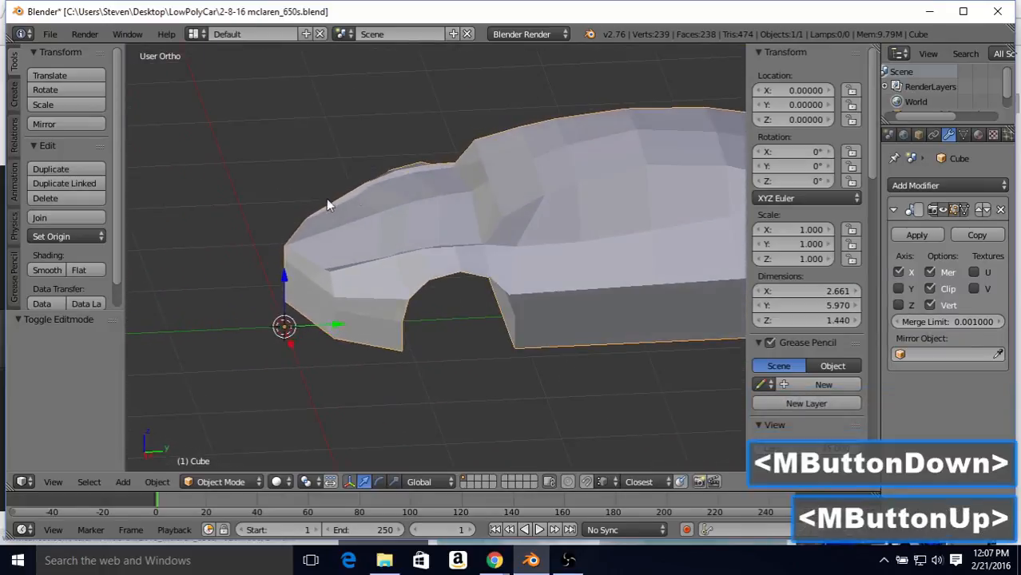
middle_drag(413, 198, 563, 193)
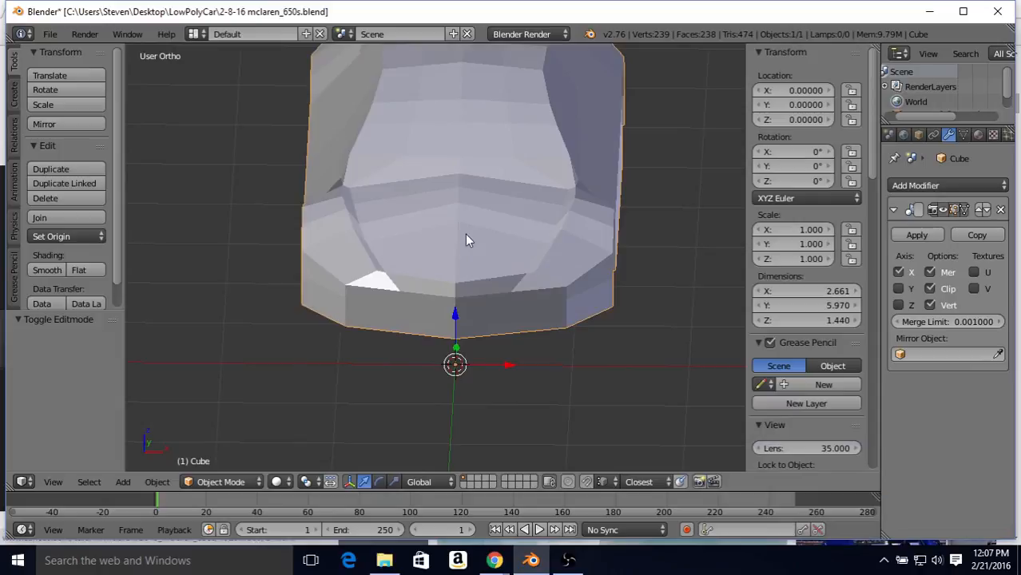
middle_drag(466, 235, 422, 197)
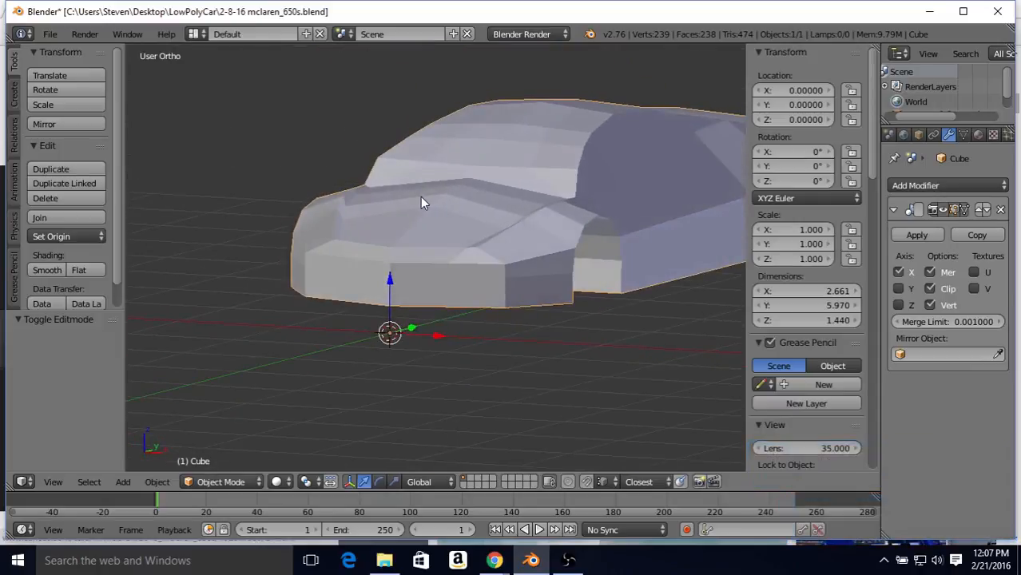
Step: Select the five side-edge vertices of the hood and move them inward by 0.077 on the front-view blueprint
key(KP_1)
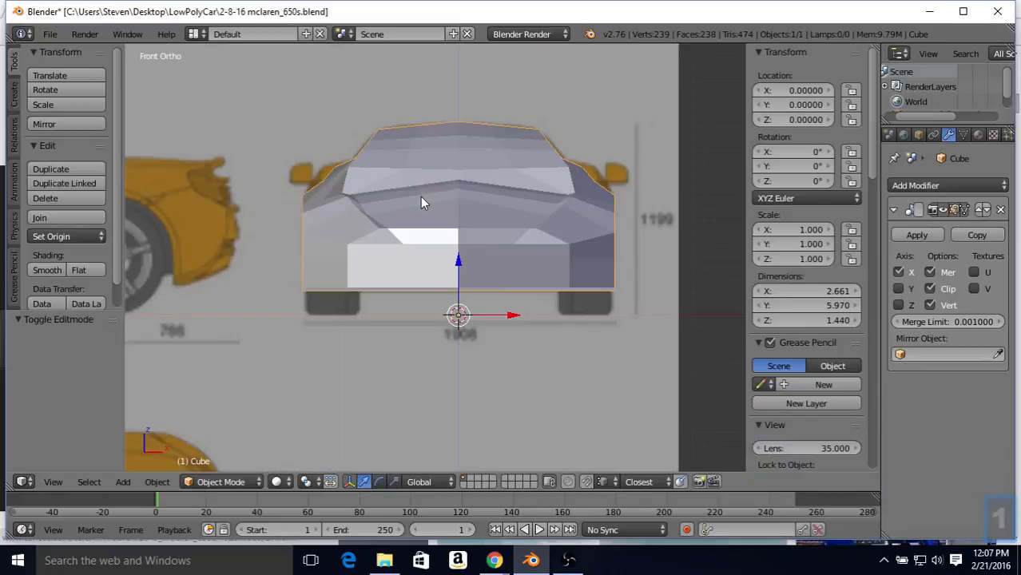
key(Tab)
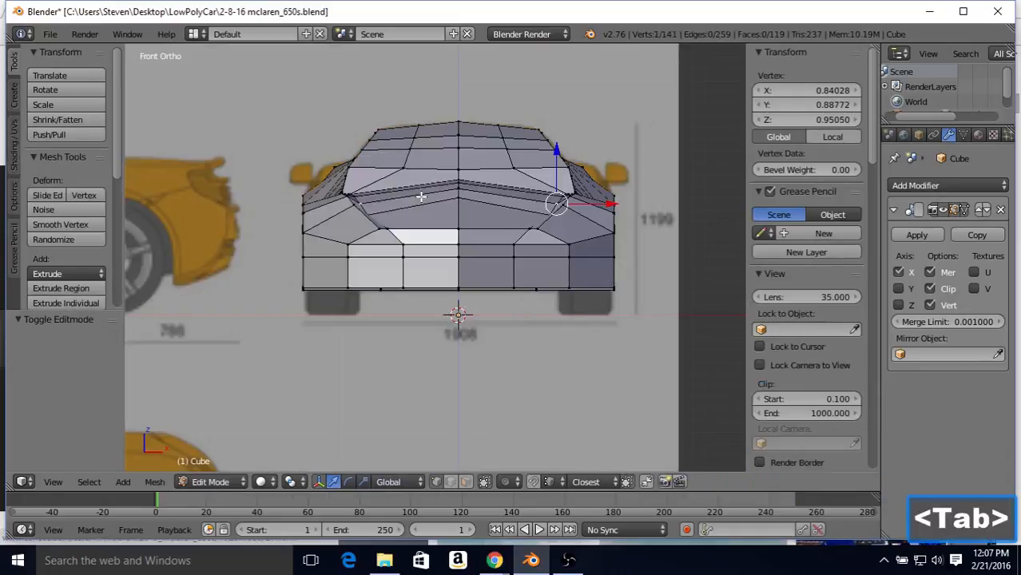
key(z)
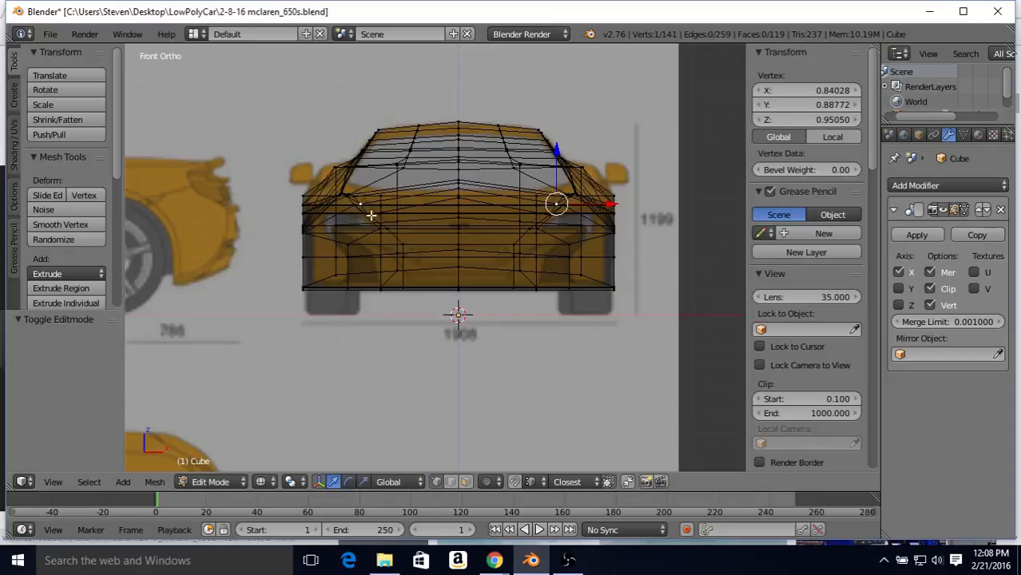
key(z)
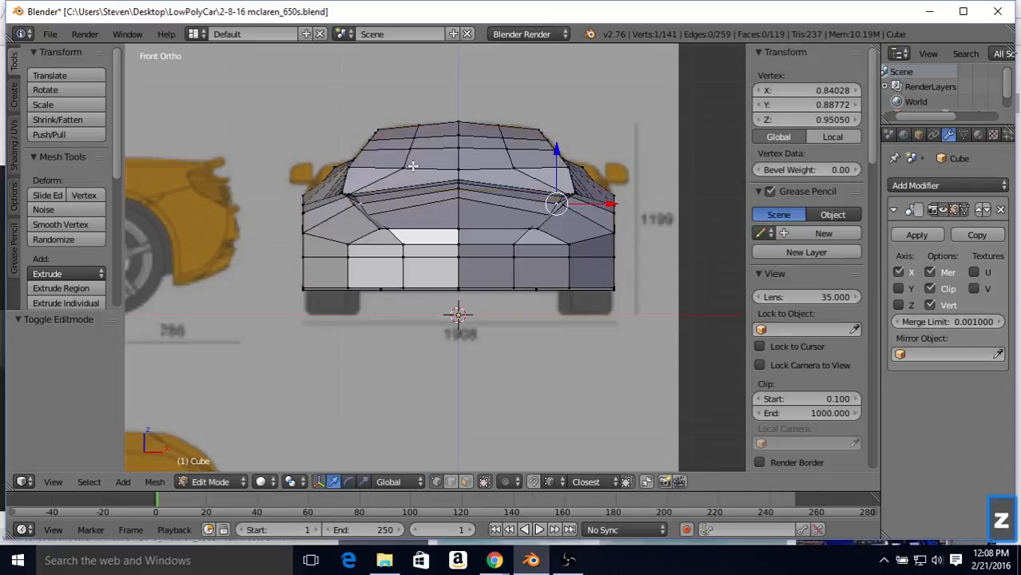
middle_drag(413, 166, 397, 202)
shift+right_click(350, 186)
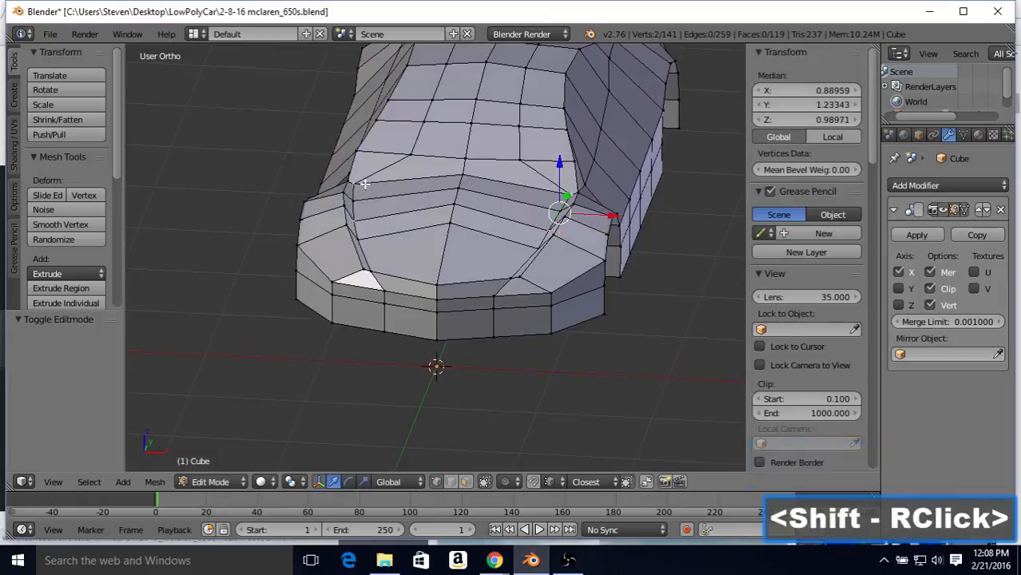
shift+right_click(352, 224)
shift+right_click(366, 240)
shift+right_click(384, 259)
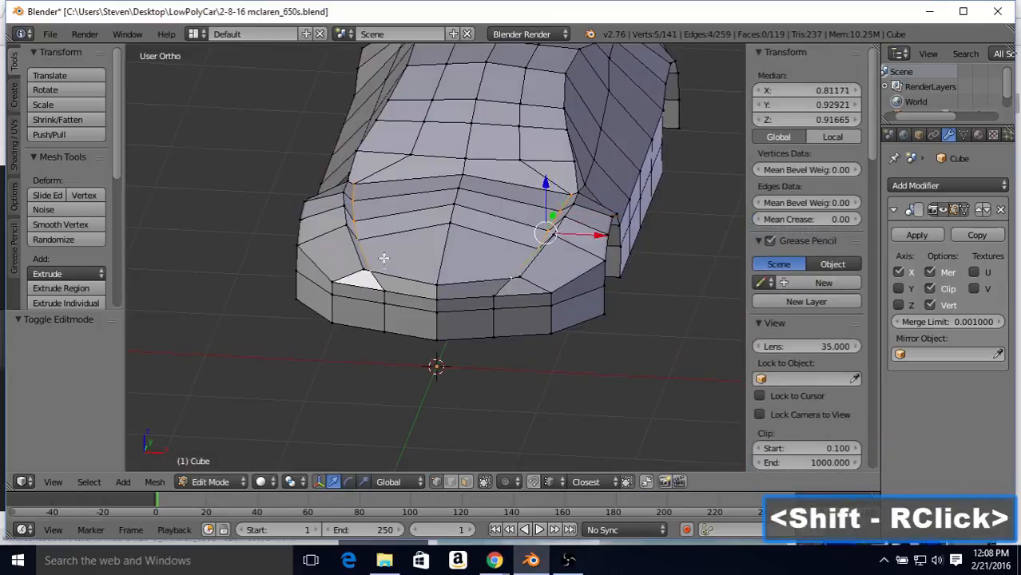
key(KP_1)
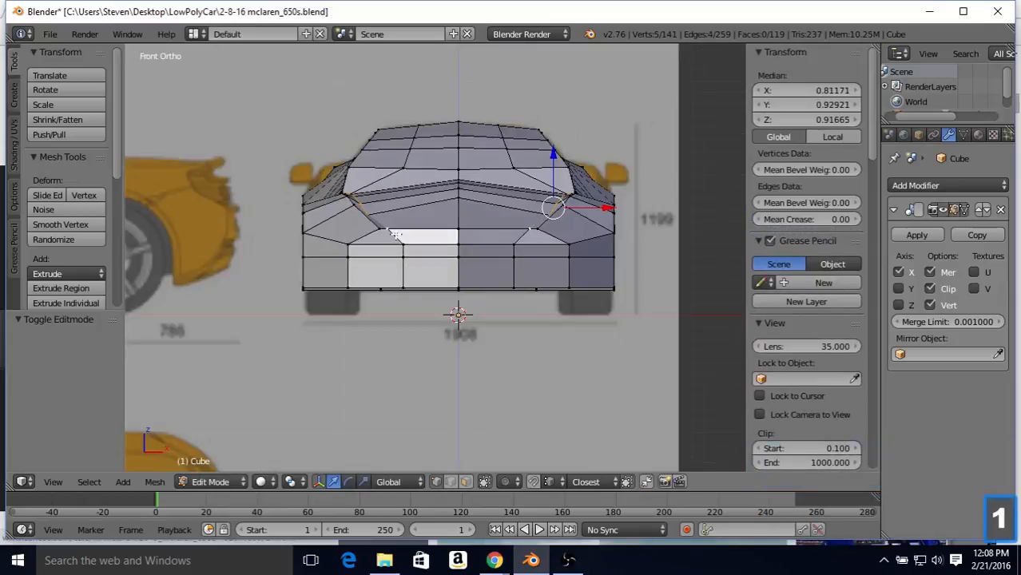
key(z)
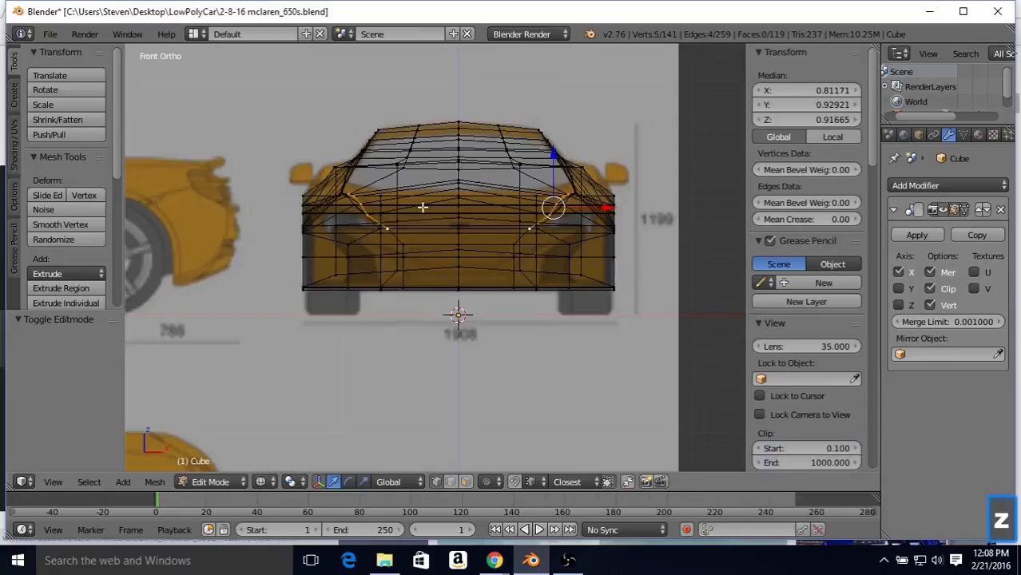
drag(608, 209, 599, 207)
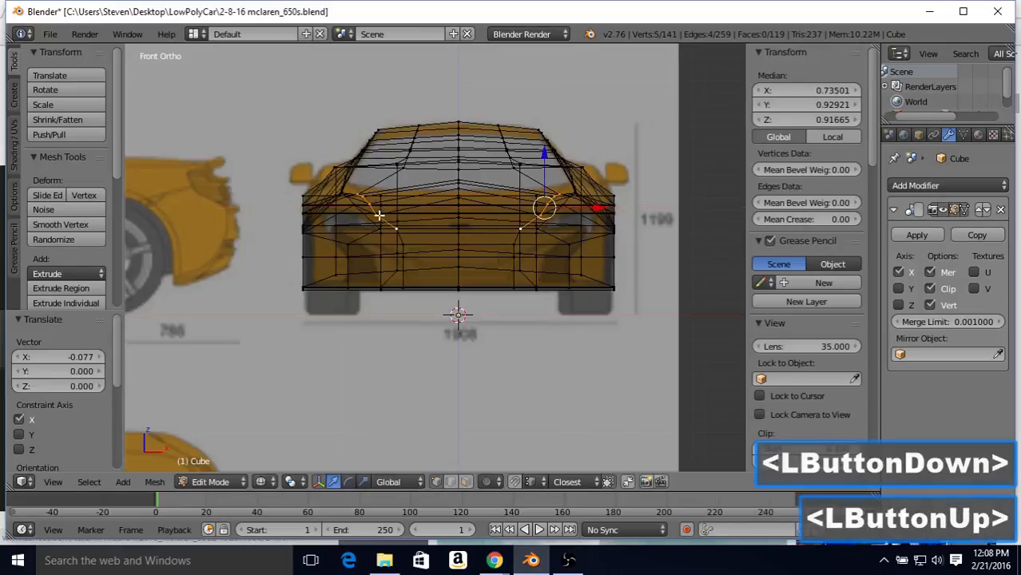
Step: Move the hood-edge vertex near Y 0.699 inward by 0.006 to about X 0.696
right_click(492, 219)
right_click(372, 219)
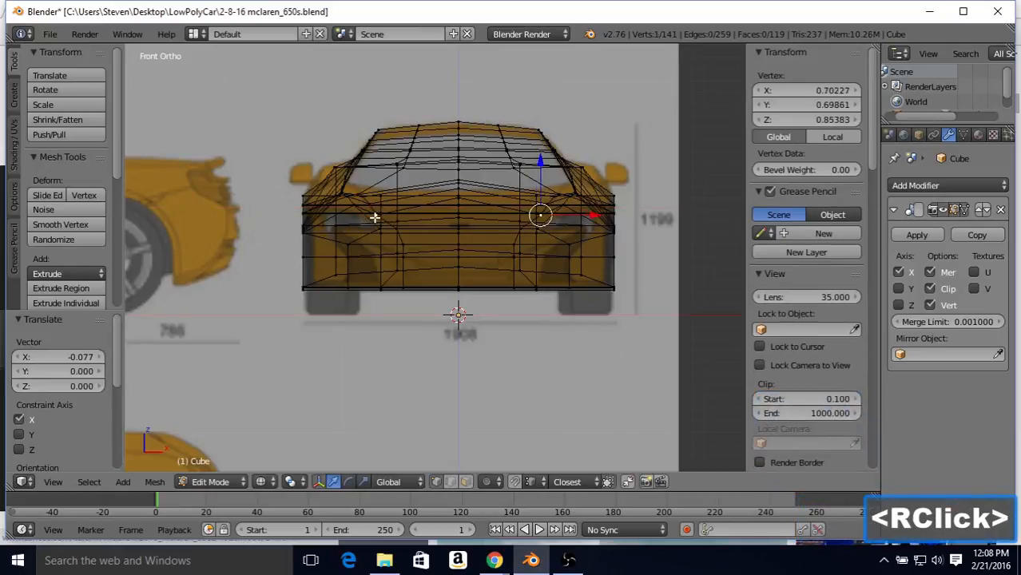
drag(584, 209, 589, 210)
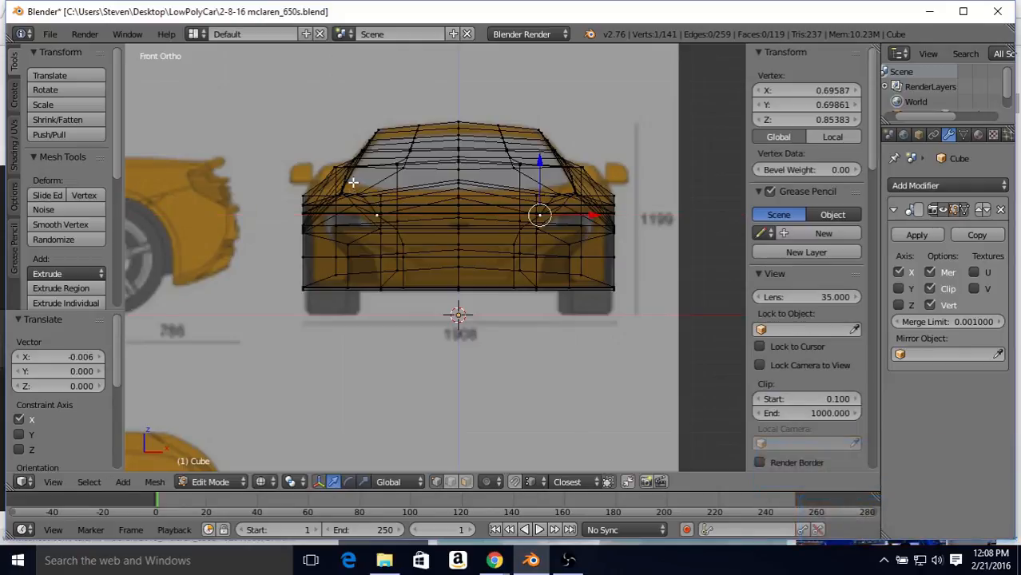
mouse_move(388, 185)
middle_down()
mouse_move(399, 185)
mouse_move(384, 216)
middle_up()
key(z)
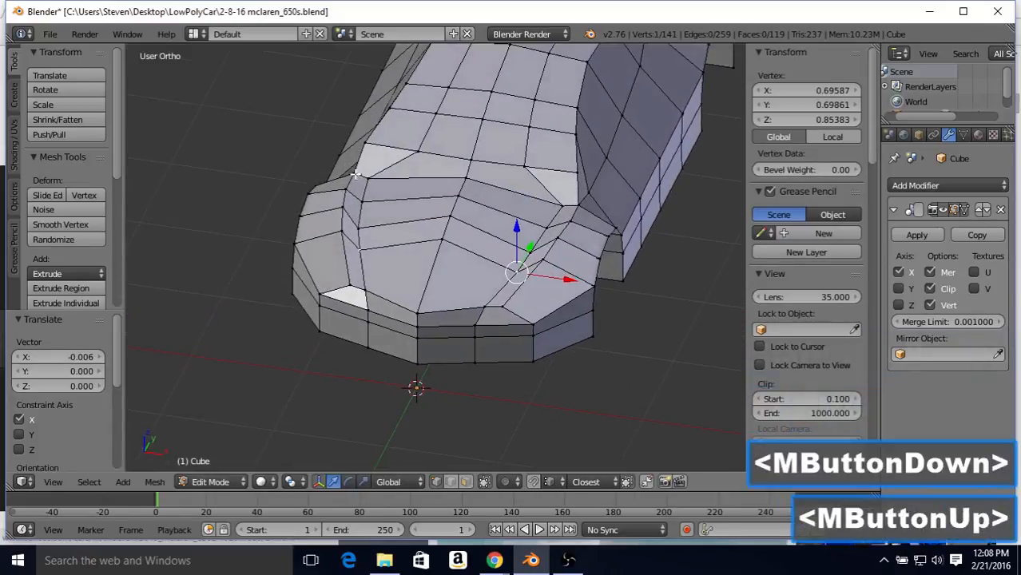
middle_drag(364, 175, 450, 136)
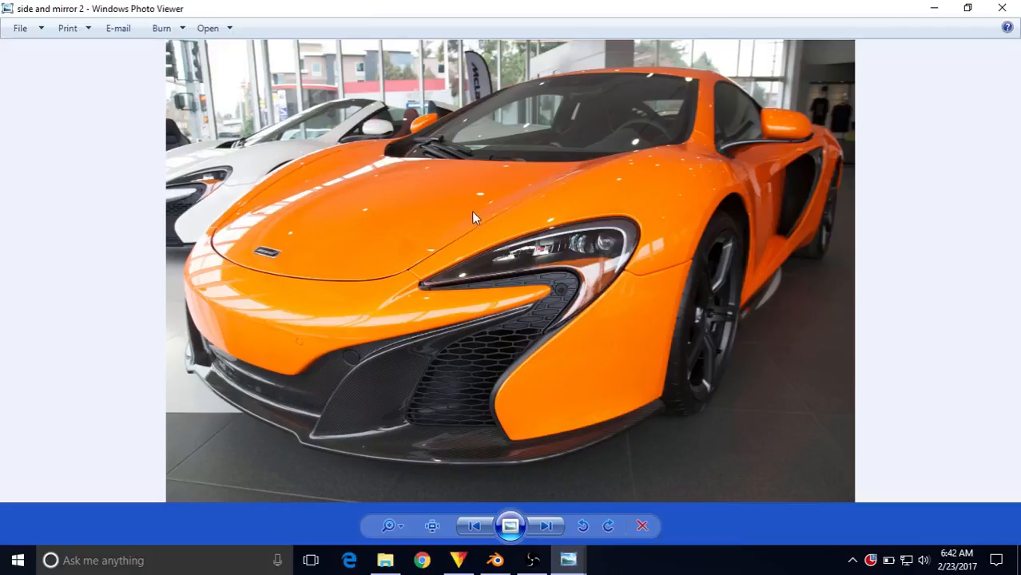
Step: Examine the hood lines in the front-view and top-view McLaren reference photos in Windows Photo Viewer
mouse_move(568, 560)
click(581, 516)
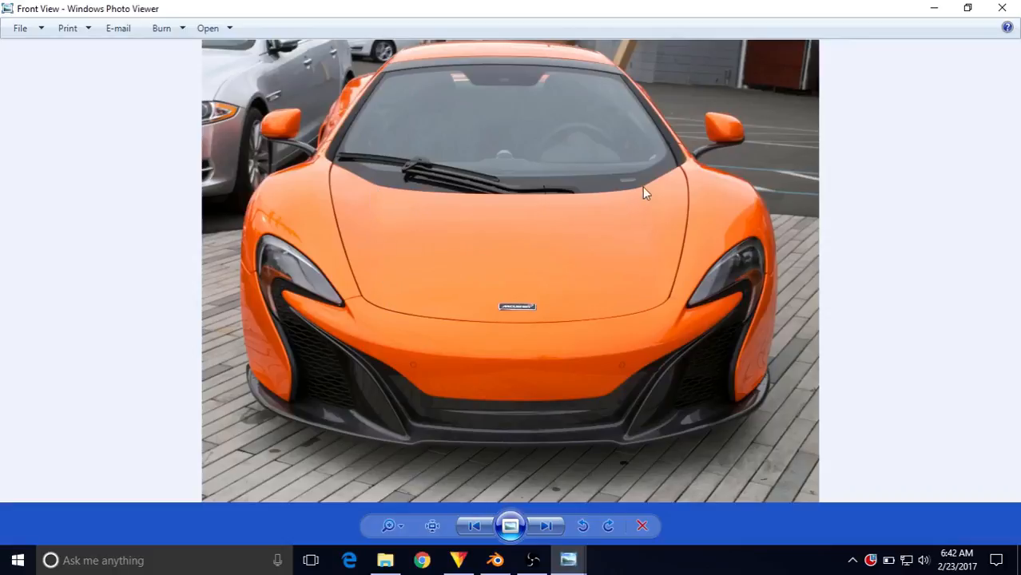
right_click(652, 299)
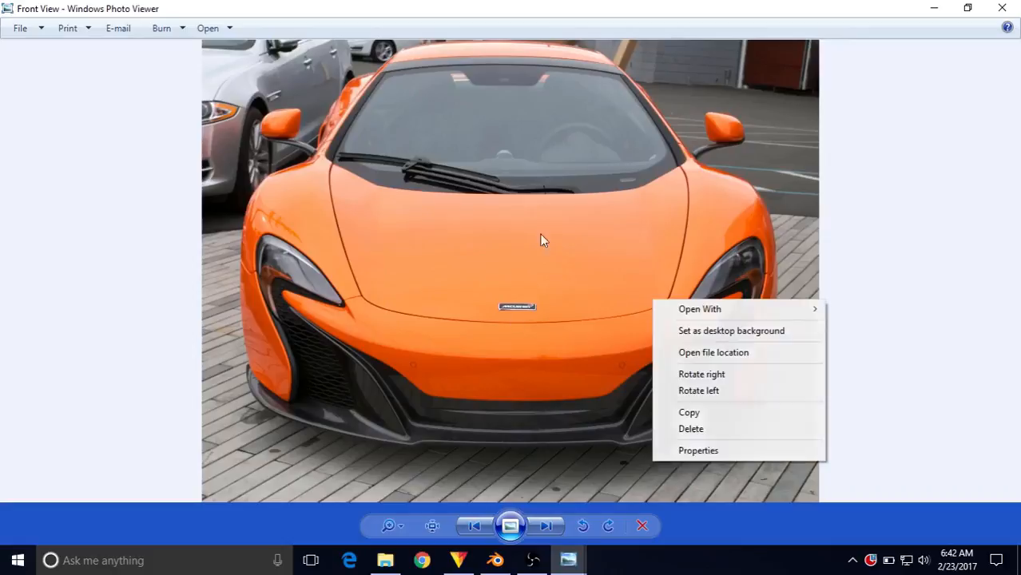
click(518, 430)
mouse_move(568, 559)
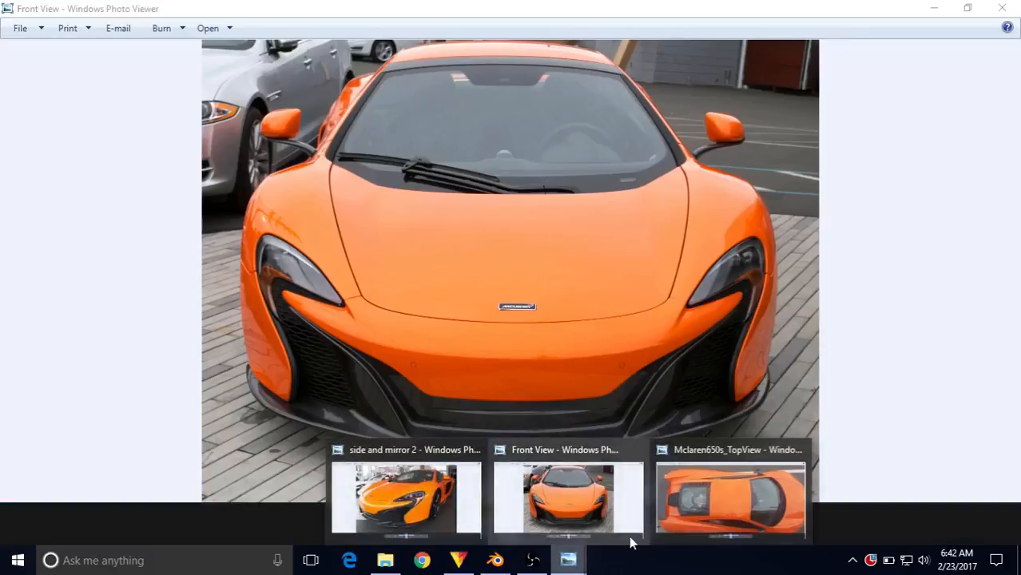
click(725, 506)
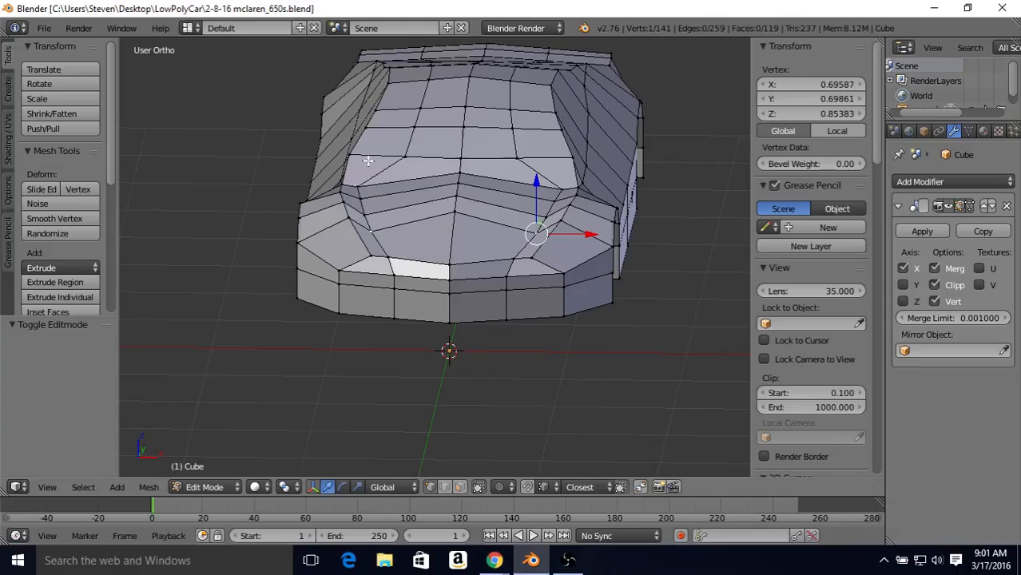
Step: Move the hood's rear corner vertex inward to about X 0.667 and raise it by 0.038 to about Z 1.067
right_click(361, 185)
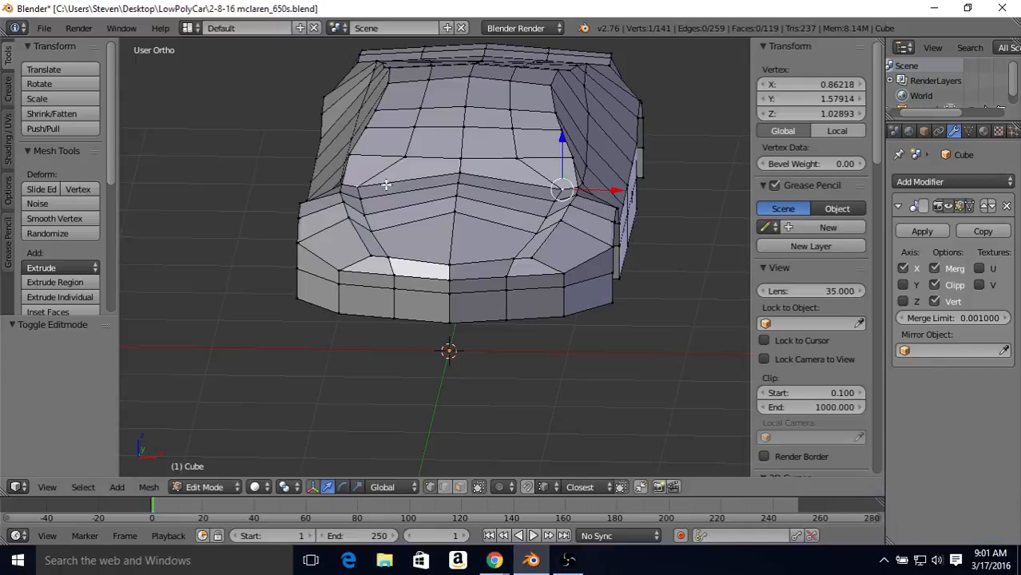
key(1)
key(z)
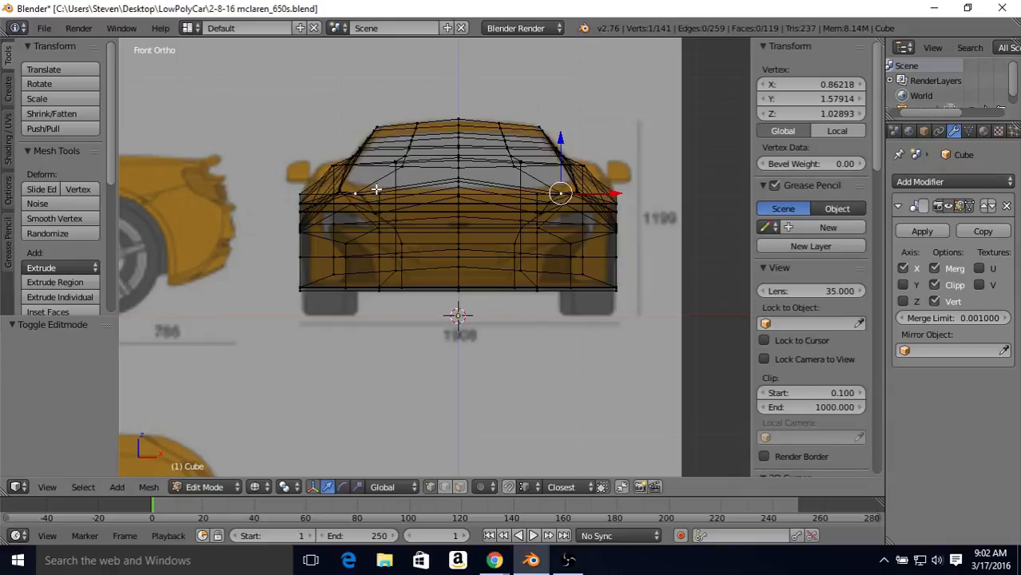
drag(620, 195, 538, 192)
drag(538, 144, 535, 142)
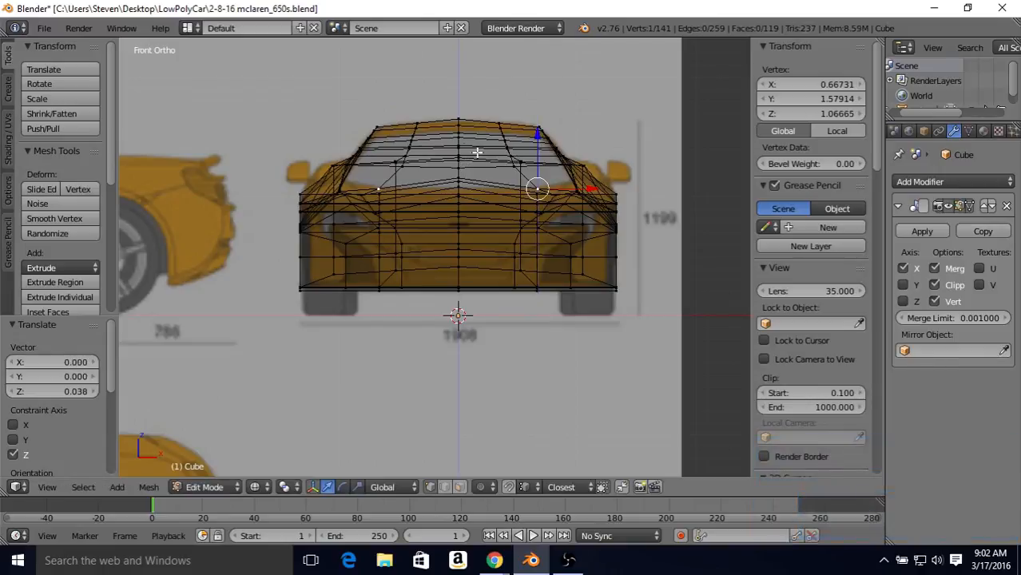
Step: Raise the outer corner vertex at the windscreen base by 0.088 to about Z 1.132
key(z)
mouse_move(407, 148)
middle_down()
mouse_move(397, 200)
mouse_move(449, 164)
middle_up()
right_click(573, 174)
key(KP_1)
key(z)
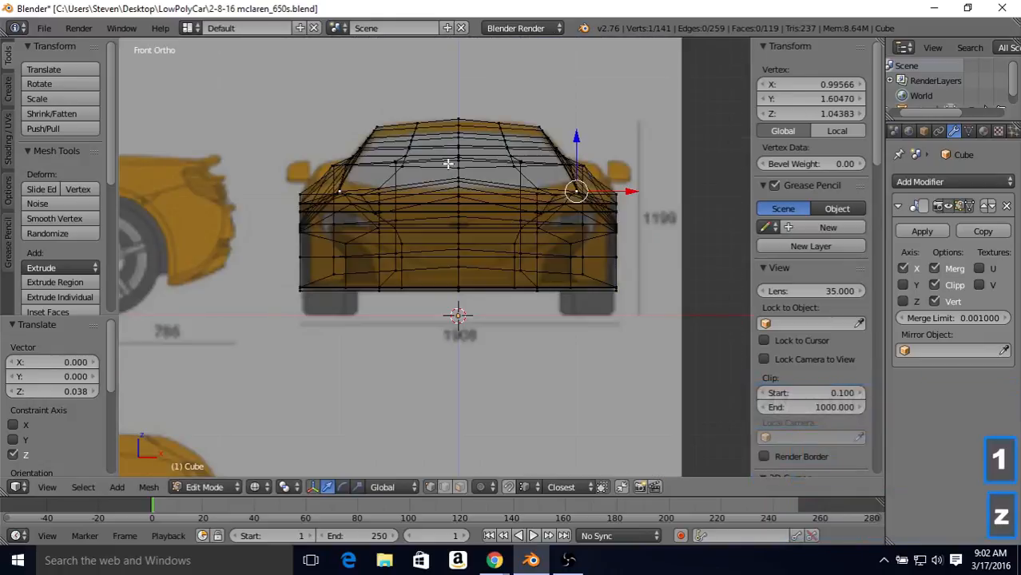
drag(576, 145, 572, 135)
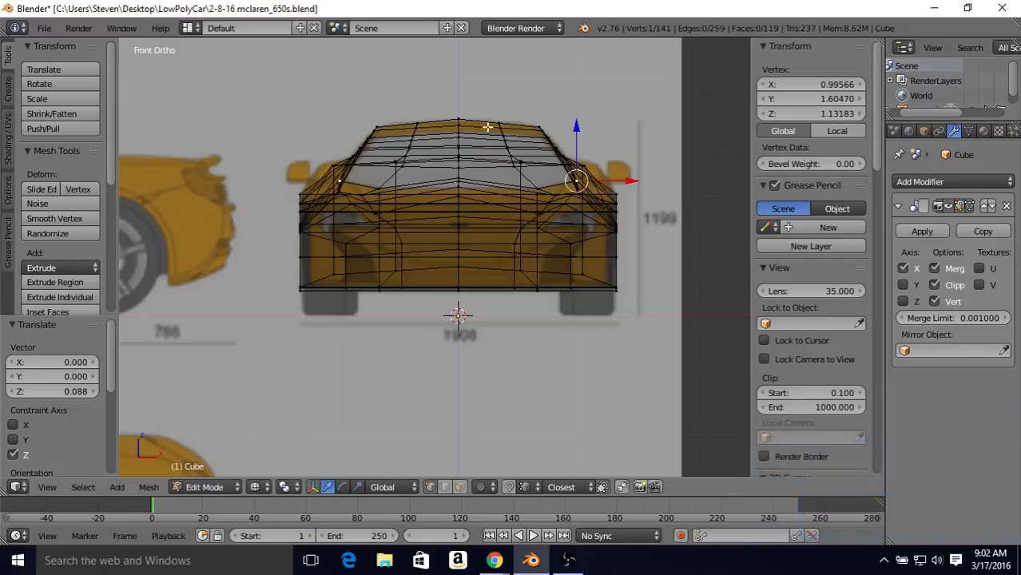
Step: Raise the fender-crease vertex just ahead of the windscreen corner by 0.044 to about Z 1.081
key(z)
mouse_move(431, 125)
middle_down()
mouse_move(478, 151)
mouse_move(545, 150)
mouse_move(498, 159)
mouse_move(565, 166)
mouse_move(448, 155)
mouse_move(359, 167)
mouse_move(401, 145)
mouse_move(589, 145)
middle_up()
right_click(353, 182)
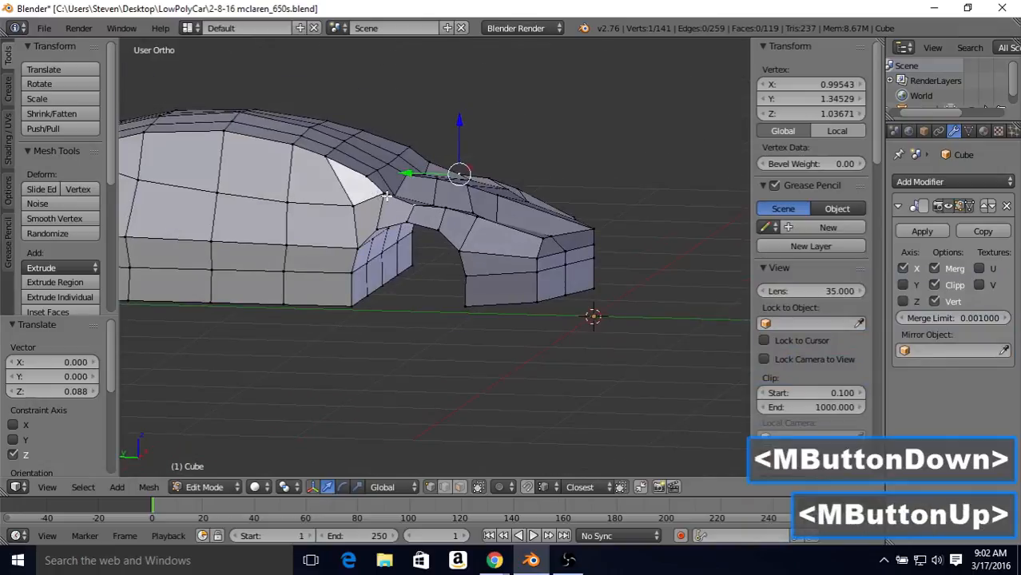
drag(459, 124, 459, 116)
click(459, 118)
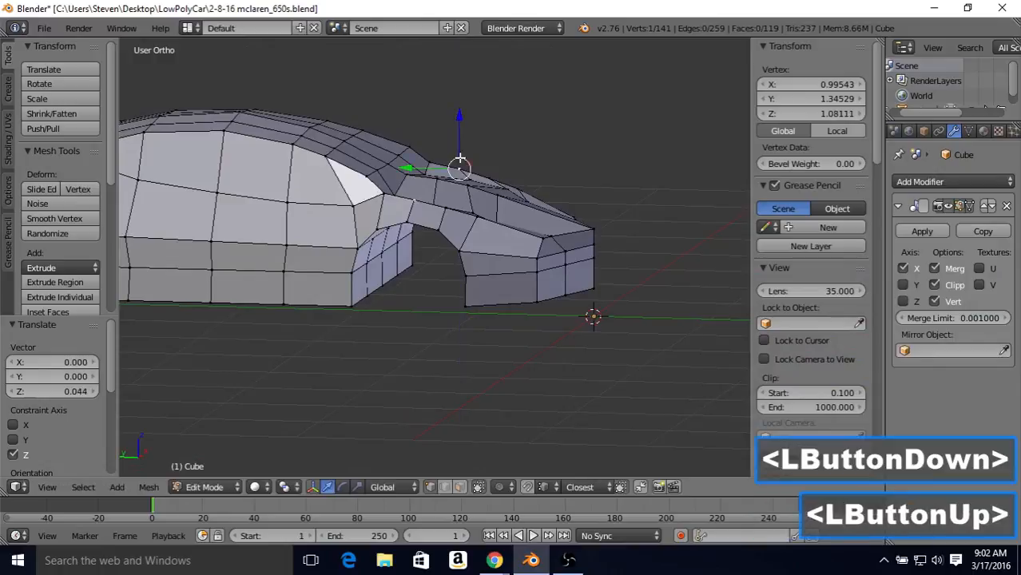
Step: Select three consecutive vertices along the hood's side edge and move them inward by 0.100
middle_drag(472, 144, 472, 183)
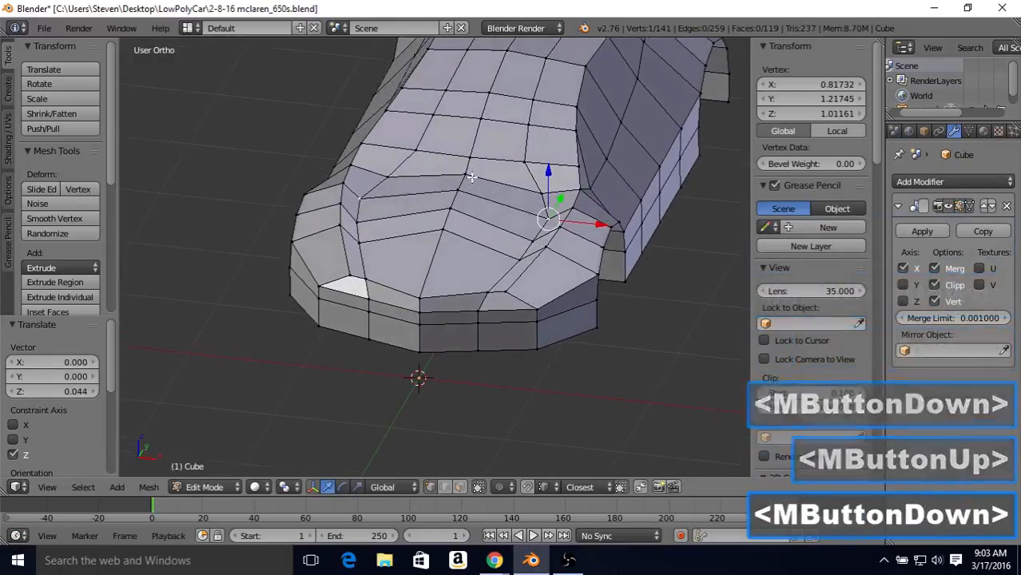
shift+right_click(365, 218)
shift+right_click(366, 238)
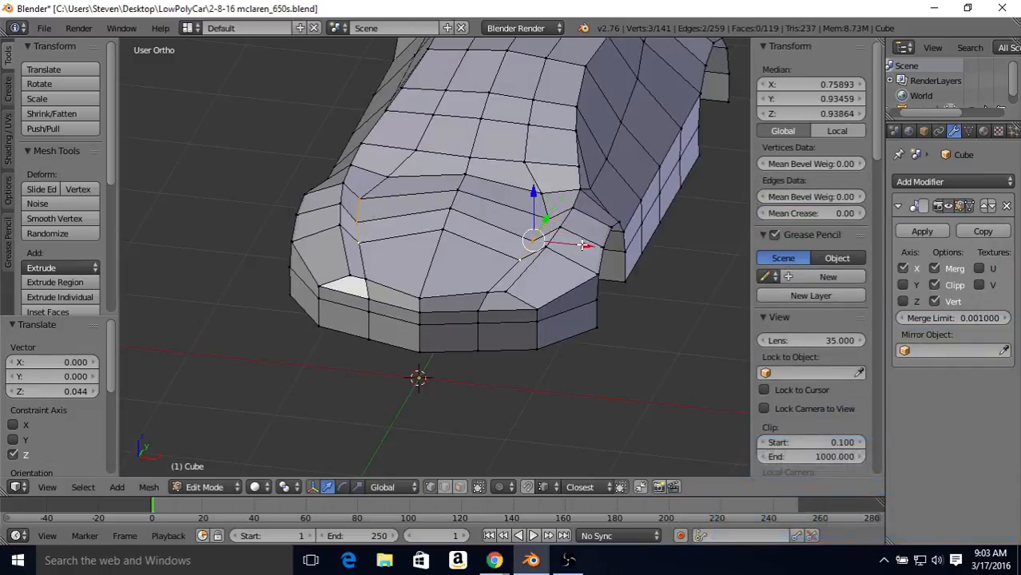
drag(584, 246, 571, 241)
middle_drag(570, 240, 489, 219)
Step: Move the rear one of the three hood-edge vertices inward by 0.025 to about X 0.692, and the front one outward by 0.031
right_click(516, 217)
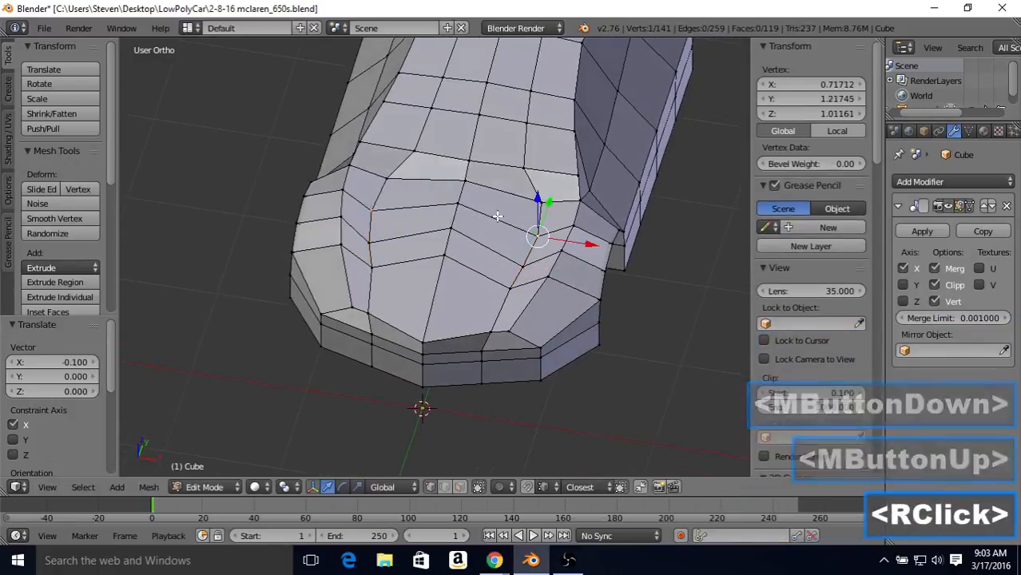
middle_drag(384, 214, 407, 208)
drag(600, 219, 596, 218)
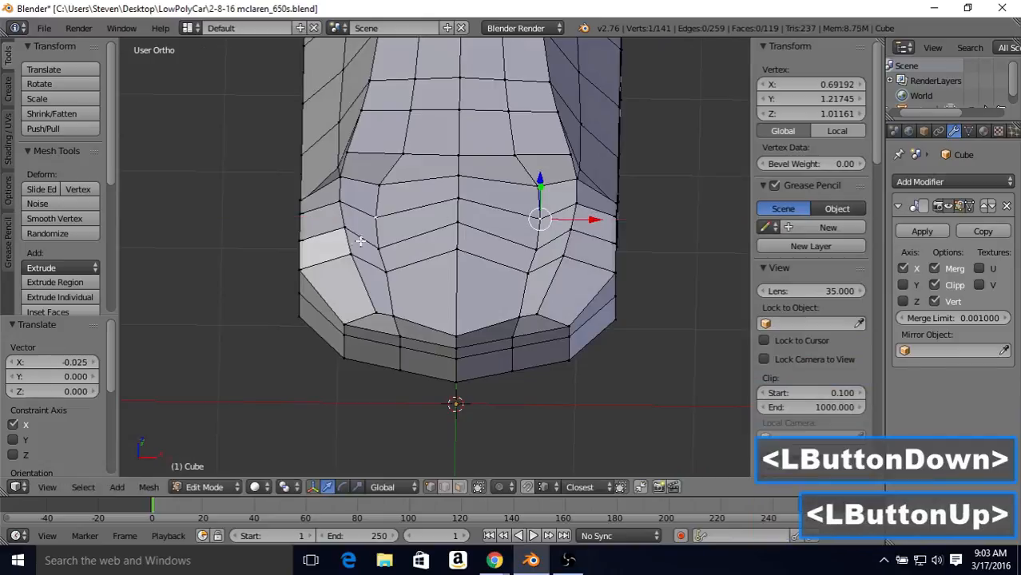
right_click(528, 274)
drag(599, 275, 588, 275)
middle_drag(588, 275, 377, 209)
Step: Move the middle hood-edge vertex backward by 0.049 to about Y 0.937
right_click(452, 227)
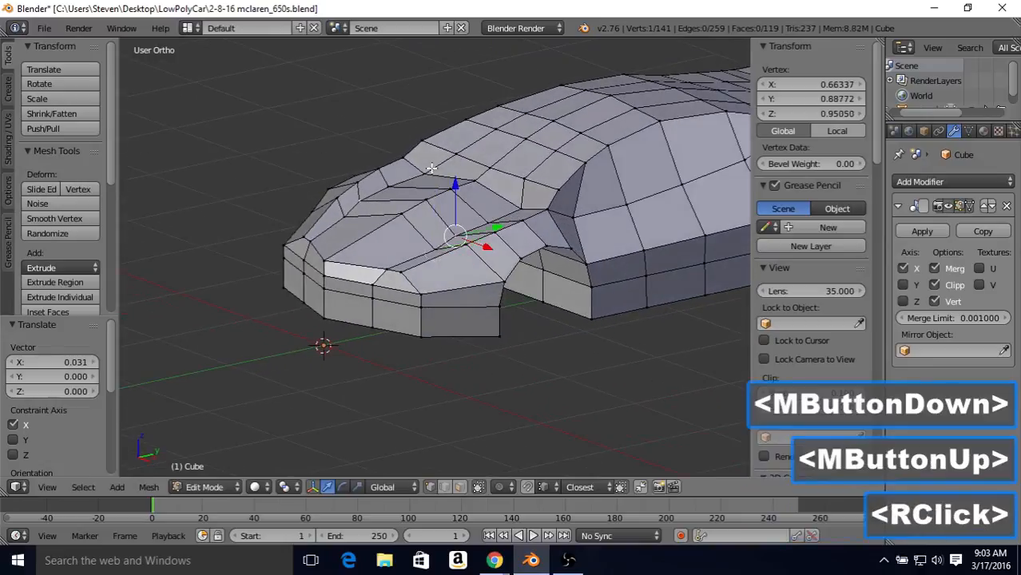
mouse_move(453, 227)
middle_down()
mouse_move(380, 192)
mouse_move(447, 216)
middle_up()
middle_drag(448, 216, 579, 206)
drag(529, 195, 527, 191)
middle_drag(526, 192, 386, 273)
middle_click(408, 198)
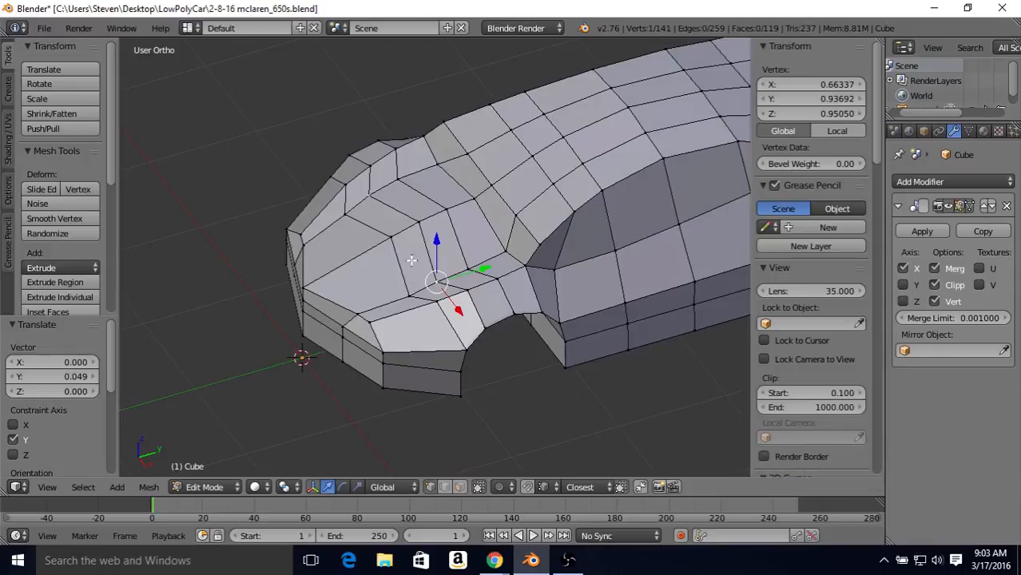
Step: Add one centred loop cut across the hood's front section and fenders, and check it from both sides
middle_drag(562, 216, 406, 209)
key(ctrl+r)
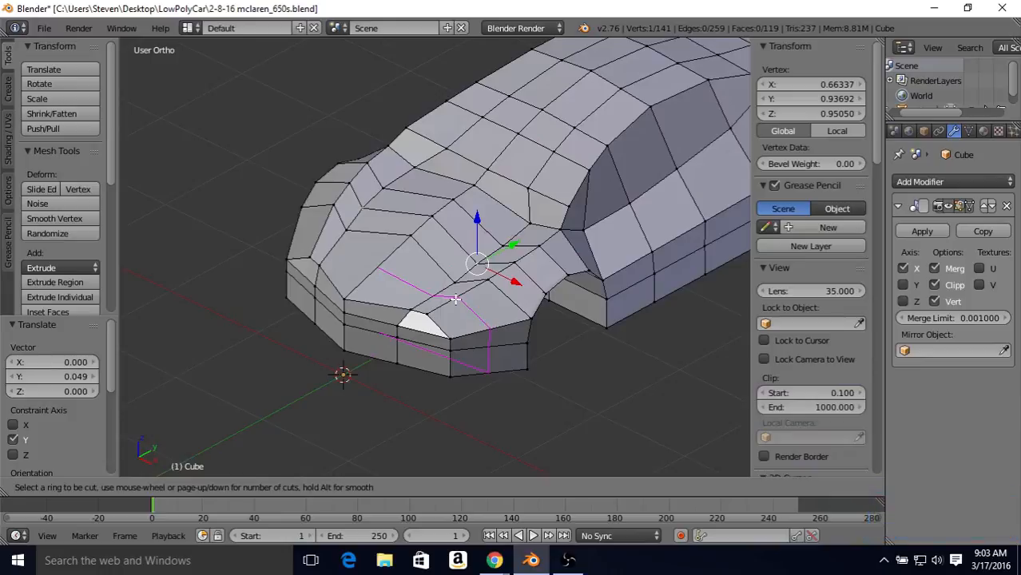
click(402, 282)
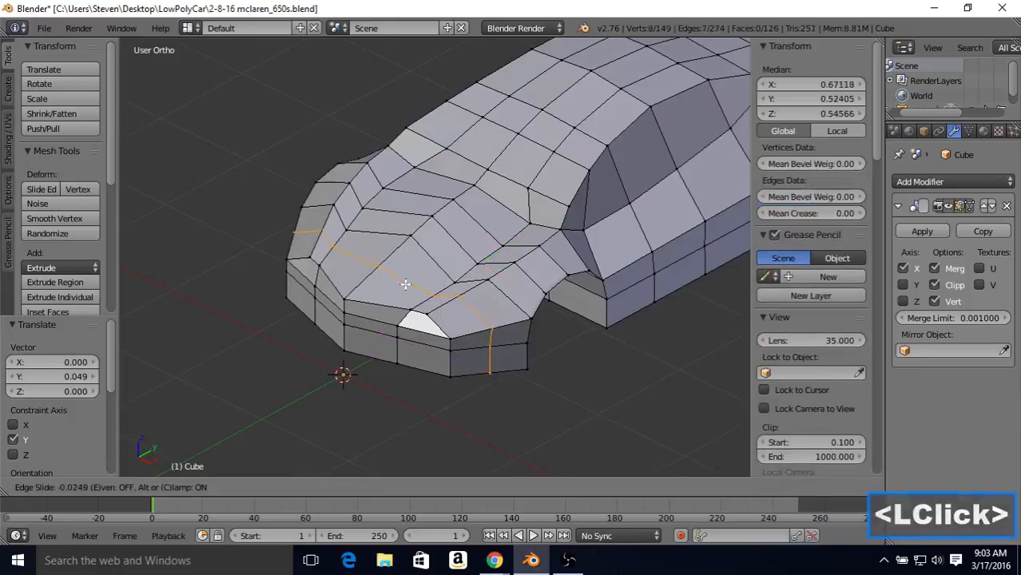
right_click(390, 296)
middle_drag(377, 255, 418, 251)
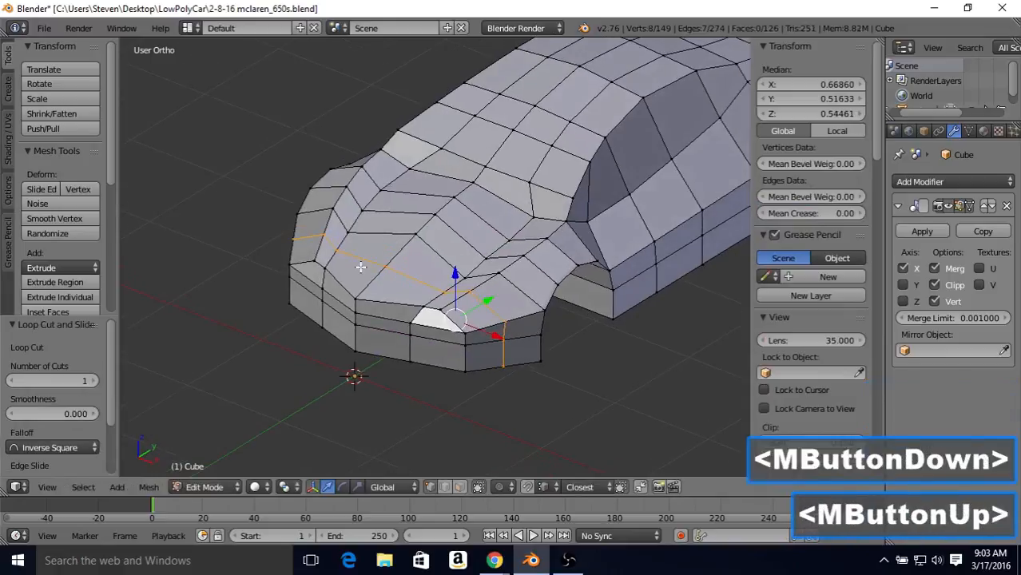
mouse_move(491, 254)
middle_down()
mouse_move(516, 189)
mouse_move(507, 244)
middle_up()
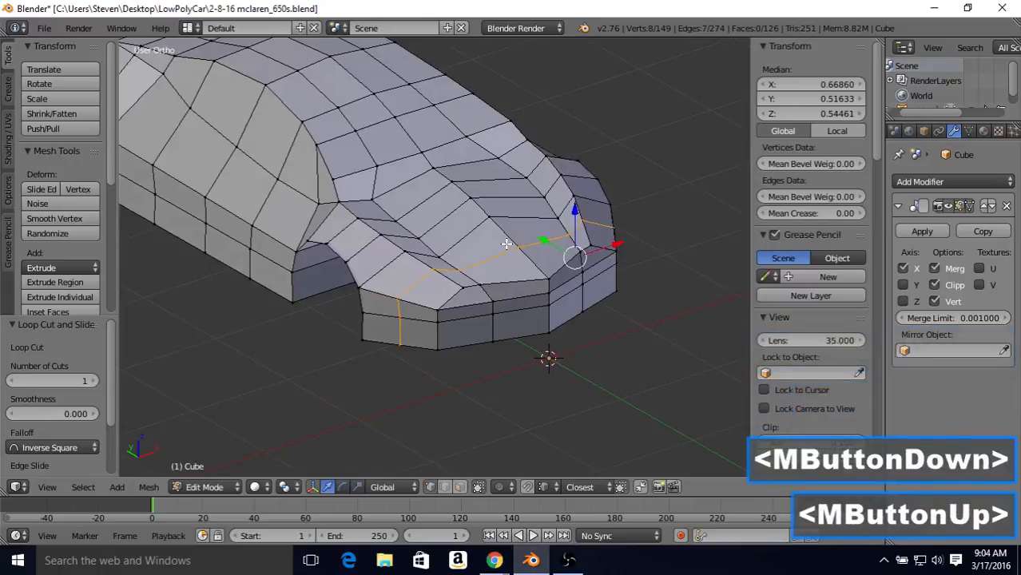
middle_drag(502, 299, 407, 310)
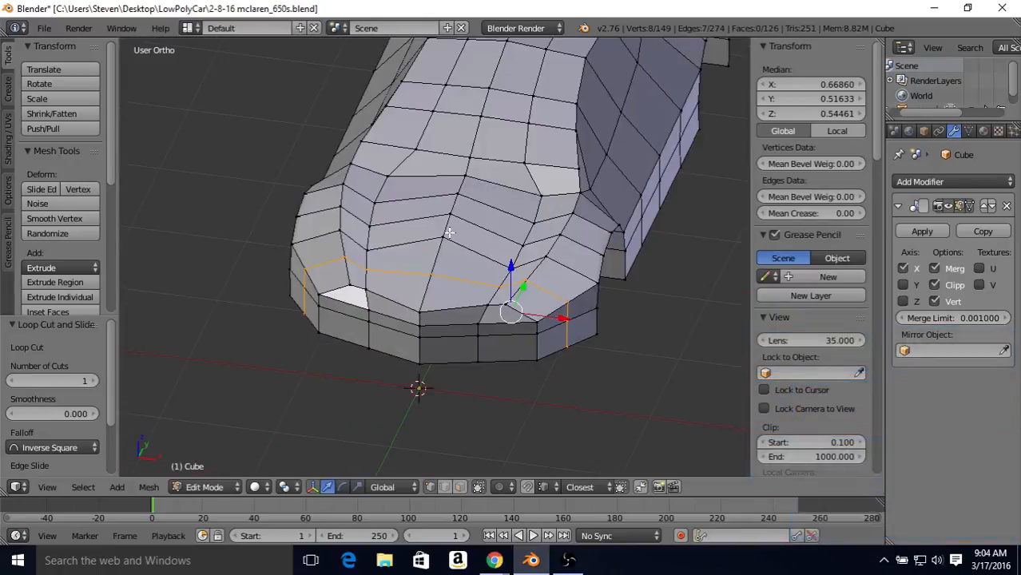
Step: Select the four consecutive hood centreline vertices up to the windscreen base and lower them by 0.094 against the front blueprint
right_click(446, 235)
shift+right_click(464, 211)
shift+right_click(484, 197)
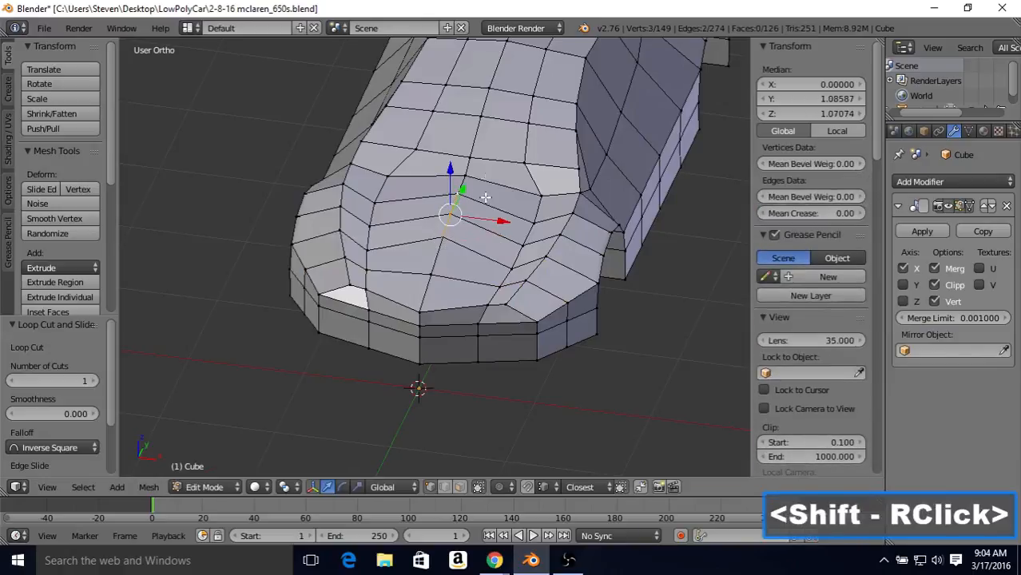
middle_drag(486, 196, 482, 181)
shift+right_click(502, 156)
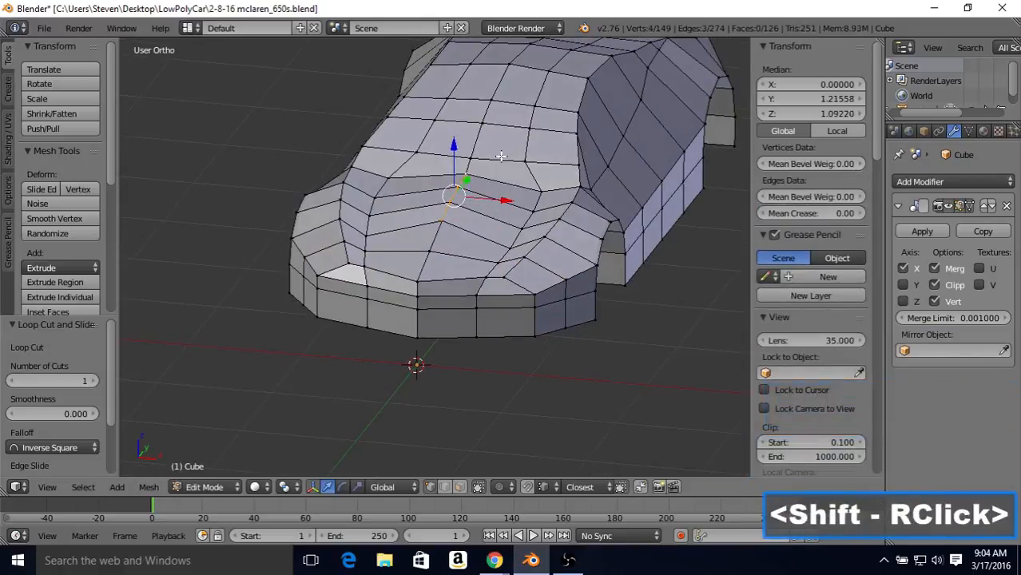
key(1)
key(z)
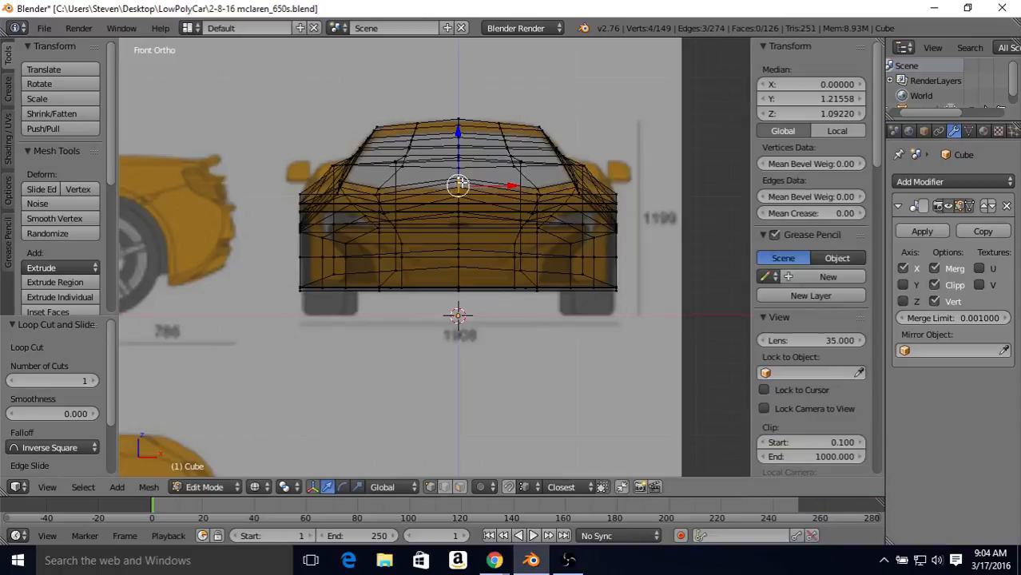
drag(459, 137, 458, 144)
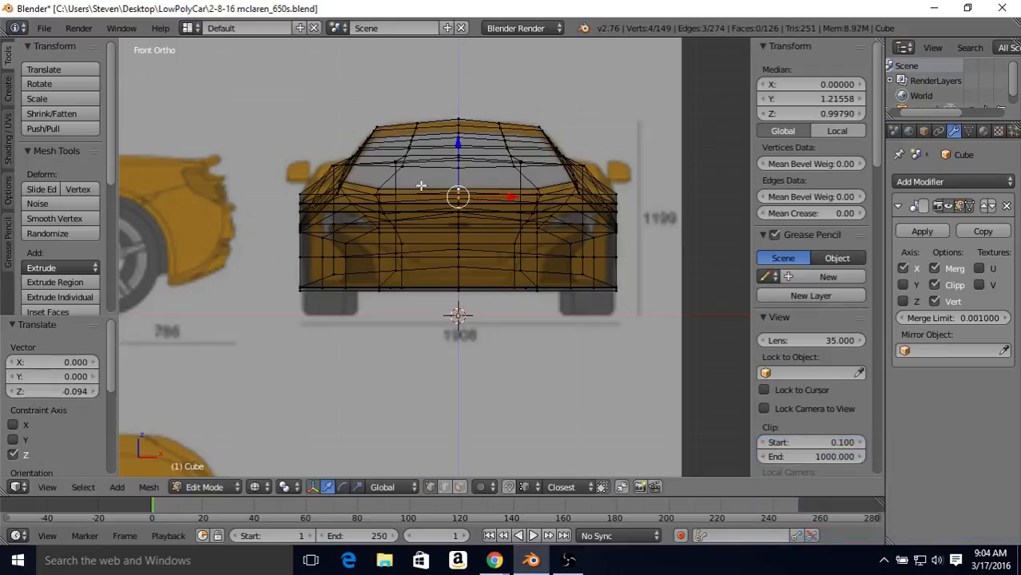
key(z)
Step: Lower the foremost hood centreline vertex, just behind the nose edge, by 0.038
mouse_move(438, 146)
middle_down()
mouse_move(399, 180)
mouse_move(358, 176)
middle_up()
right_click(327, 220)
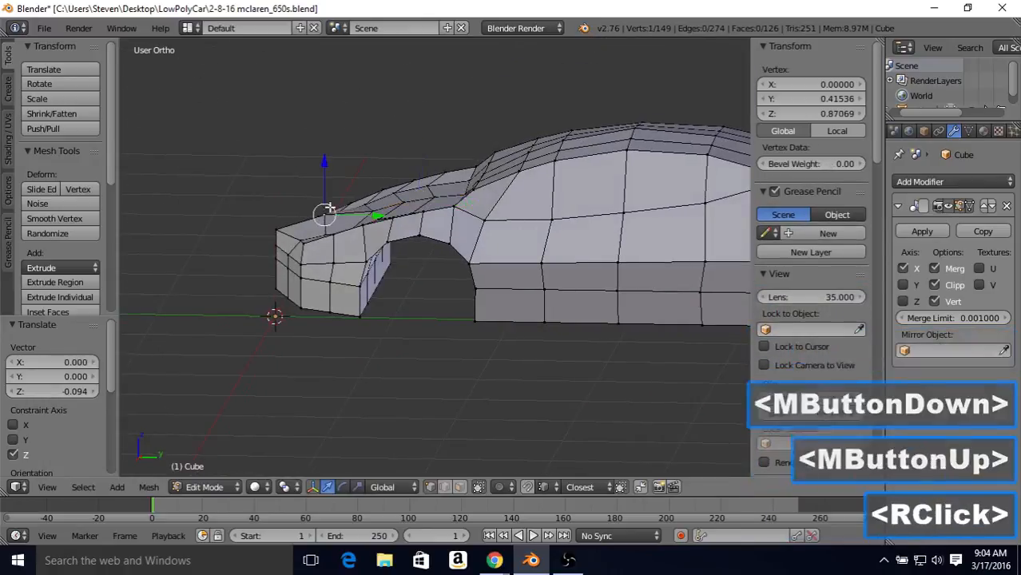
middle_drag(328, 220, 467, 143)
drag(371, 165, 377, 171)
Step: Raise the next hood centreline vertex back by 0.019 to about Z 0.928 and check the profile from both sides
right_click(408, 209)
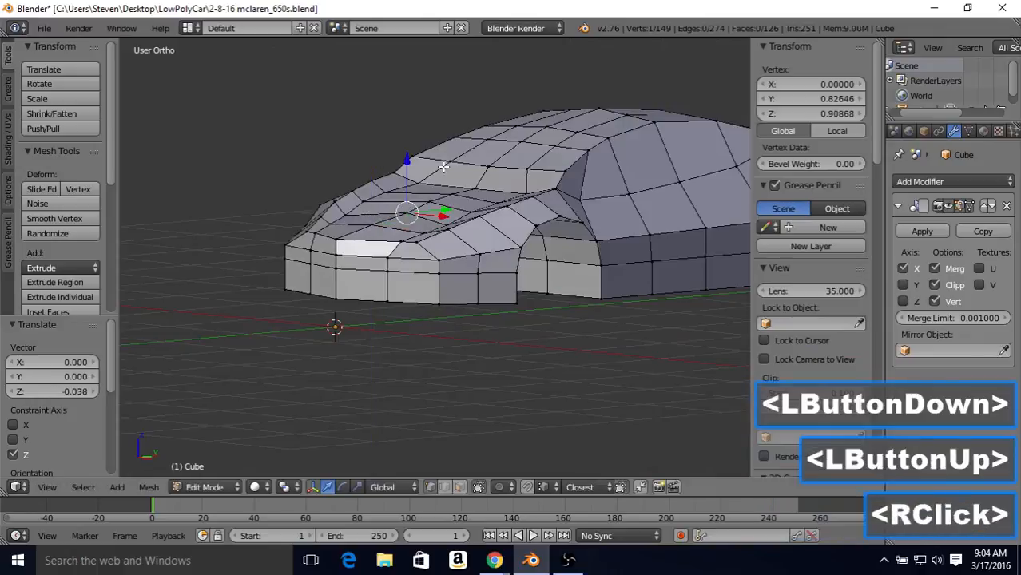
middle_drag(406, 211, 389, 170)
drag(384, 166, 386, 167)
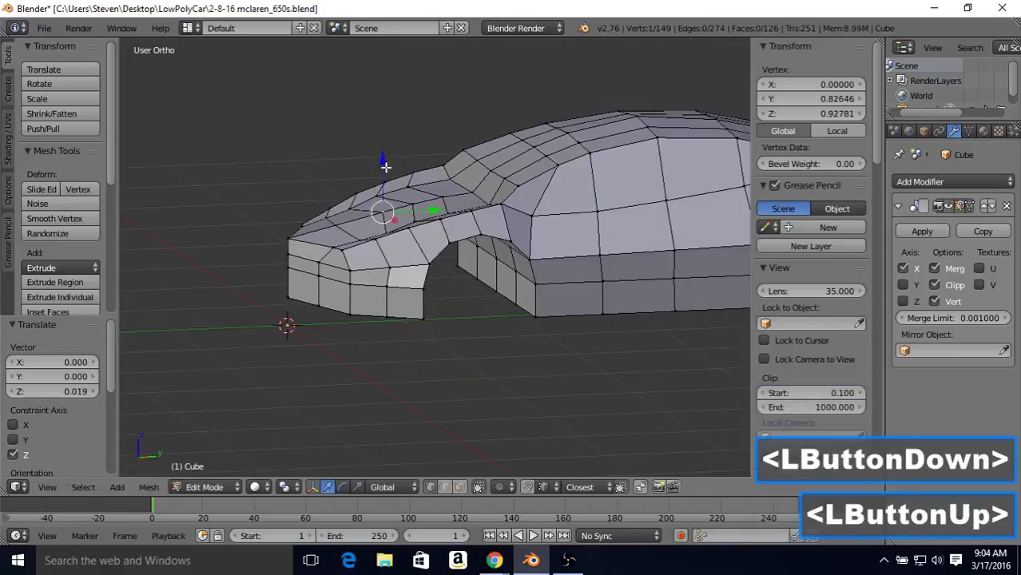
middle_drag(386, 167, 638, 204)
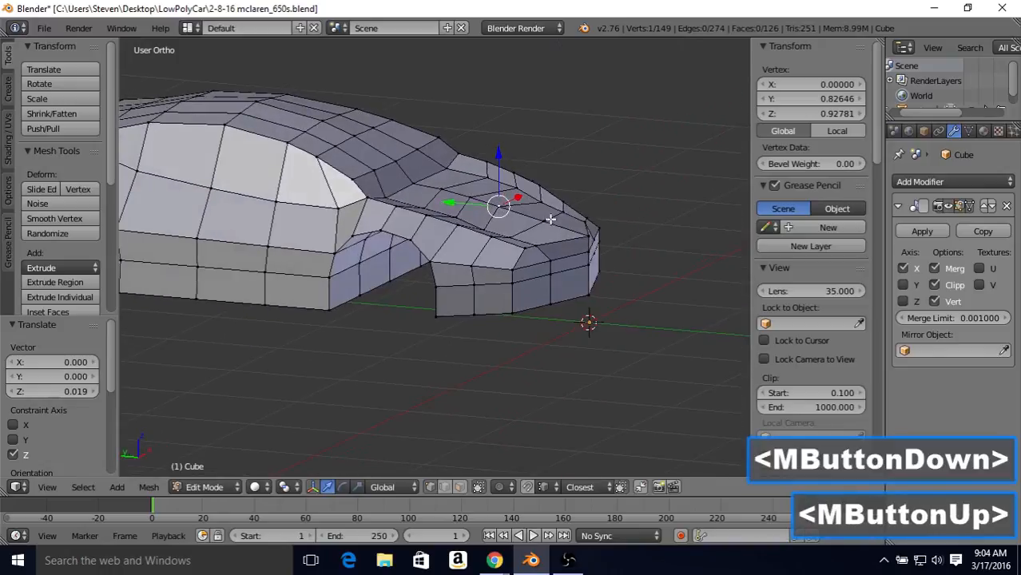
middle_drag(550, 221, 447, 170)
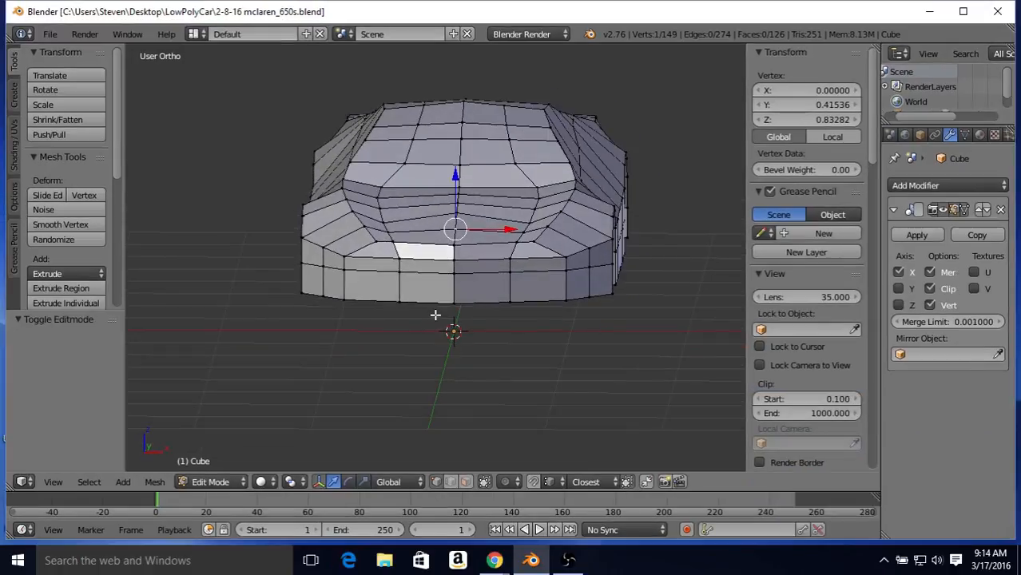
Step: Move the windscreen's lower-edge vertices forward to match the top blueprint, with the centre one a further 0.115 to about Y 1.381
right_click(384, 186)
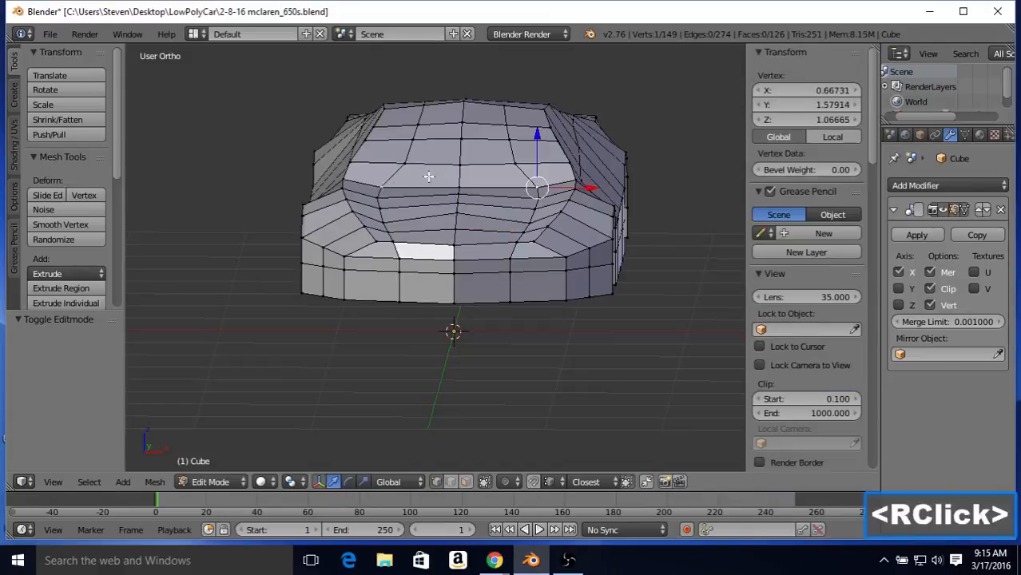
shift+right_click(462, 184)
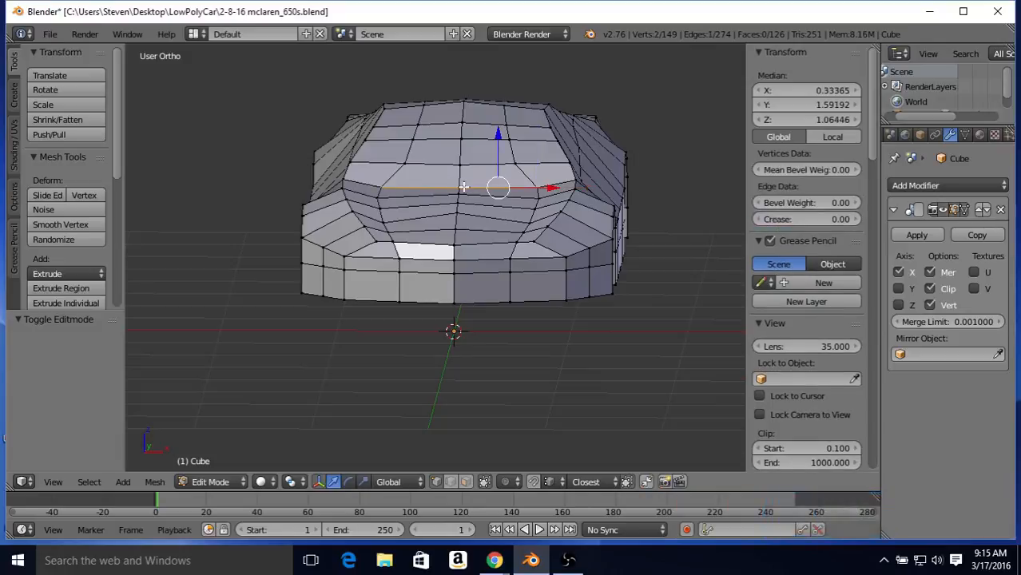
key(KP_7)
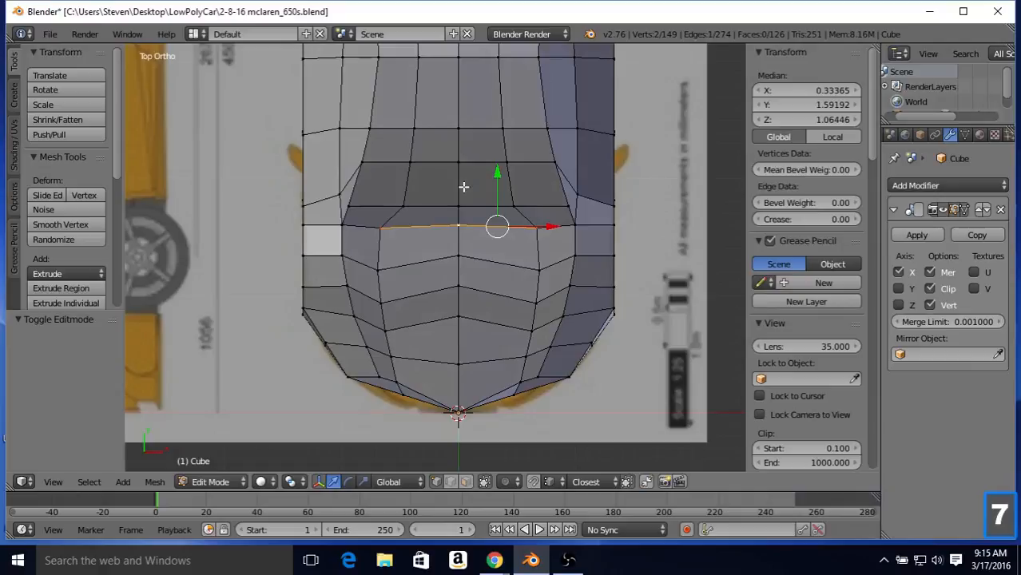
key(z)
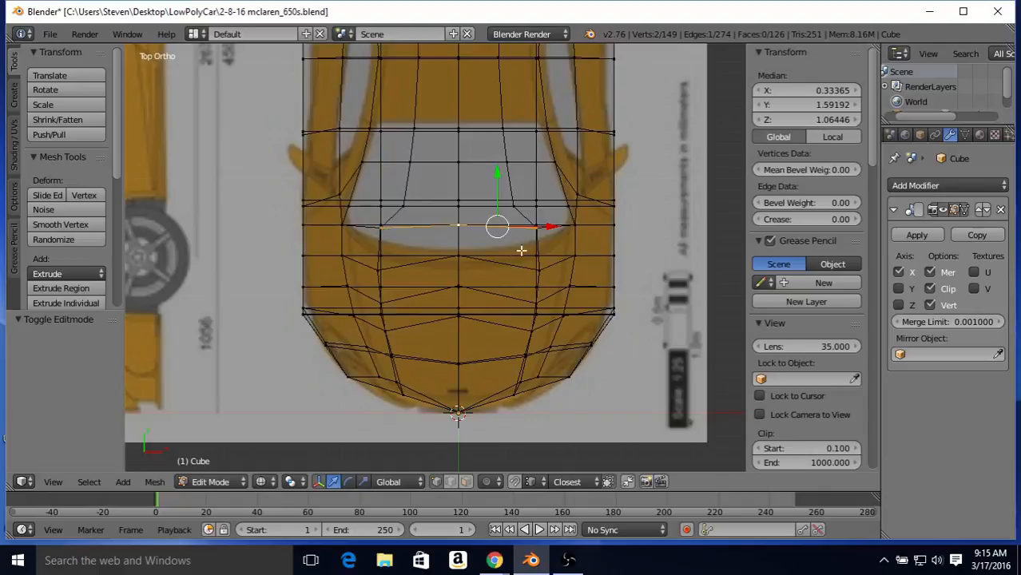
drag(495, 170, 460, 204)
right_click(458, 236)
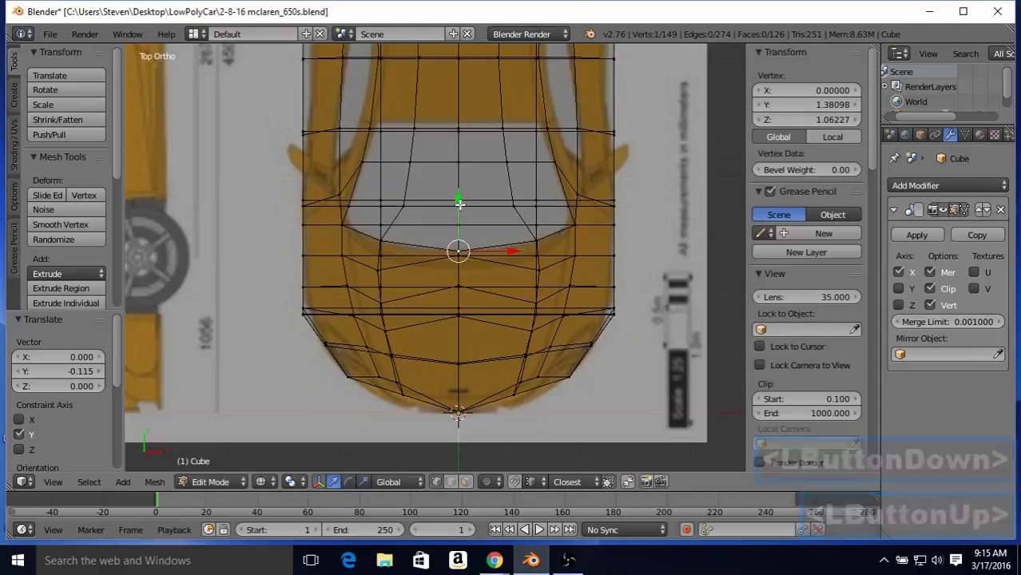
key(z)
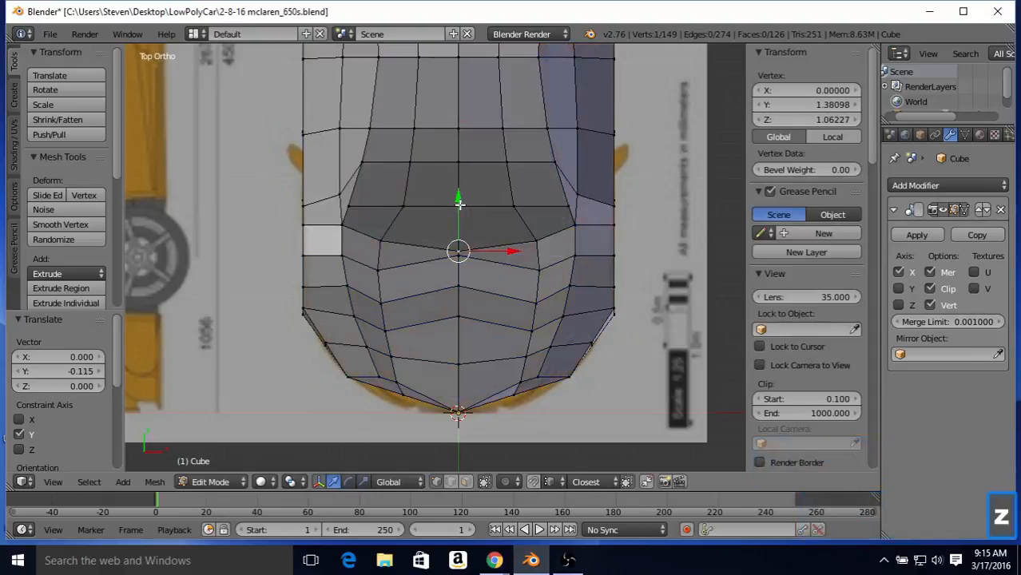
Step: Slide the three hood centreline vertices ahead of the windscreen base forward with Vertex Slide at factor 0.501, and check the shaded body
middle_drag(459, 237, 474, 209)
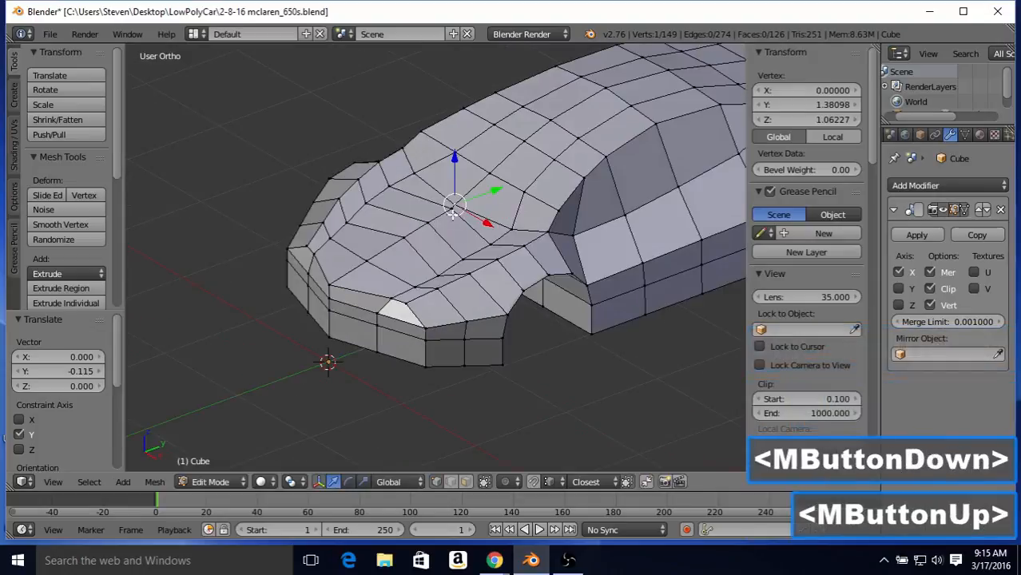
right_click(451, 210)
shift+right_click(431, 222)
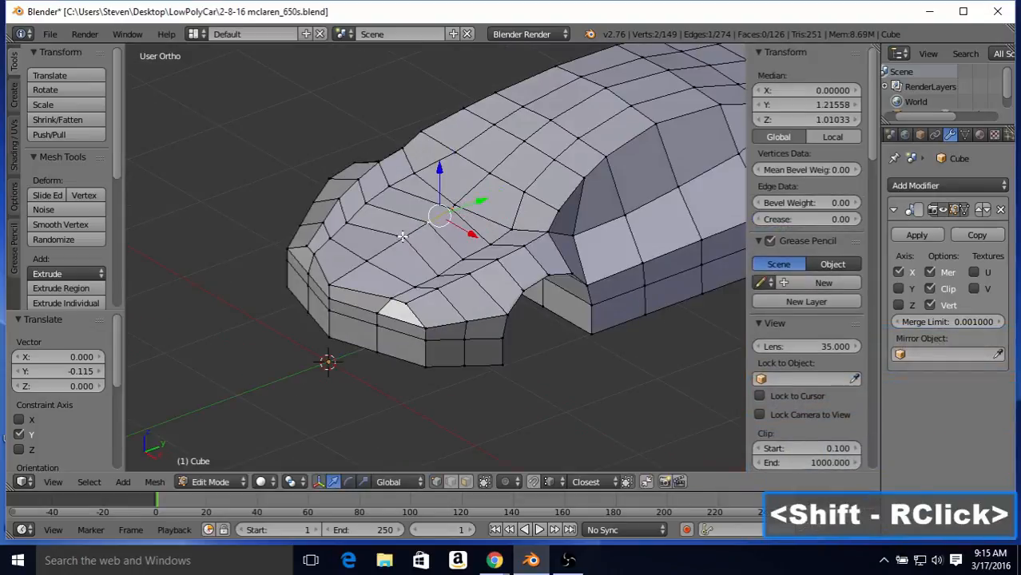
shift+right_click(399, 239)
middle_drag(390, 214, 525, 202)
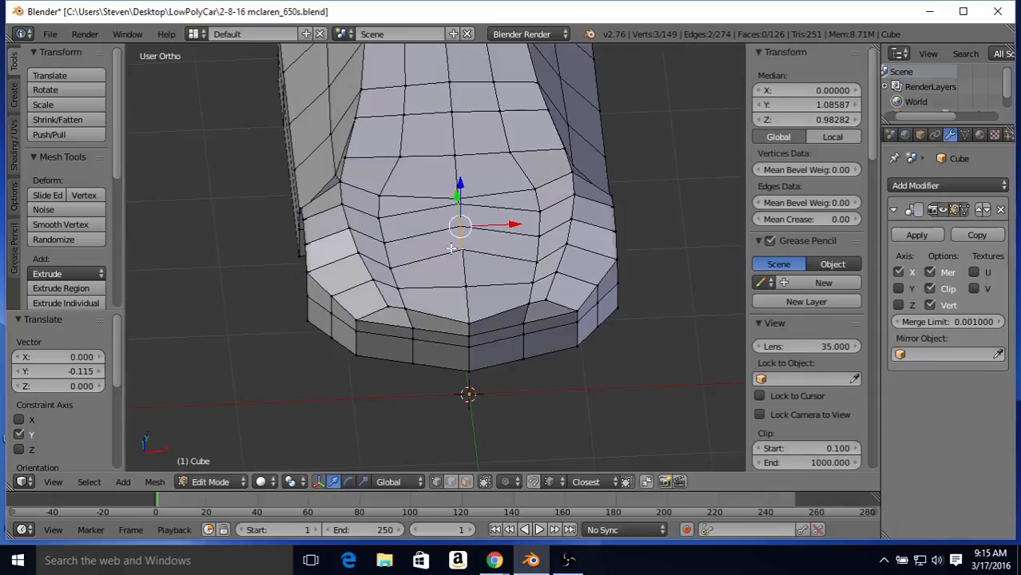
middle_drag(452, 248, 544, 196)
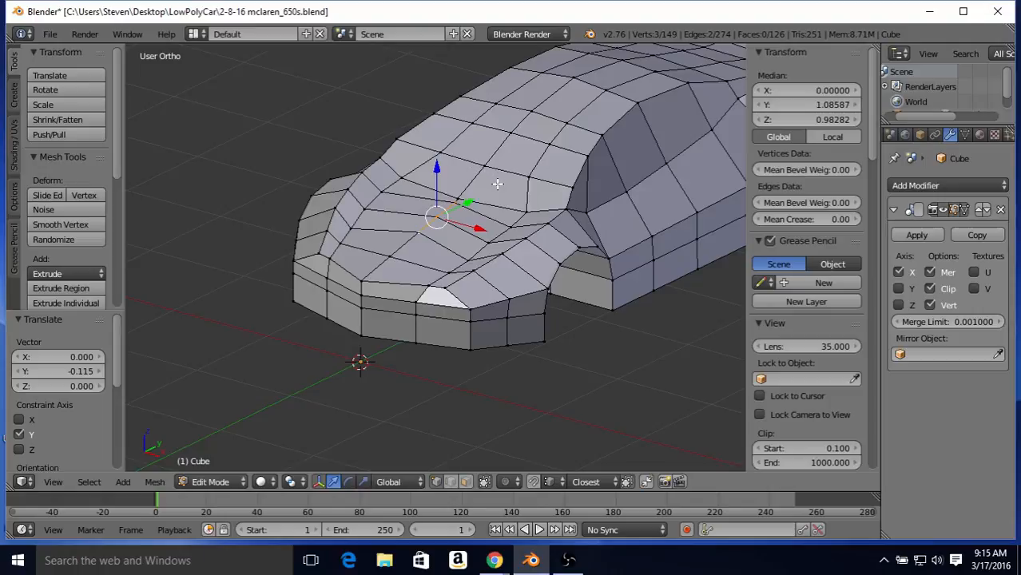
key(shift+v)
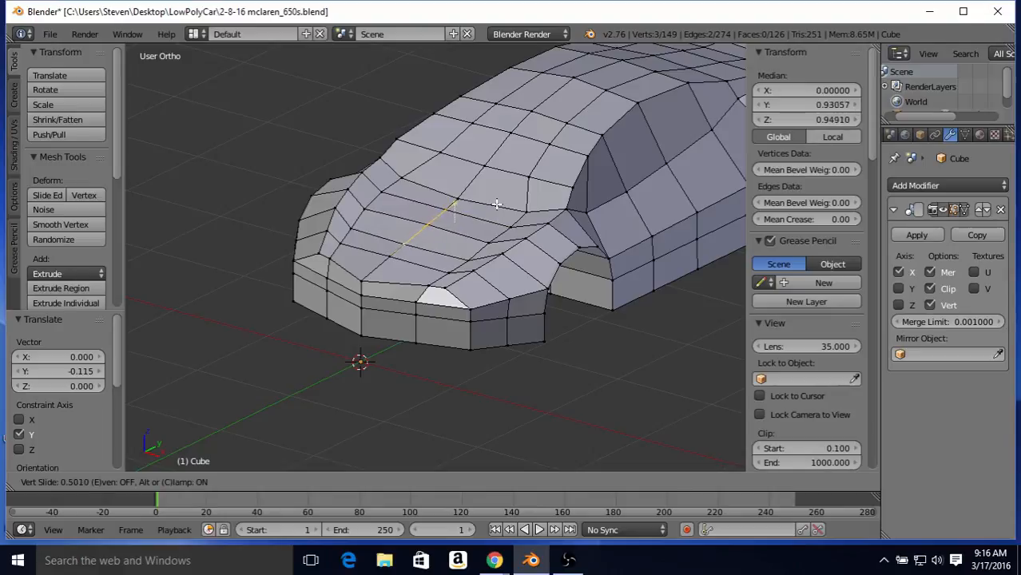
click(497, 205)
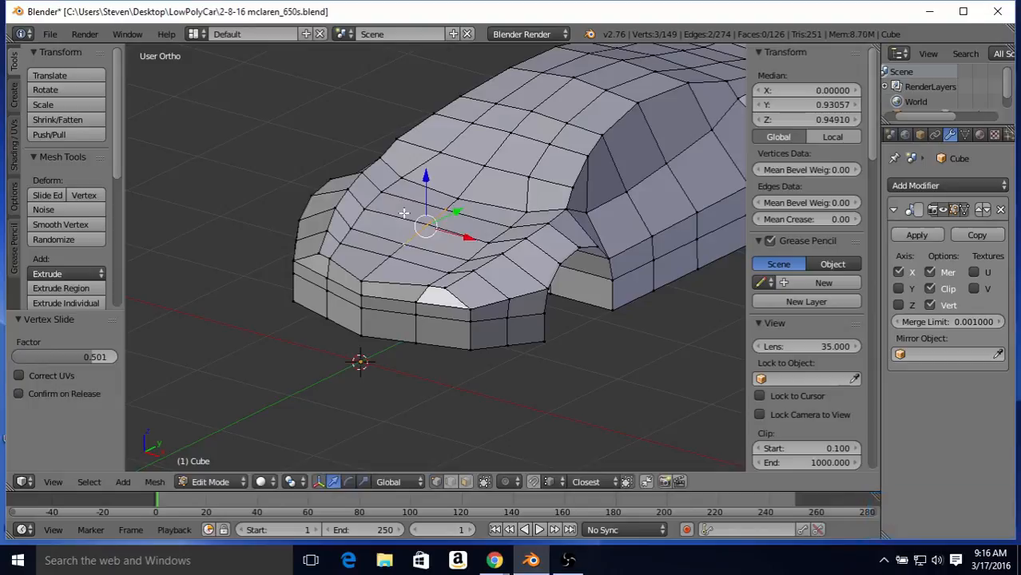
middle_drag(405, 212, 369, 234)
middle_drag(318, 209, 429, 216)
key(Tab)
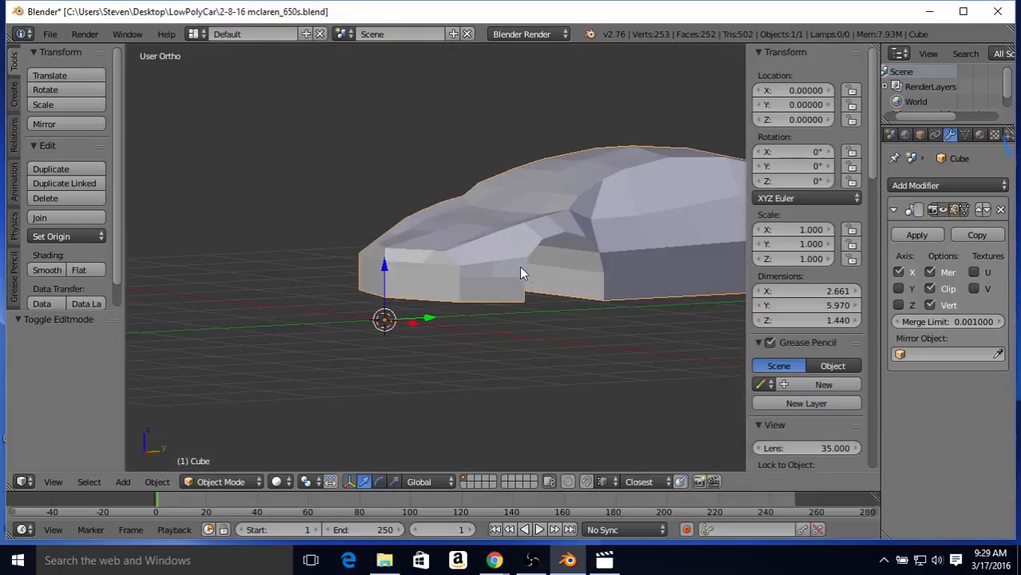
key(Tab)
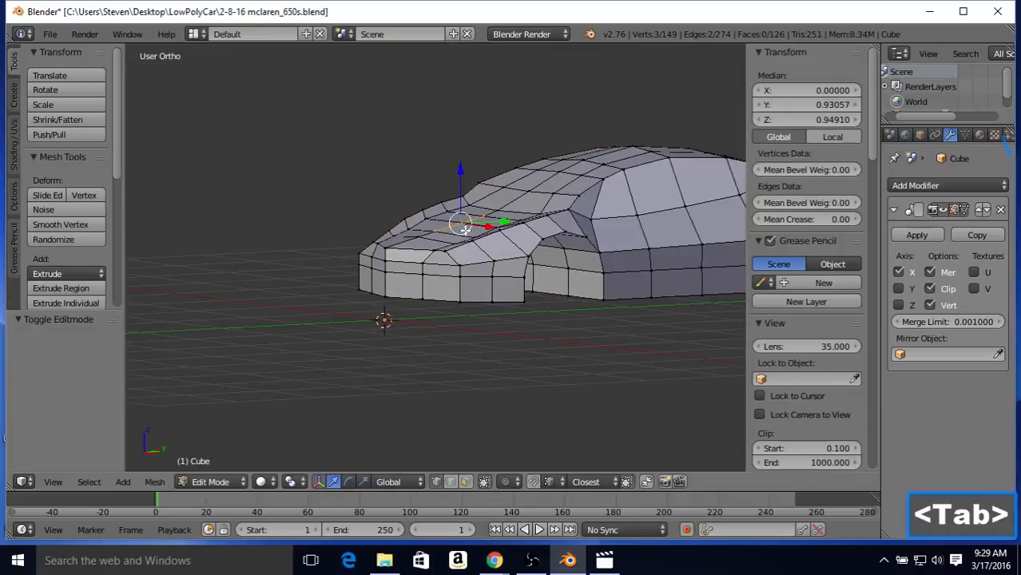
Step: Raise the rear one of the three hood centreline vertices by 0.001 to about Z 1.012
middle_drag(465, 230, 506, 231)
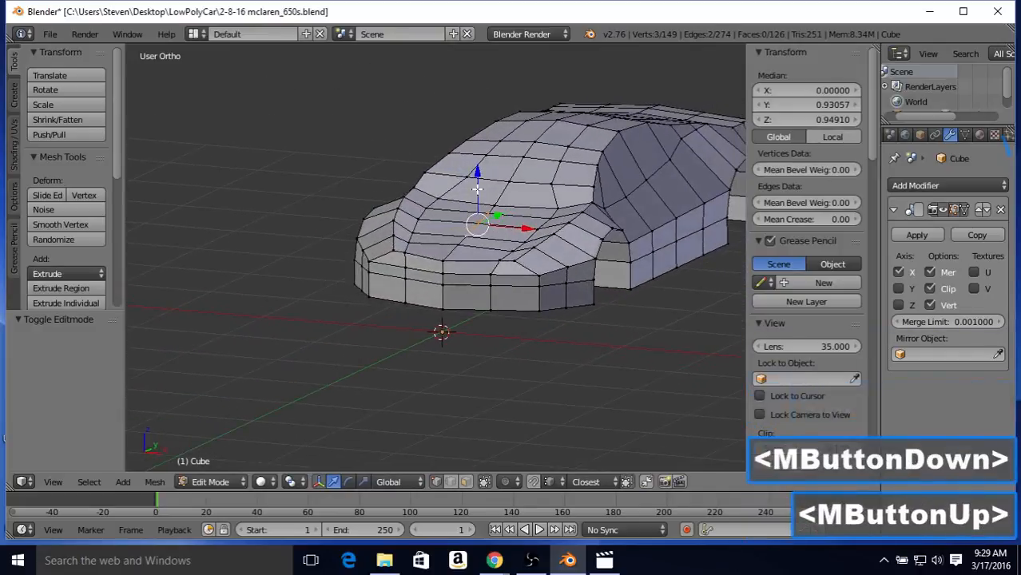
right_click(489, 213)
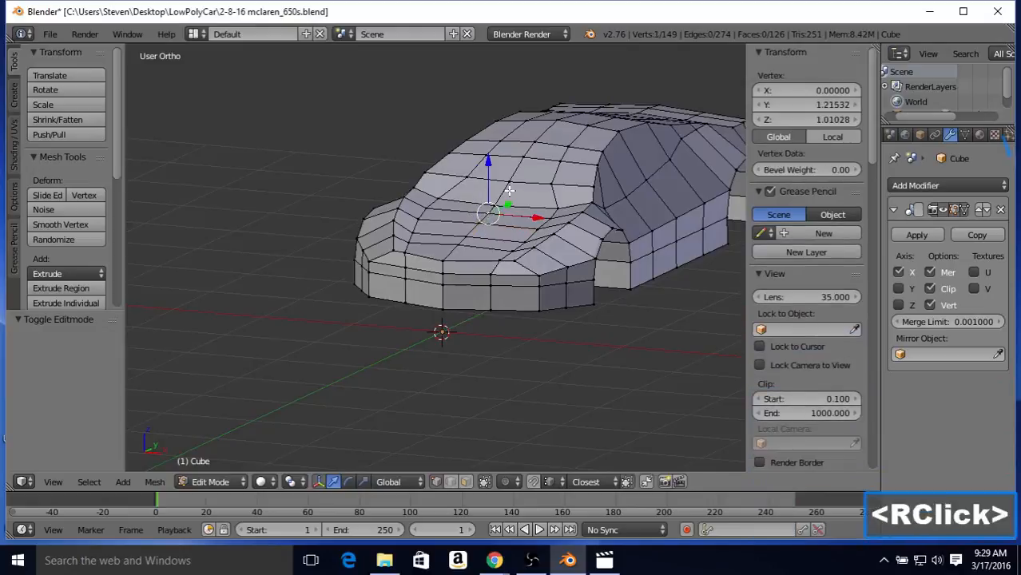
middle_drag(485, 203, 447, 196)
scroll(448, 195, up, 2)
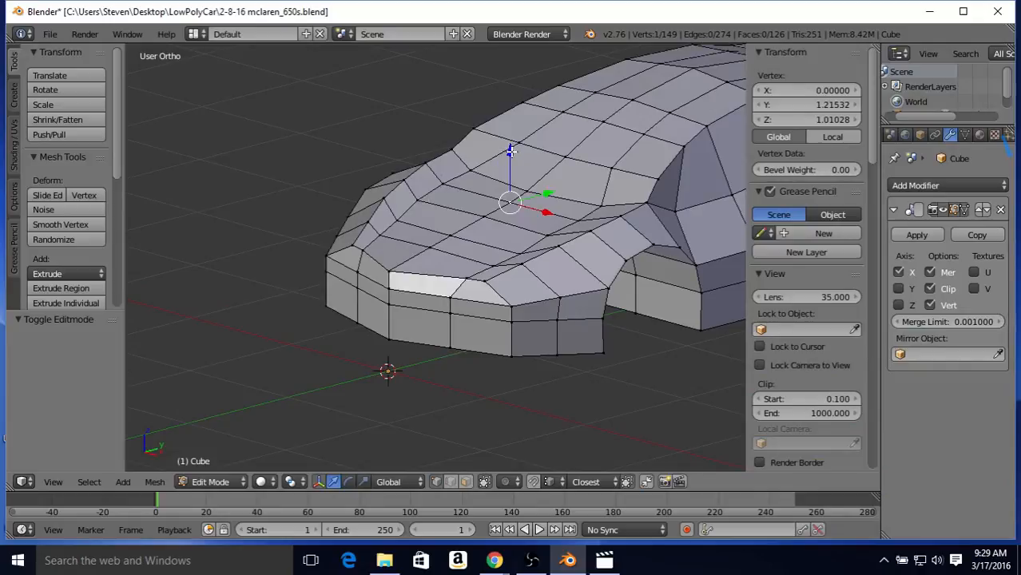
mouse_move(511, 151)
mouse_down()
mouse_move(510, 124)
mouse_move(501, 151)
mouse_up()
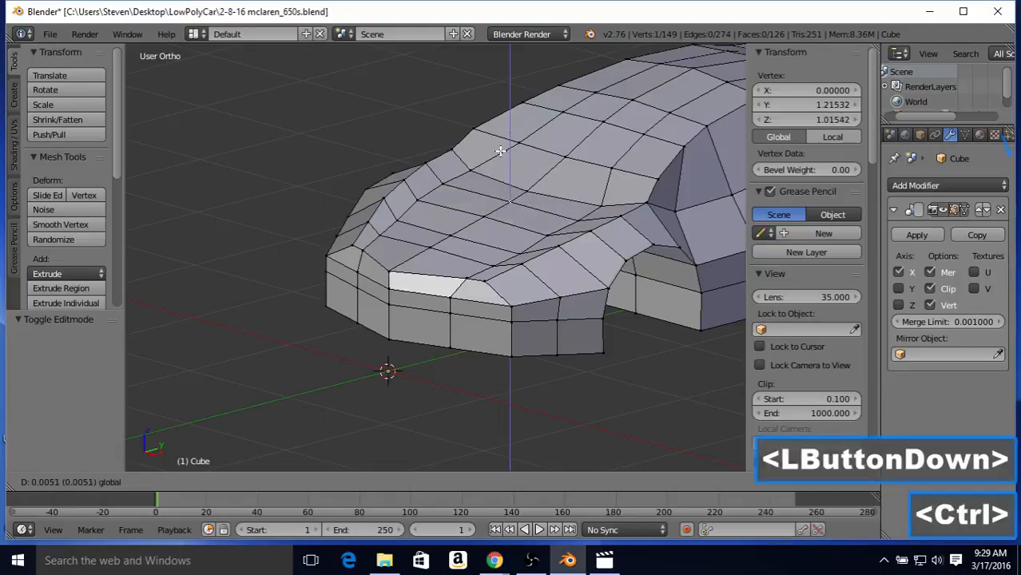
ctrl+drag(453, 184, 441, 183)
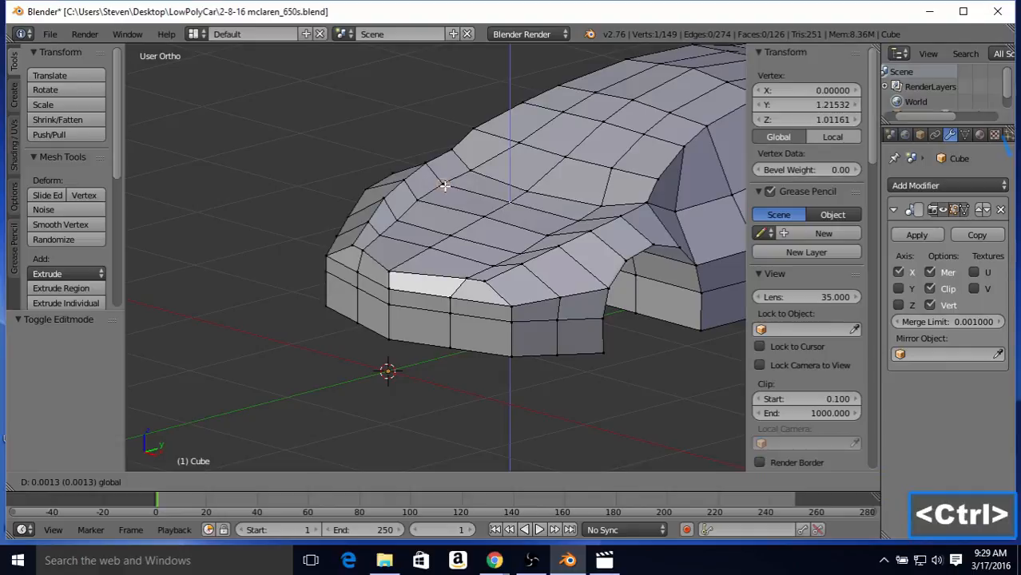
ctrl+click(444, 186)
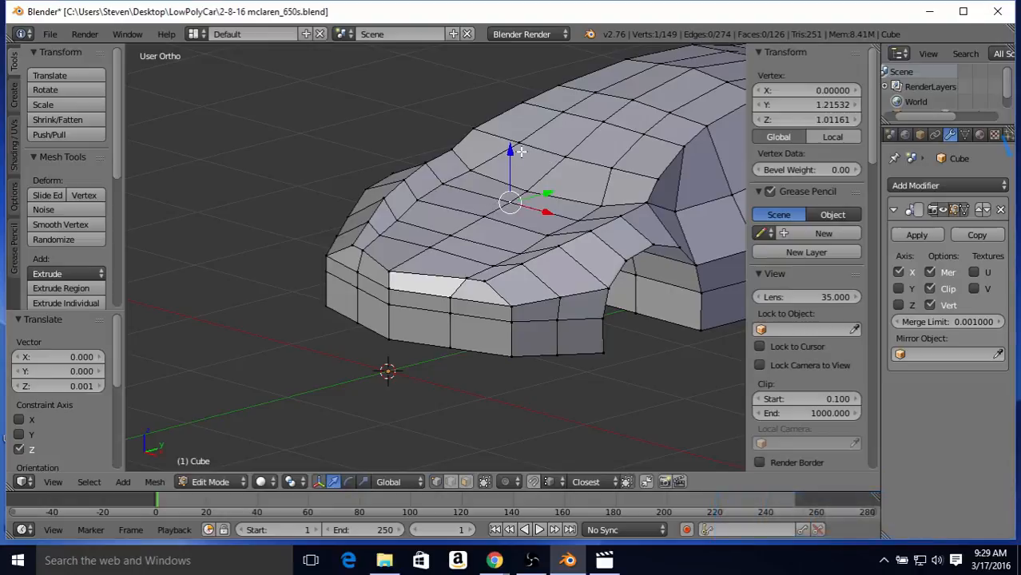
Step: Adjust the middle hood centreline vertex's height, lower the one ahead of it by 0.026 to about Z 0.854, and check the shaded body
right_click(485, 216)
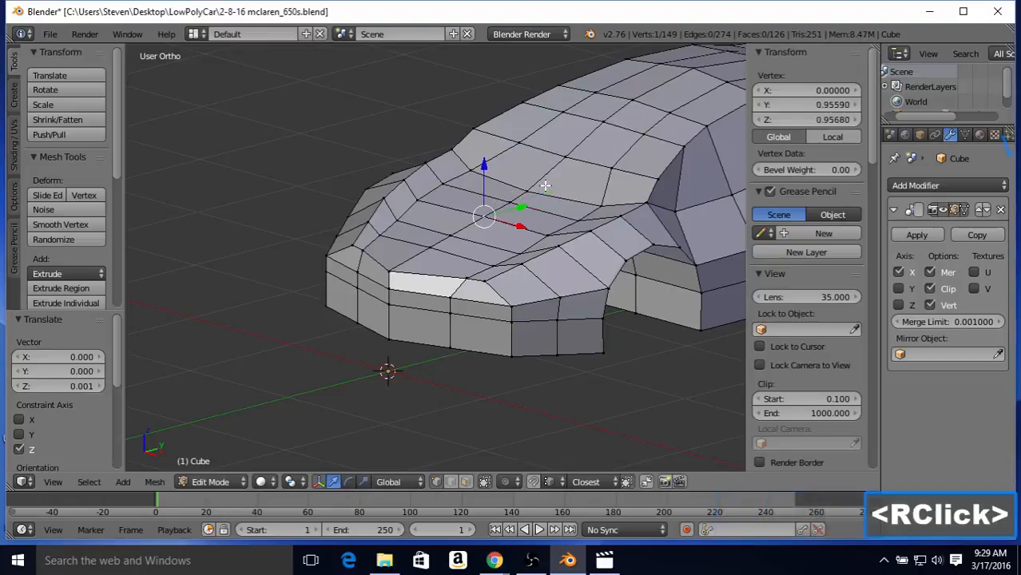
drag(484, 164, 405, 213)
right_click(452, 200)
middle_drag(487, 188, 374, 233)
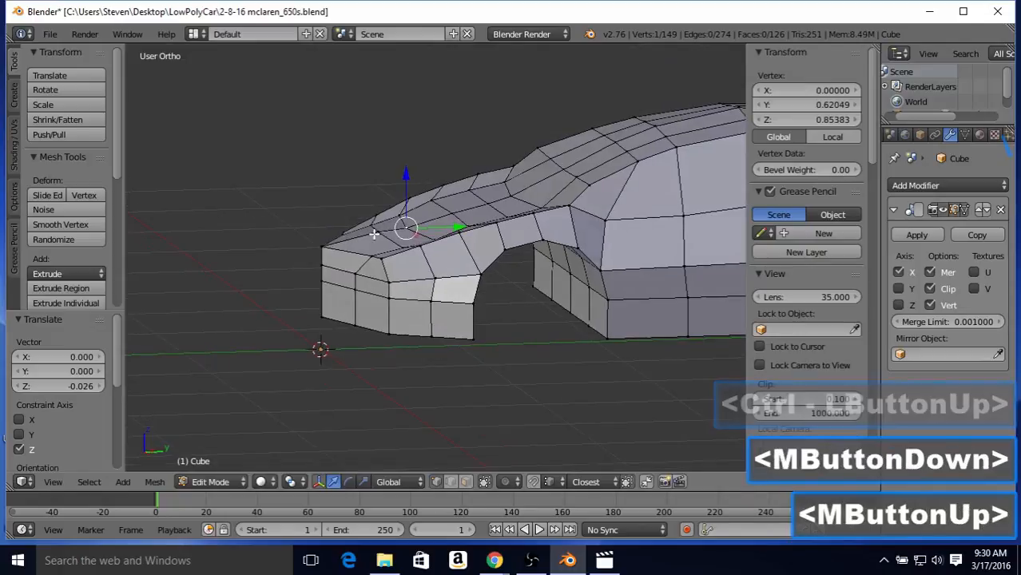
middle_drag(463, 172, 569, 234)
key(Tab)
middle_drag(517, 206, 438, 239)
key(Tab)
Step: Move the foremost hood centreline vertex forward by 0.104 to about Y 0.311, lower it to about Z 0.805, and check the shape
right_click(394, 247)
drag(424, 247, 410, 248)
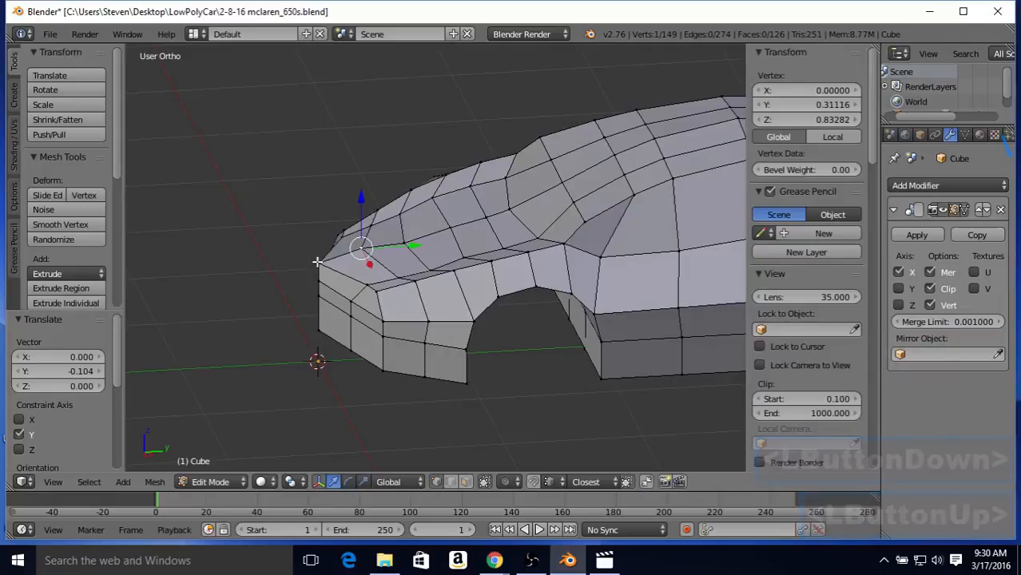
drag(361, 199, 366, 204)
key(Tab)
middle_drag(366, 205, 611, 219)
key(Tab)
middle_drag(551, 200, 480, 212)
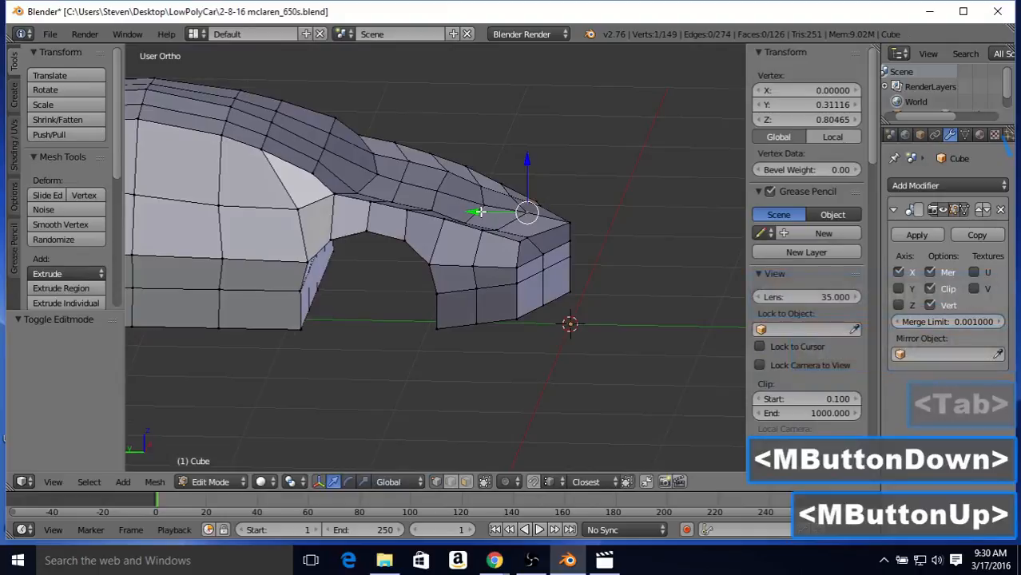
Step: Move the same foremost vertex forward by 0.016 to about Y 0.295, lower it slightly, and check the shaded nose
drag(477, 212, 486, 210)
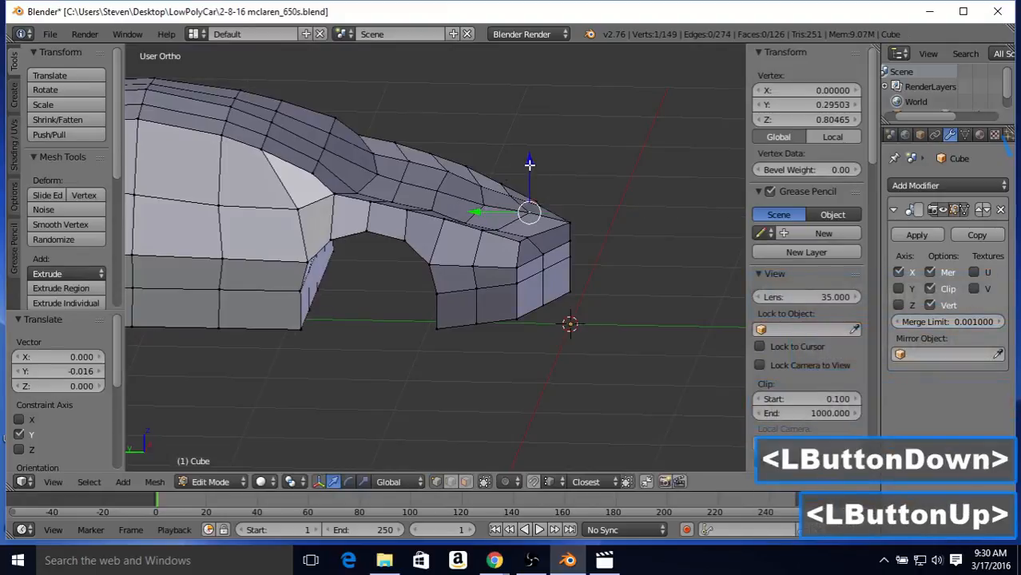
drag(530, 164, 528, 176)
middle_drag(484, 201, 228, 196)
key(Tab)
key(Tab)
Step: Try raising the hood centreline vertex at Y 0.620 to about Z 0.876, check the shaded body, and undo the move
right_click(412, 231)
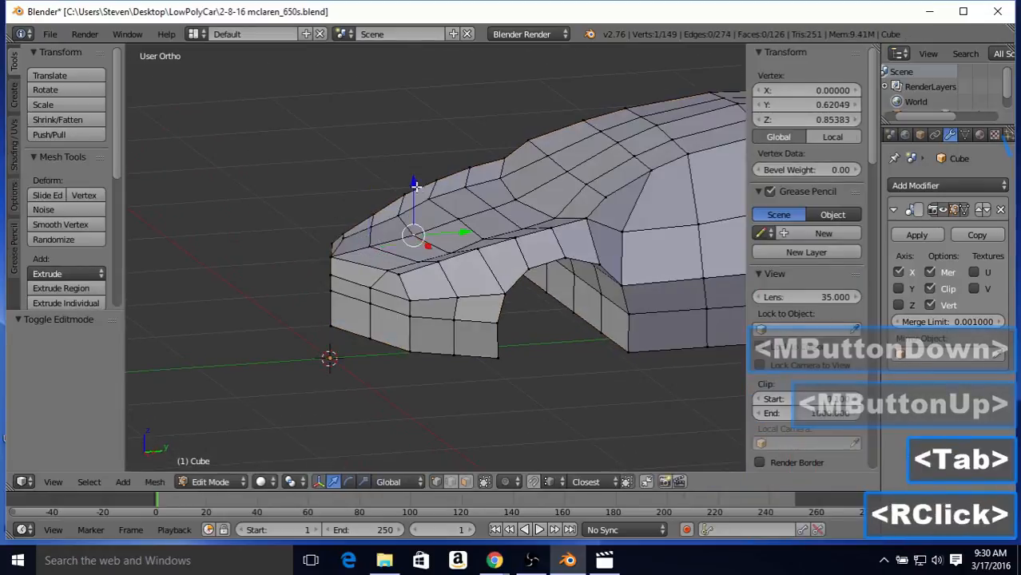
drag(413, 190, 415, 186)
key(Tab)
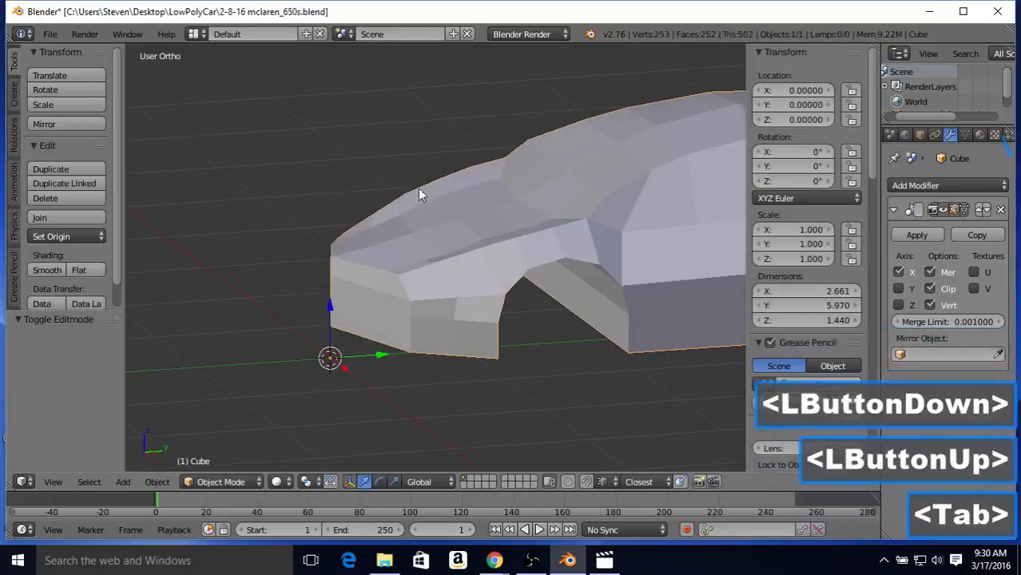
middle_drag(418, 188, 657, 198)
middle_click(657, 199)
key(Tab)
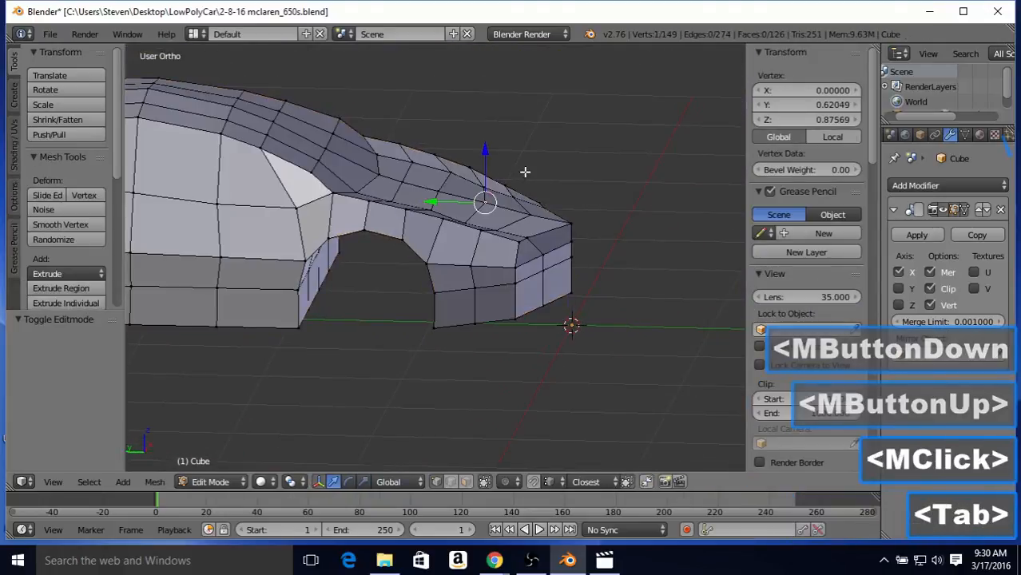
key(ctrl+z)
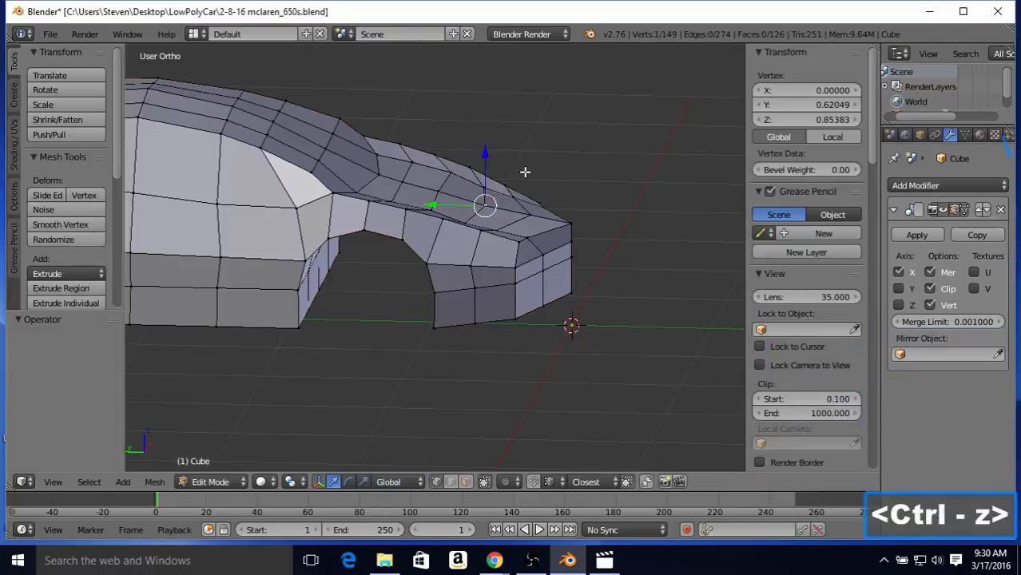
Step: Lower the foremost hood centreline vertex by about 0.022 to about Z 0.783 and check the shaded body
right_click(528, 207)
drag(529, 171, 529, 171)
key(Tab)
middle_drag(529, 182, 429, 190)
key(Tab)
Step: Raise the hood's side vertex near the front fender, at Y 0.699, by 0.022 to about Z 0.876
right_click(402, 222)
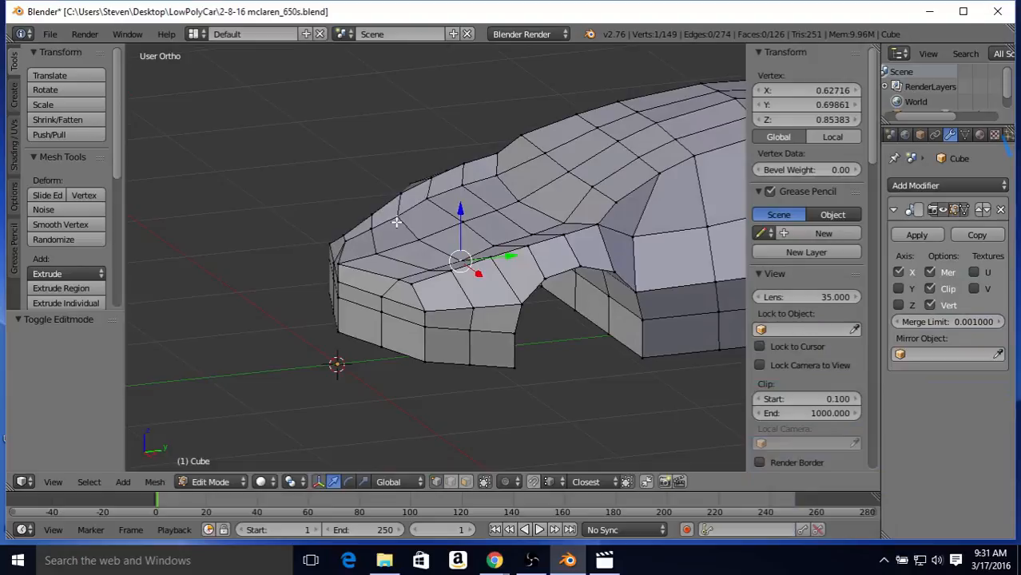
mouse_move(433, 203)
middle_down()
mouse_move(408, 182)
mouse_move(407, 222)
mouse_move(397, 216)
mouse_move(470, 185)
mouse_move(417, 200)
mouse_move(411, 218)
mouse_move(422, 210)
middle_up()
drag(422, 210, 481, 188)
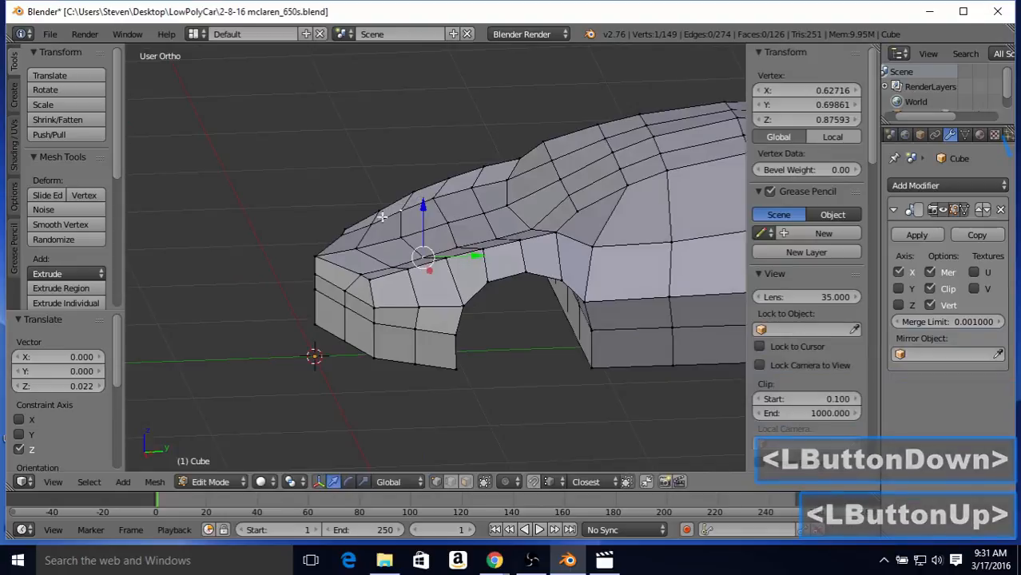
Step: Raise the neighbouring hood side vertex ahead of it, at Y 0.481, and check the shaded hood from several angles
right_click(364, 224)
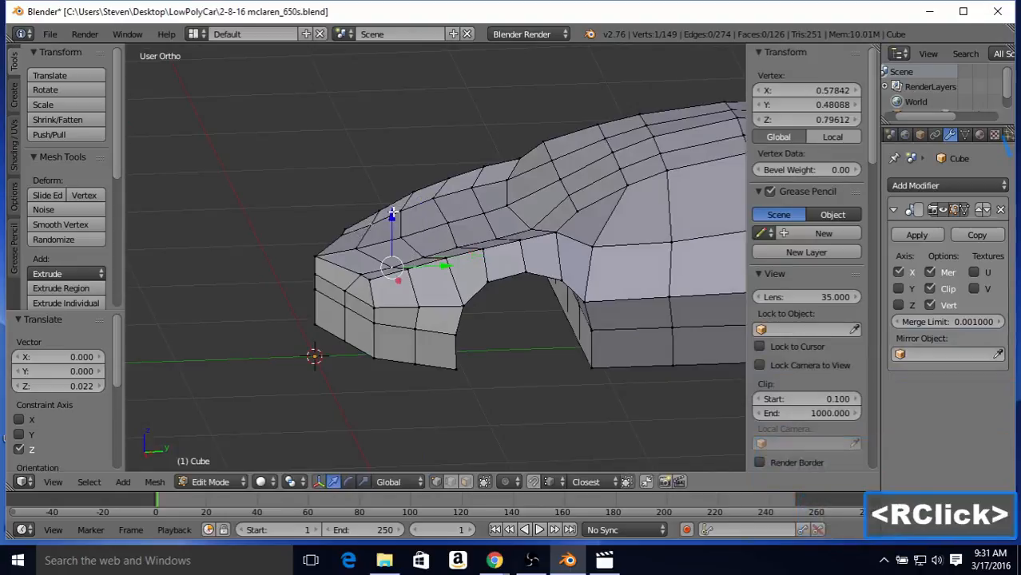
drag(392, 214, 392, 213)
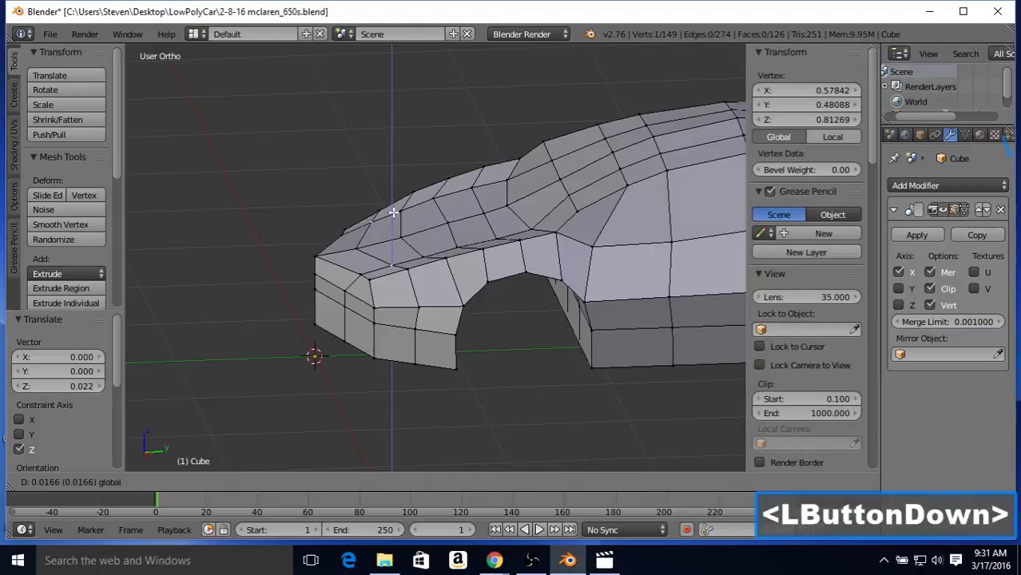
drag(394, 212, 405, 200)
right_click(403, 240)
right_click(355, 246)
key(Tab)
middle_drag(455, 204, 527, 199)
middle_drag(527, 200, 420, 194)
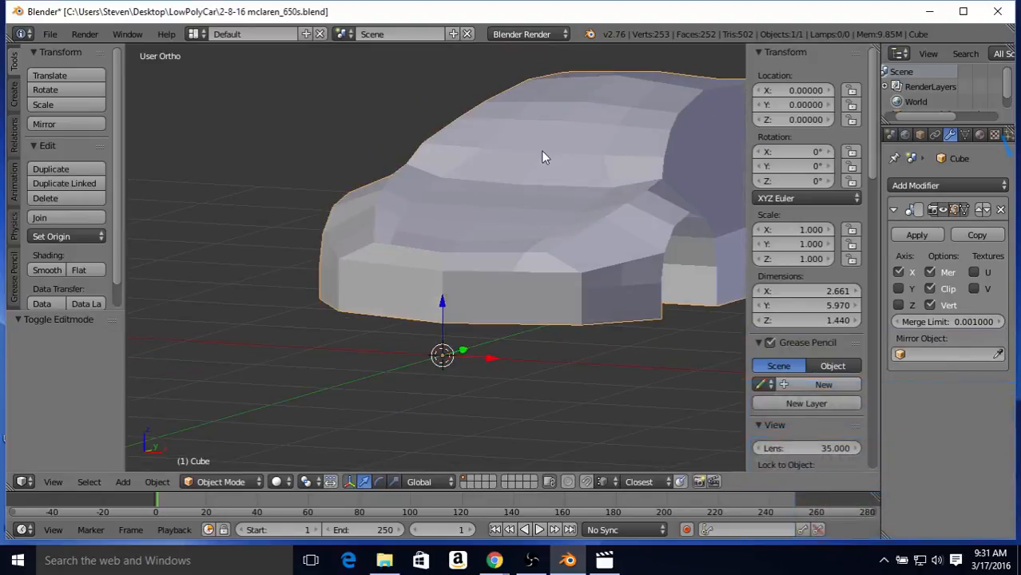
middle_drag(421, 217, 579, 177)
Step: Raise the foremost hood centreline vertex to about Z 0.799 and inspect the shaded nose from the front and both sides
key(Tab)
right_click(510, 209)
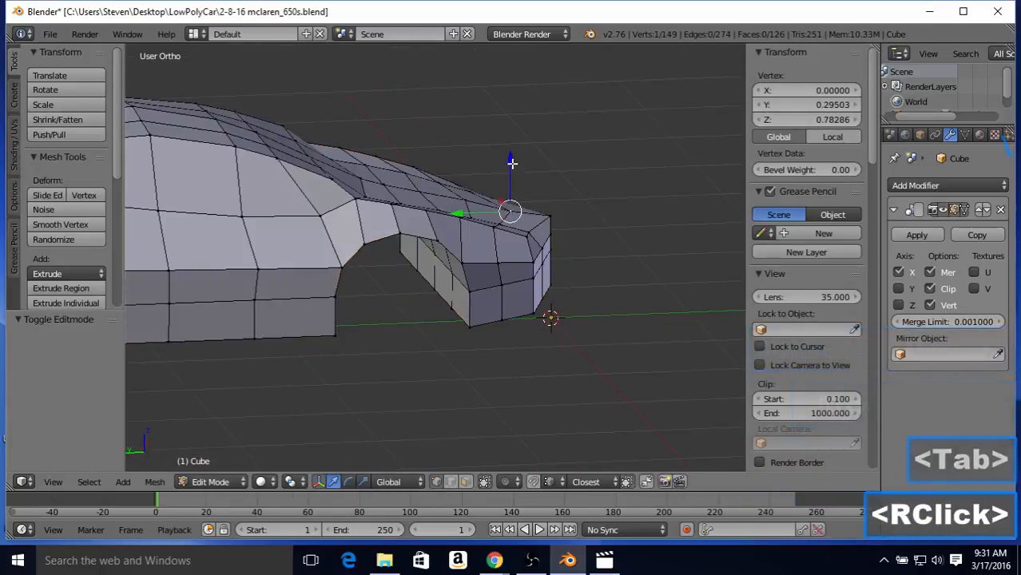
drag(509, 163, 511, 160)
key(Tab)
middle_drag(511, 160, 497, 185)
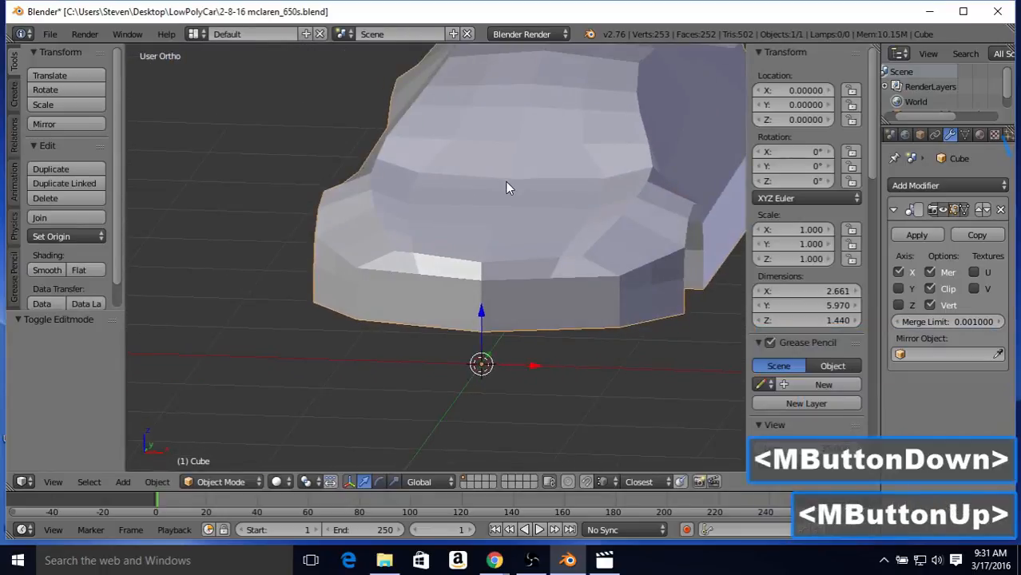
middle_drag(488, 225, 347, 236)
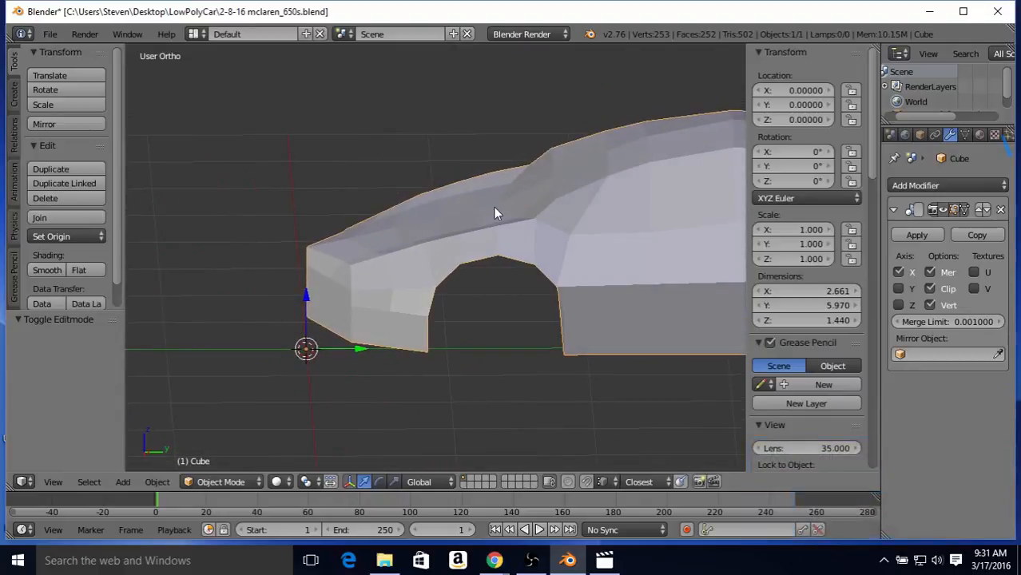
middle_drag(390, 236, 597, 252)
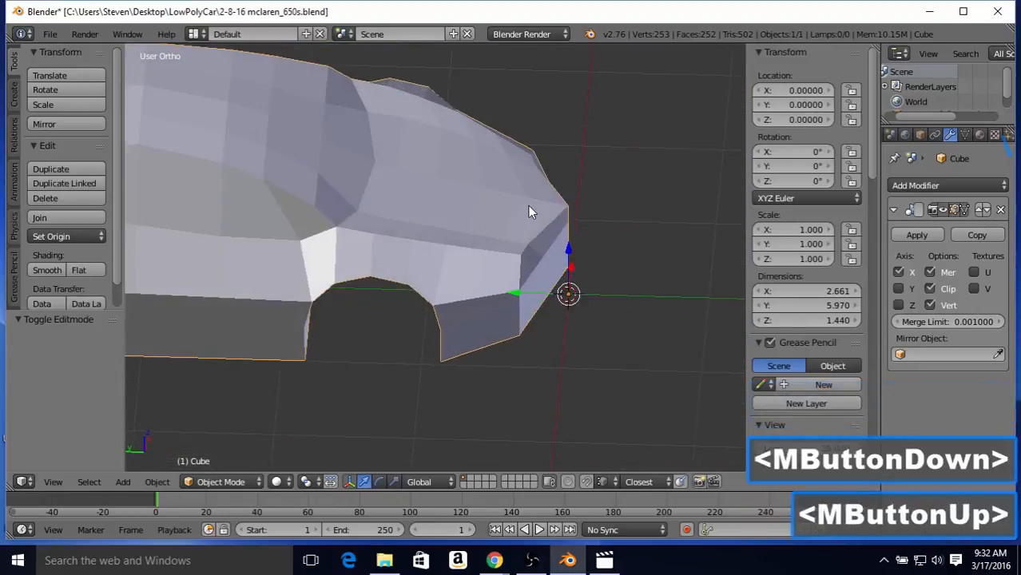
middle_drag(531, 209, 542, 267)
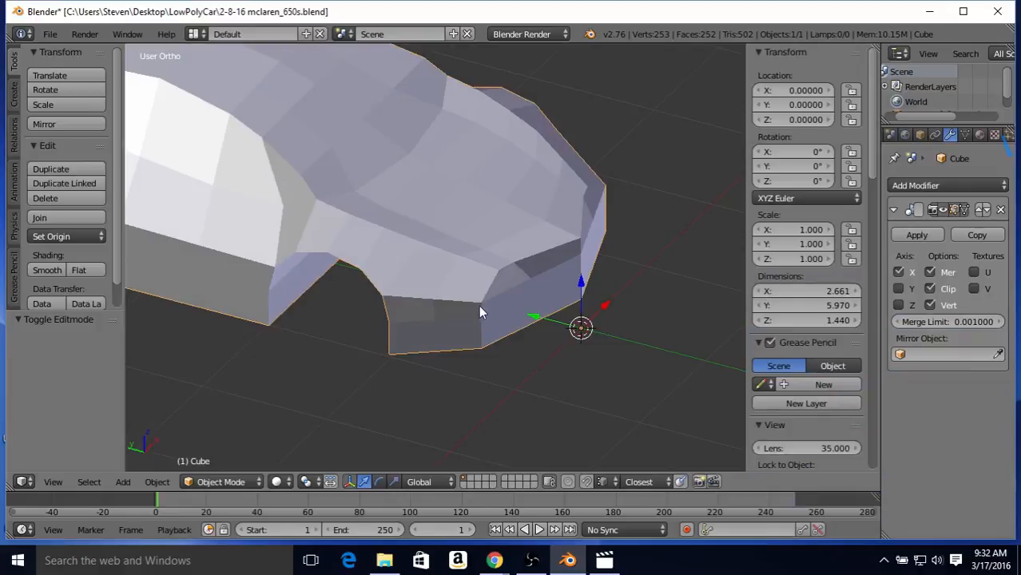
middle_drag(539, 282, 504, 246)
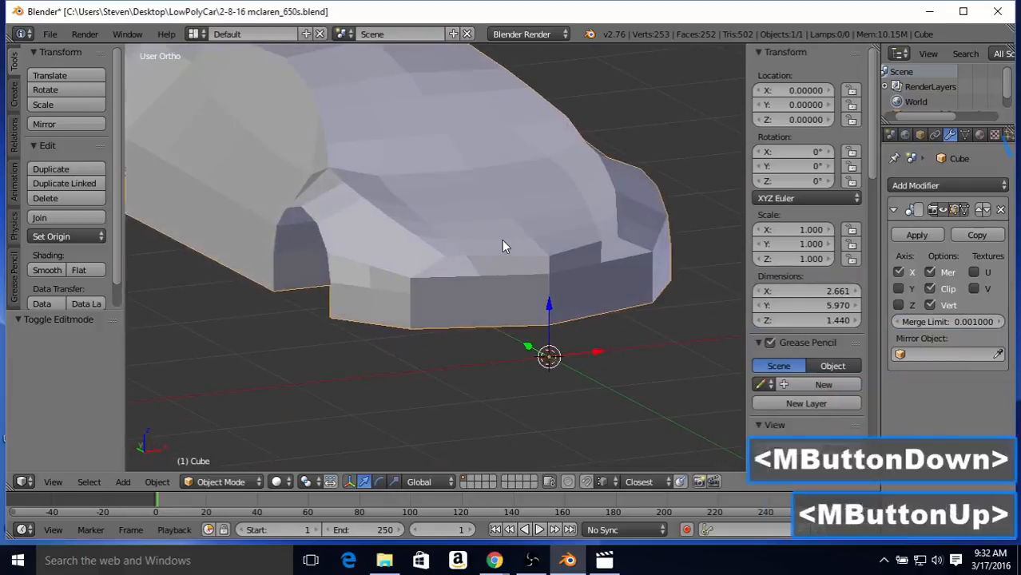
Step: Move the four-vertex column between the nose's centreline and corner forward by 0.101 to match the top blueprint, and check the shaded nose
key(Tab)
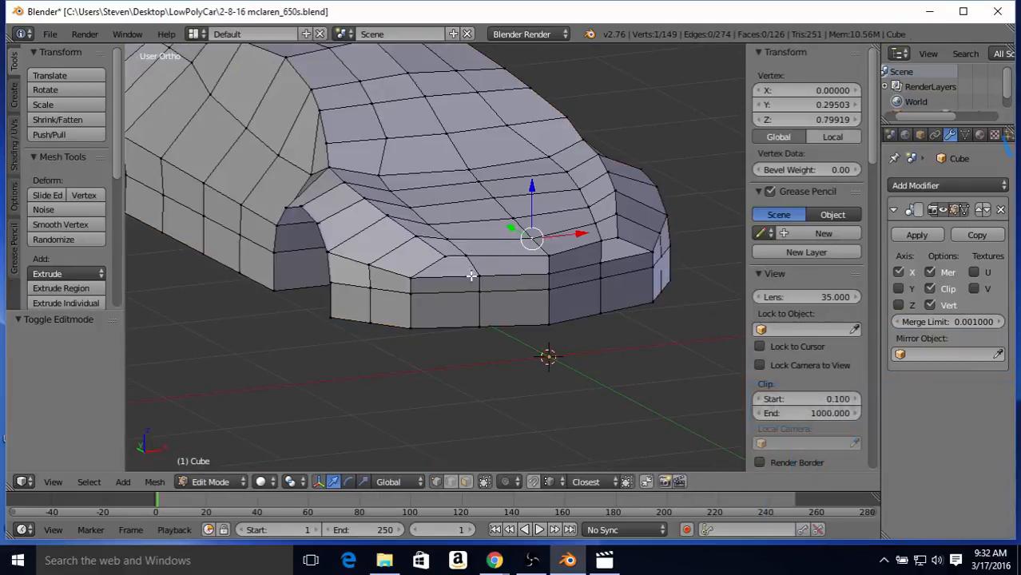
middle_drag(466, 269, 562, 330)
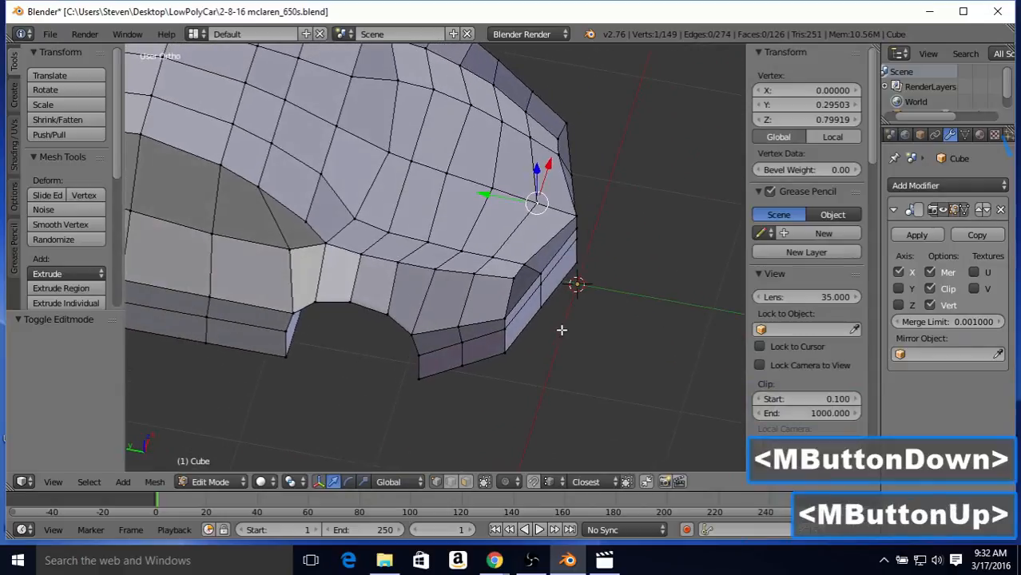
middle_drag(572, 236, 428, 287)
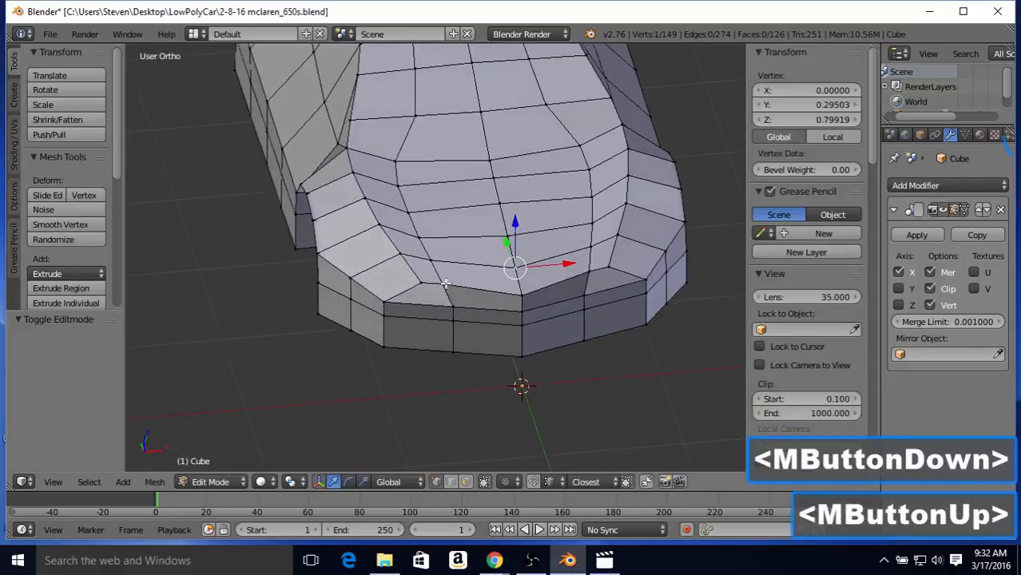
right_click(448, 289)
shift+right_click(453, 314)
shift+right_click(453, 325)
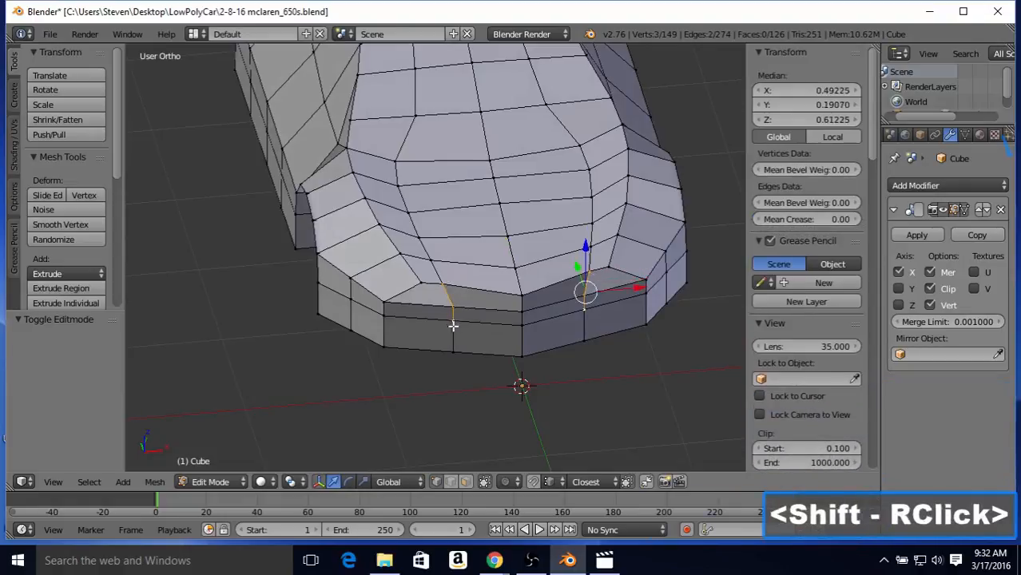
shift+right_click(453, 355)
mouse_move(497, 279)
middle_down()
mouse_move(461, 280)
mouse_move(487, 283)
middle_up()
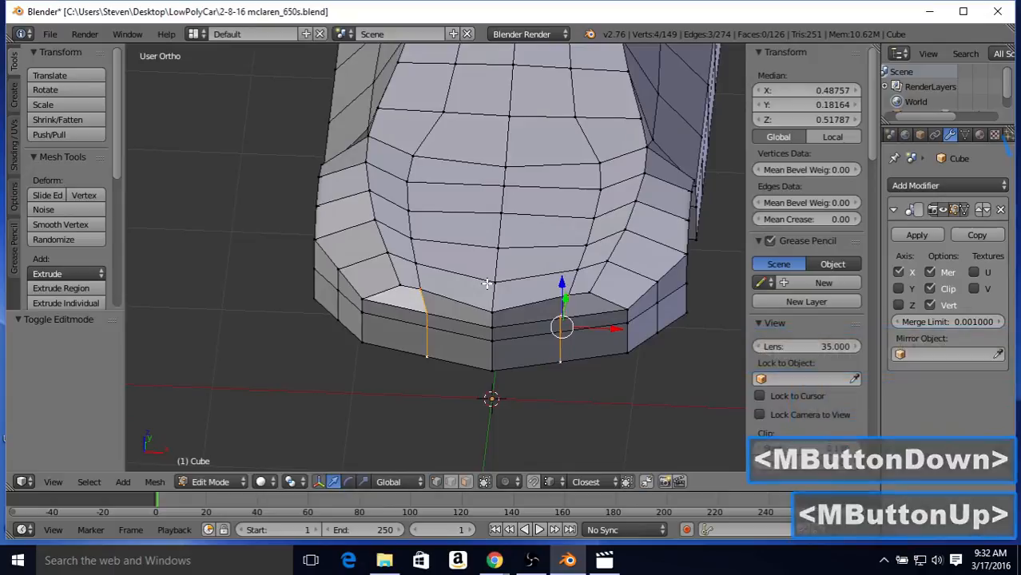
key(KP_7)
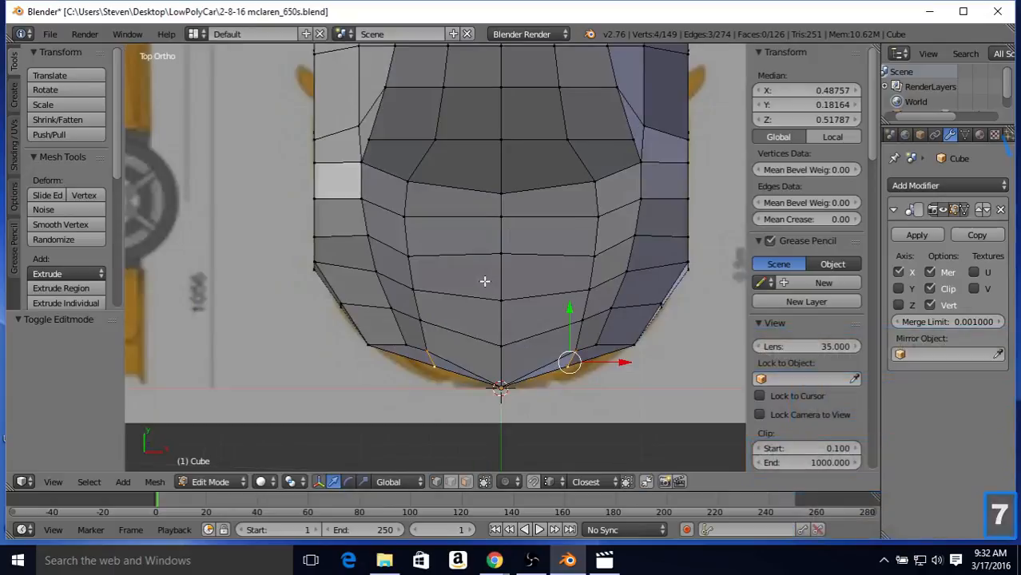
key(z)
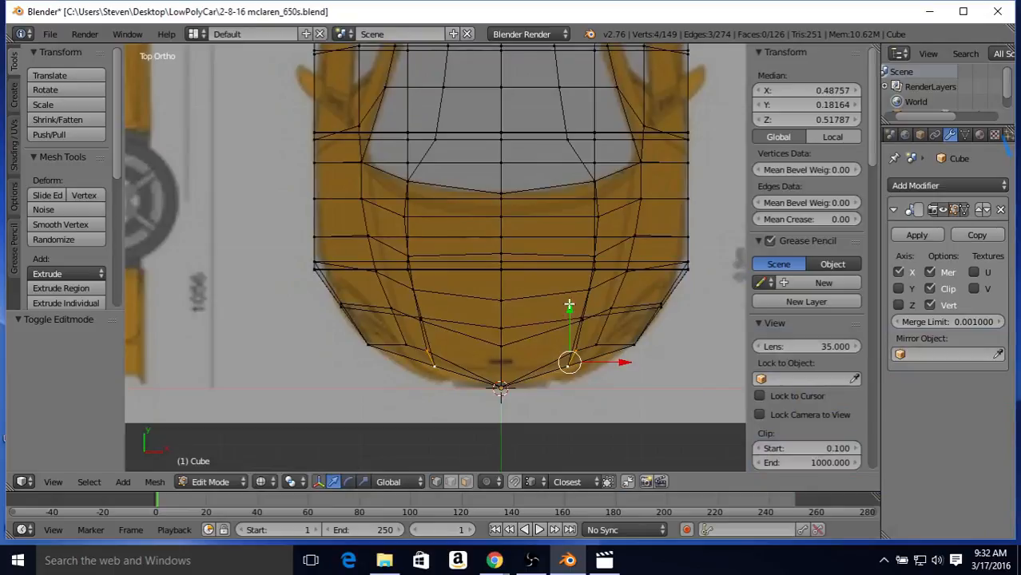
drag(569, 305, 571, 320)
key(z)
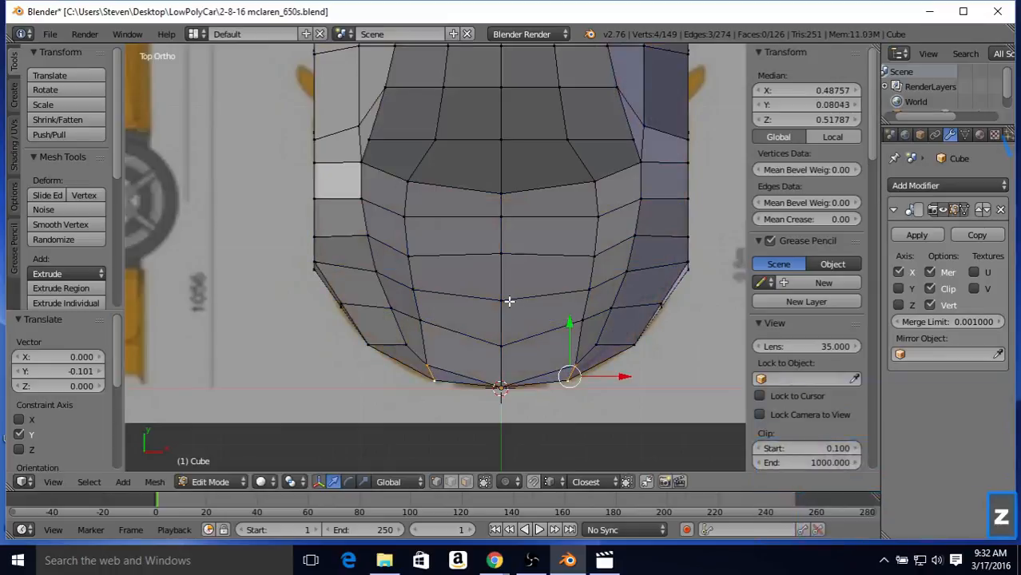
key(Tab)
middle_drag(505, 299, 530, 256)
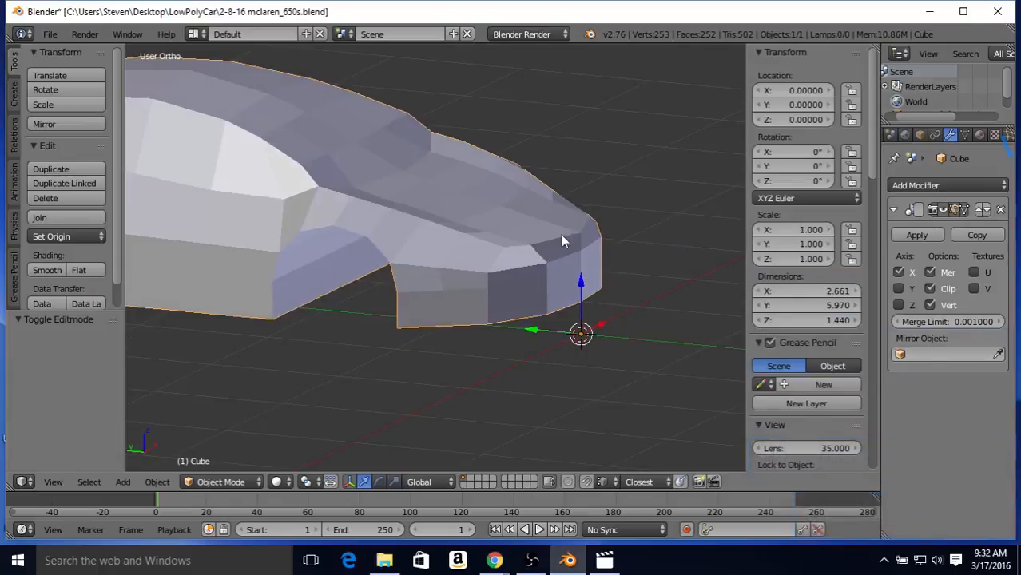
Step: In the side view, move the column's top nose vertex forward by 0.091 to about Y 0.071 and lower it by 0.032 to about Z 0.706
middle_drag(562, 240, 454, 218)
key(Tab)
right_click(506, 257)
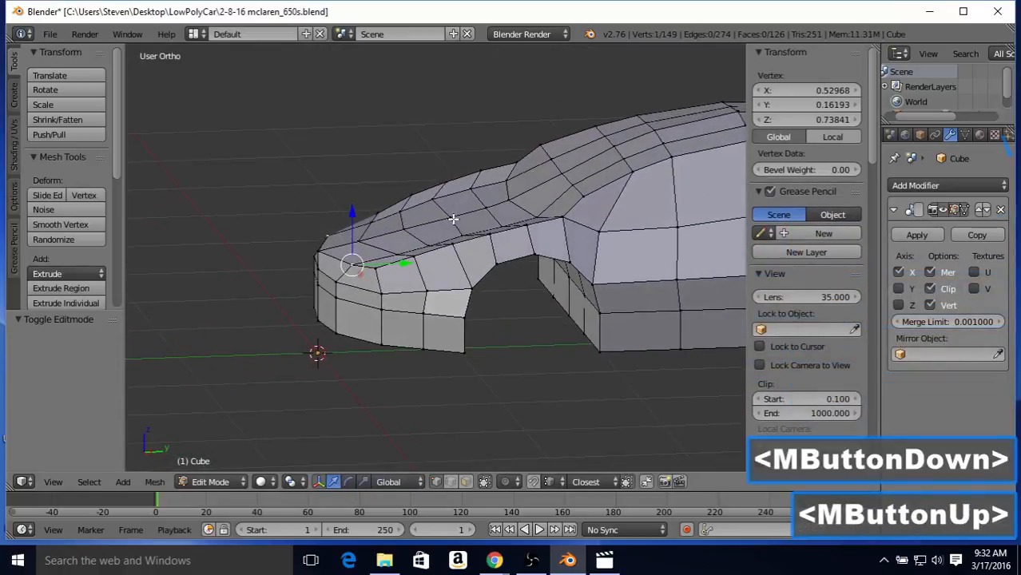
key(KP_3)
key(z)
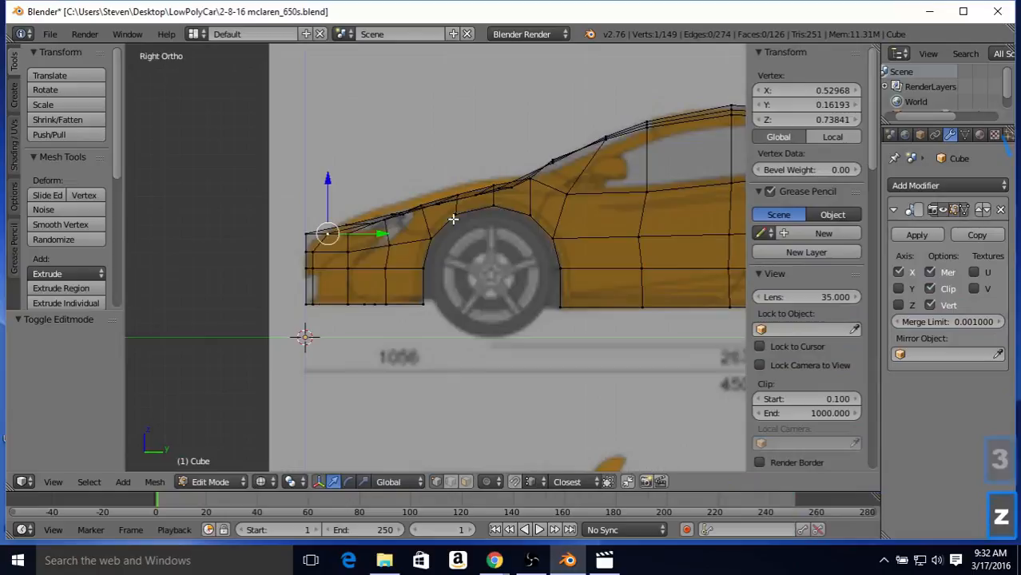
drag(380, 234, 365, 235)
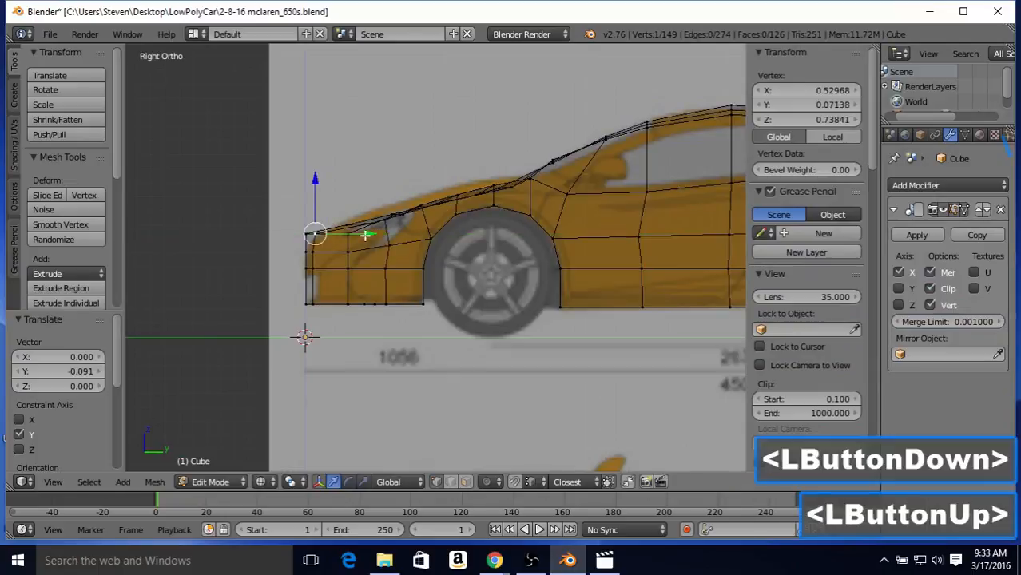
drag(313, 177, 315, 186)
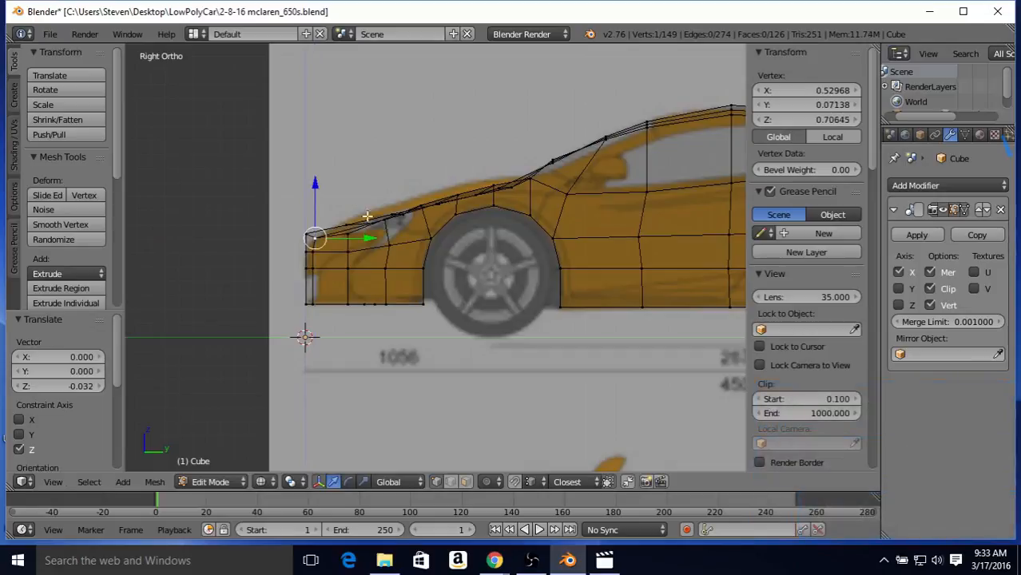
Step: Pull the nose's centreline tip vertex back and down along the side blueprint, and set the vertex beside it to about Y 0.114
right_click(296, 224)
drag(359, 233, 369, 233)
drag(316, 181, 316, 185)
mouse_move(366, 236)
mouse_down()
mouse_move(380, 240)
mouse_move(366, 239)
mouse_up()
right_click(314, 243)
right_click(304, 237)
right_click(321, 238)
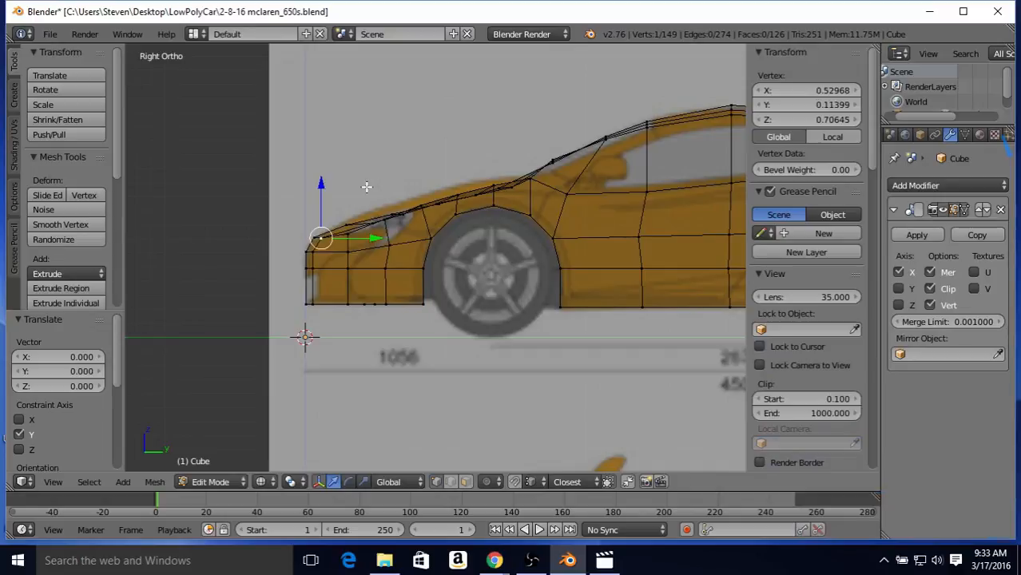
Step: Inspect the rounded nose and hood in solid shading from several angles
key(z)
key(Tab)
mouse_move(366, 187)
middle_down()
mouse_move(349, 187)
mouse_move(358, 215)
middle_up()
scroll(349, 188, up, 2)
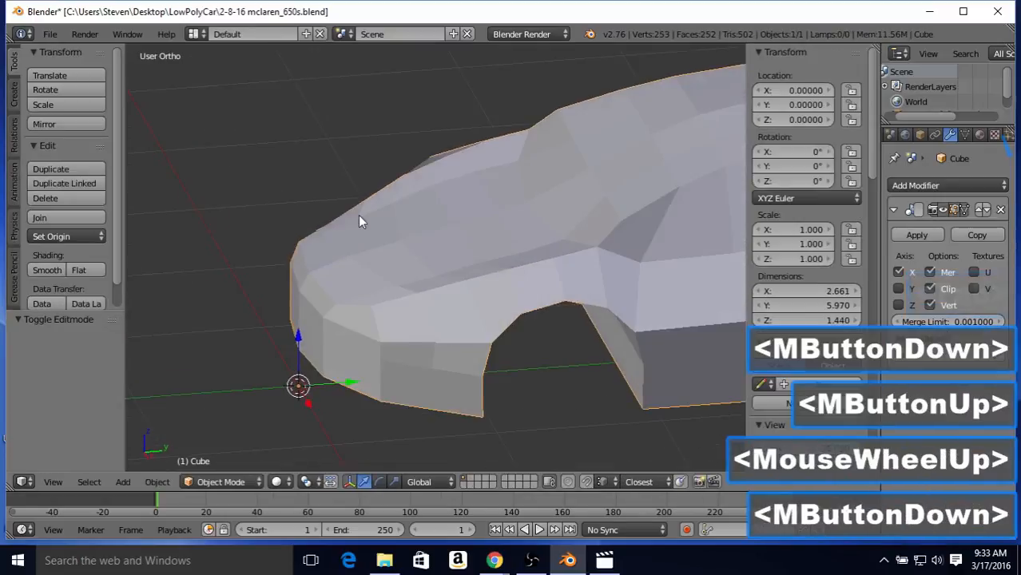
scroll(358, 214, down, 1)
middle_drag(311, 174, 505, 181)
middle_drag(505, 181, 409, 237)
Step: Try lowering the upper nose vertex beside the centreline, check the shaded nose, and undo the change
key(Tab)
middle_click(407, 226)
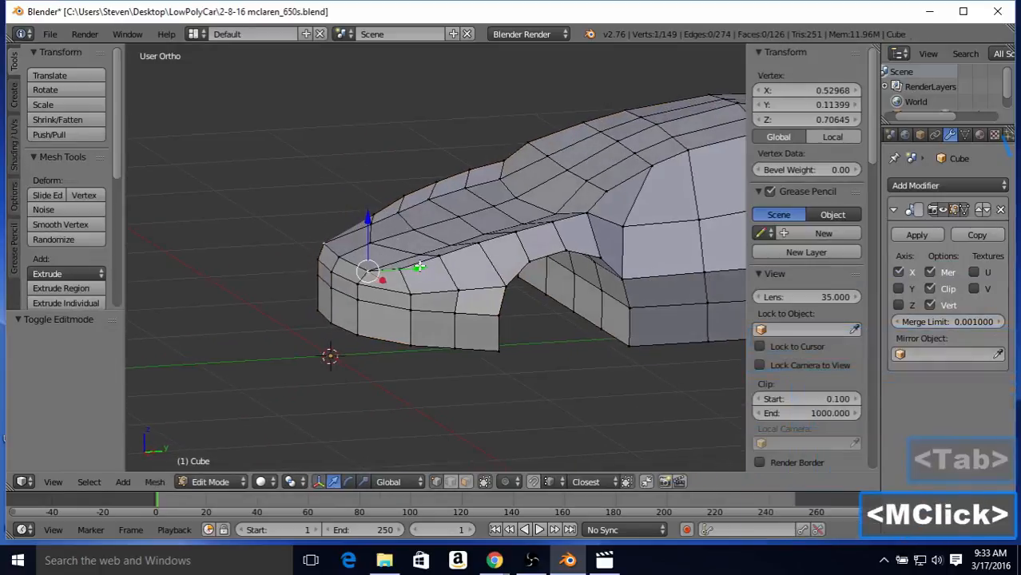
drag(411, 269, 411, 268)
drag(368, 218, 371, 222)
key(Tab)
middle_drag(372, 221, 323, 234)
key(Tab)
key(ctrl+z)
key(Tab)
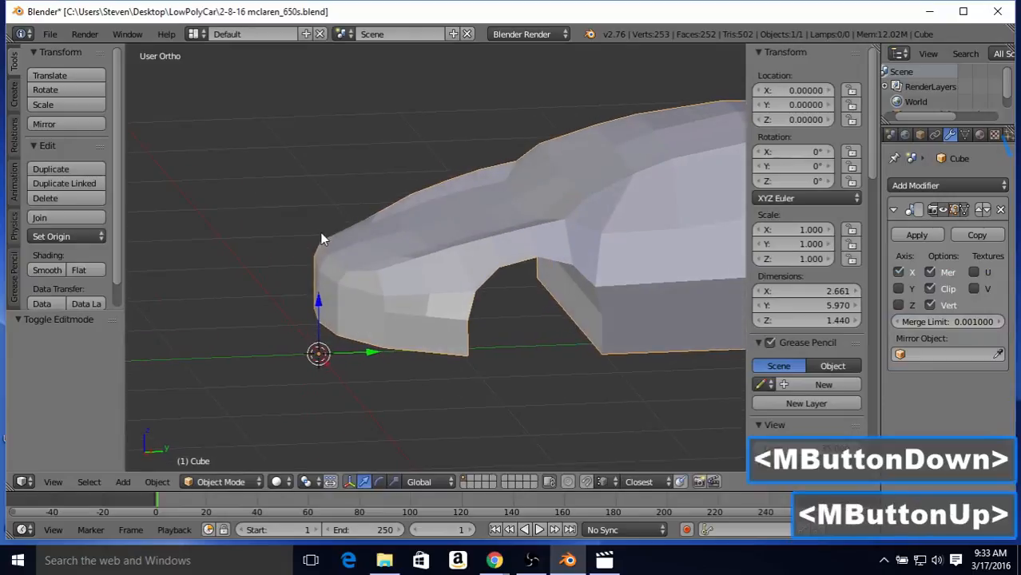
Step: In the wireframe side view, lower the nose's centreline tip and its neighbouring vertex together by 0.011 to a median Z of about 0.698
key(KP_3)
key(Tab)
key(z)
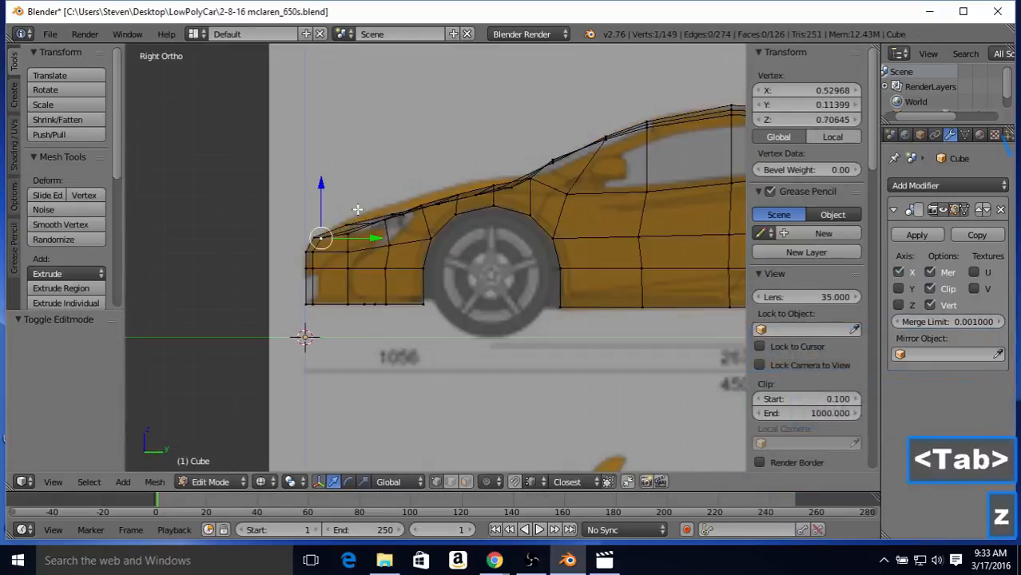
right_click(320, 234)
shift+right_click(320, 236)
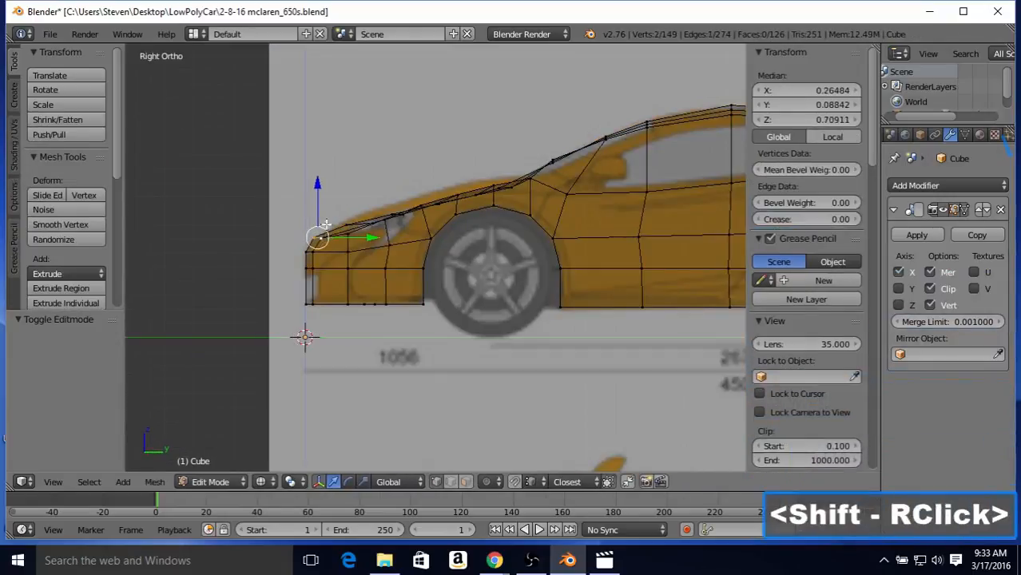
drag(318, 185, 318, 186)
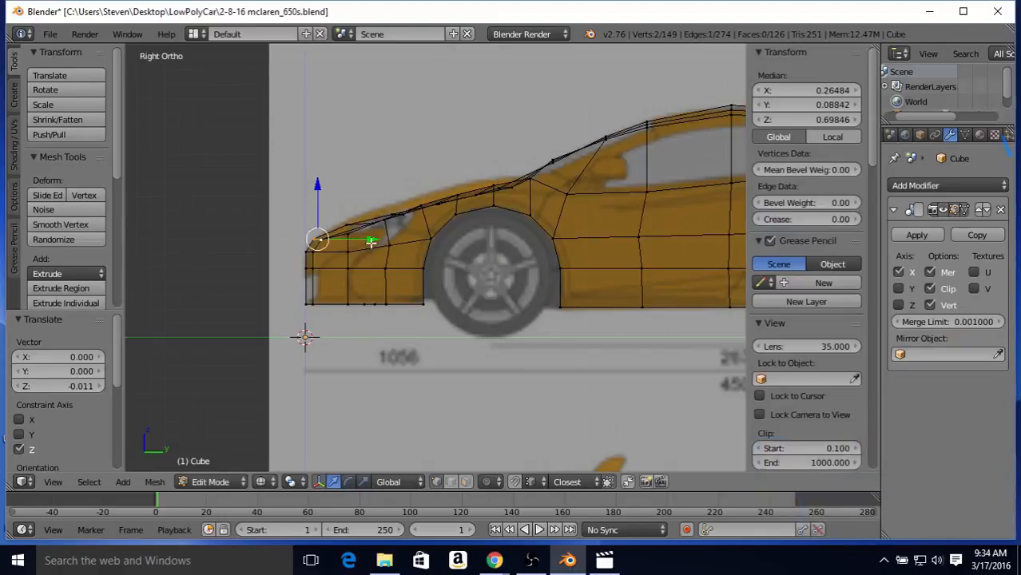
Step: Inspect the lowered nose and front fender in solid shading from several angles, ending in the side view
key(z)
key(Tab)
mouse_move(336, 189)
middle_down()
mouse_move(422, 219)
mouse_move(351, 226)
mouse_move(596, 215)
mouse_move(450, 197)
mouse_move(388, 201)
mouse_move(397, 203)
middle_up()
middle_drag(397, 204, 456, 206)
middle_drag(456, 206, 399, 213)
key(3)
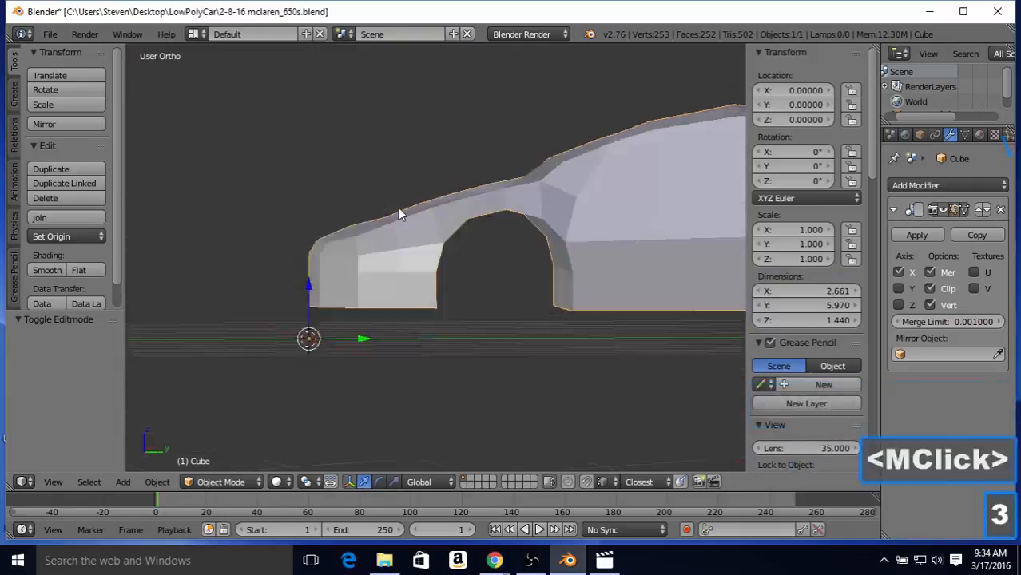
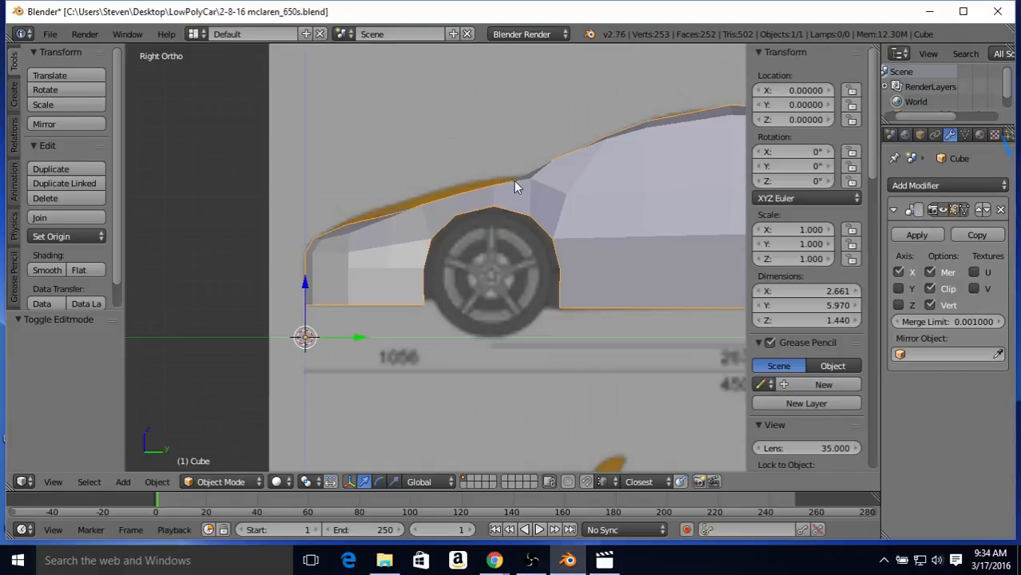
Step: Select the six vertices along the front fender's top edge and raise them together by 0.021 in the wireframe side view
key(Tab)
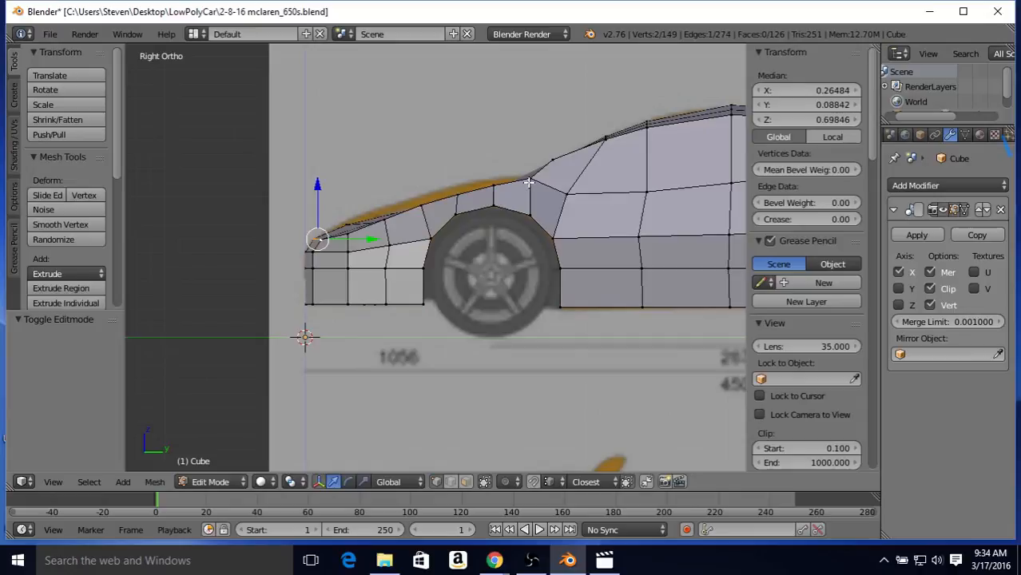
right_click(530, 181)
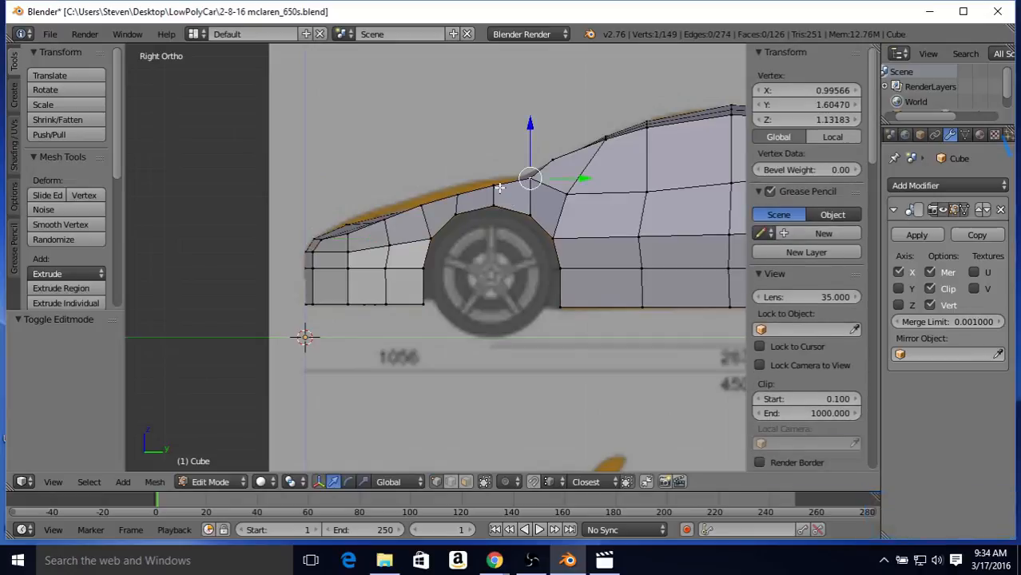
shift+right_click(494, 188)
shift+right_click(458, 196)
shift+right_click(422, 207)
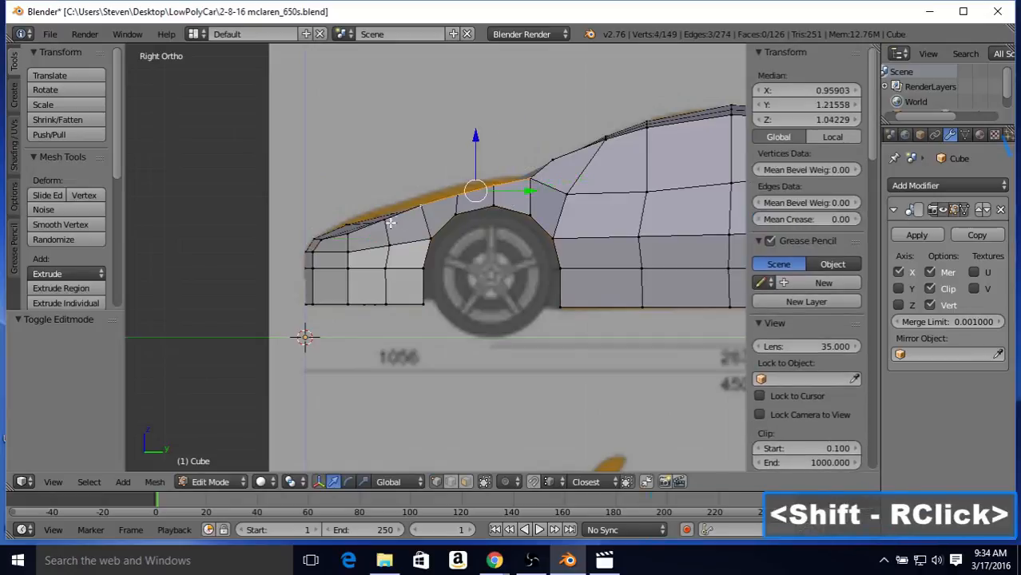
shift+right_click(386, 222)
shift+right_click(354, 235)
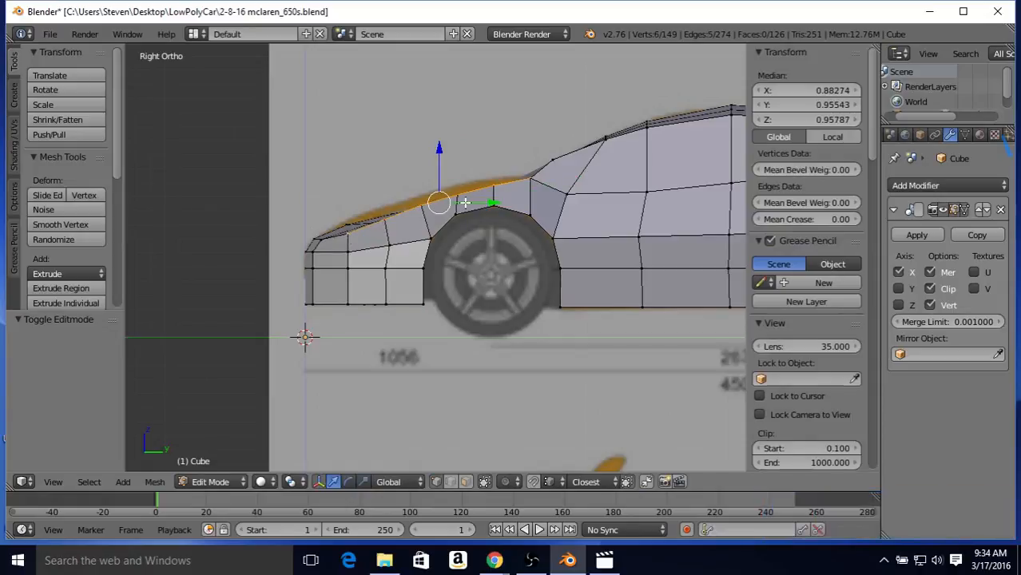
key(z)
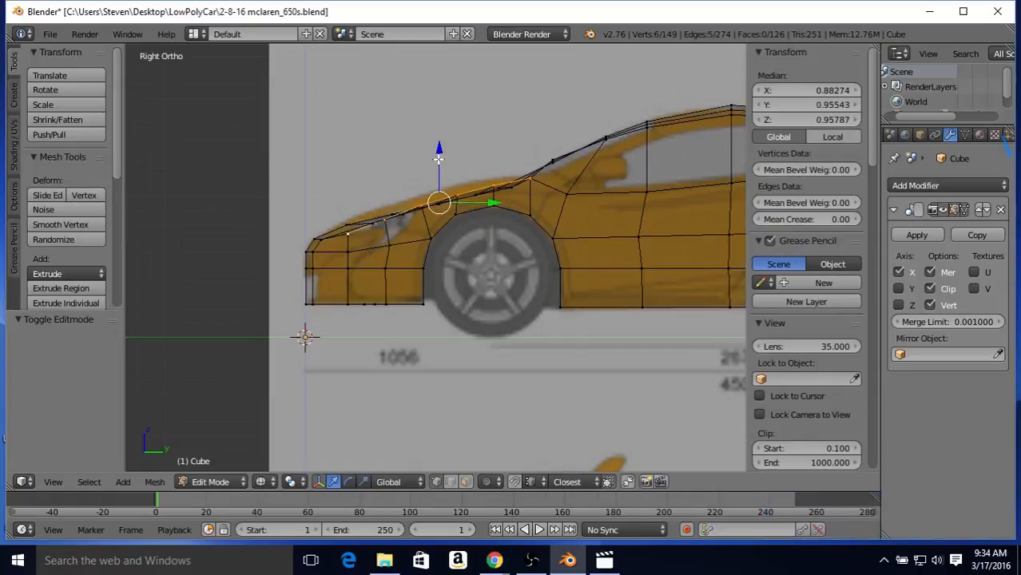
drag(439, 158, 432, 156)
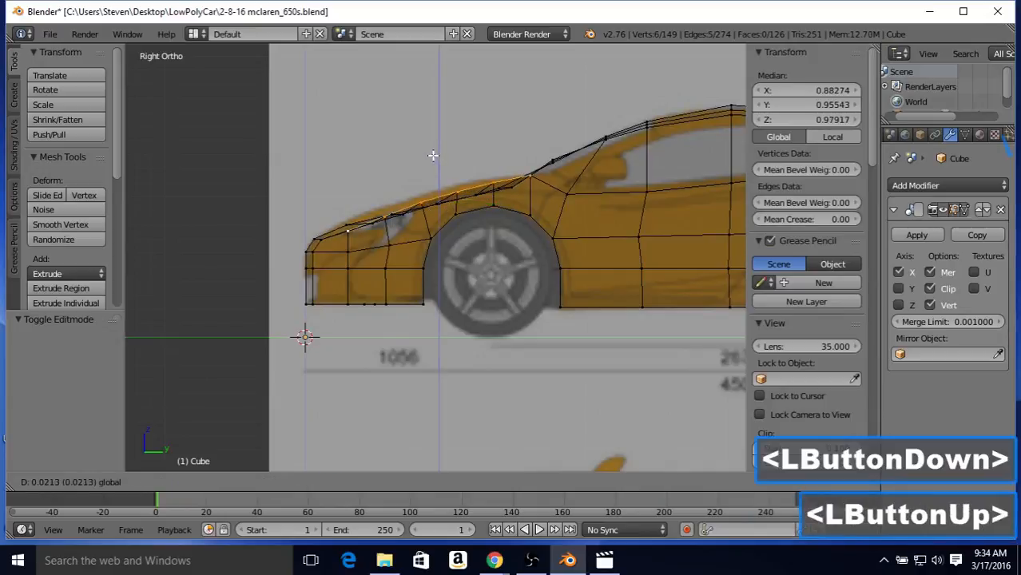
key(b)
right_click(525, 157)
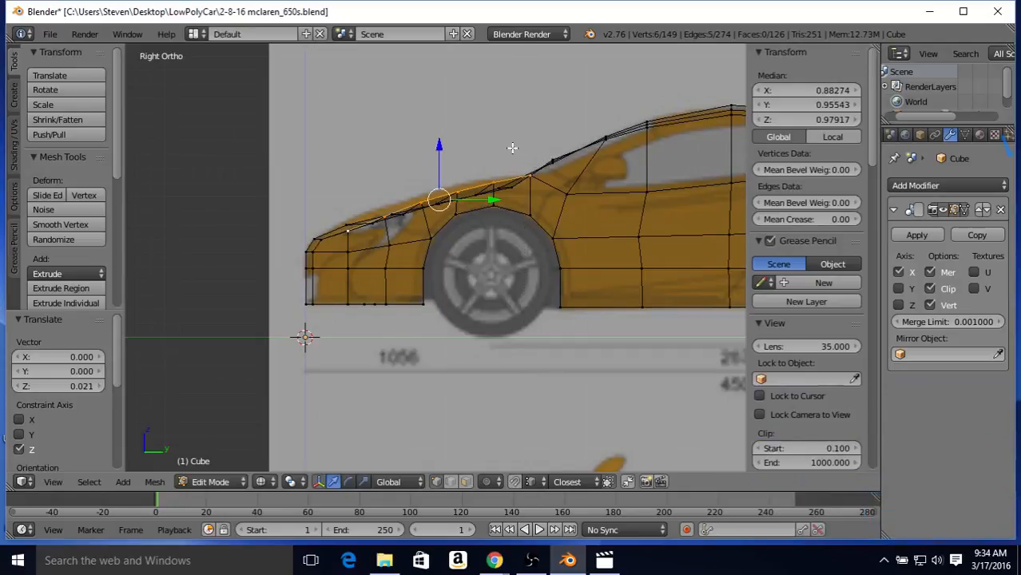
Step: Raise the fender edge's front five vertices to a median Z of about 0.971, and the front four by a further 0.021
key(b)
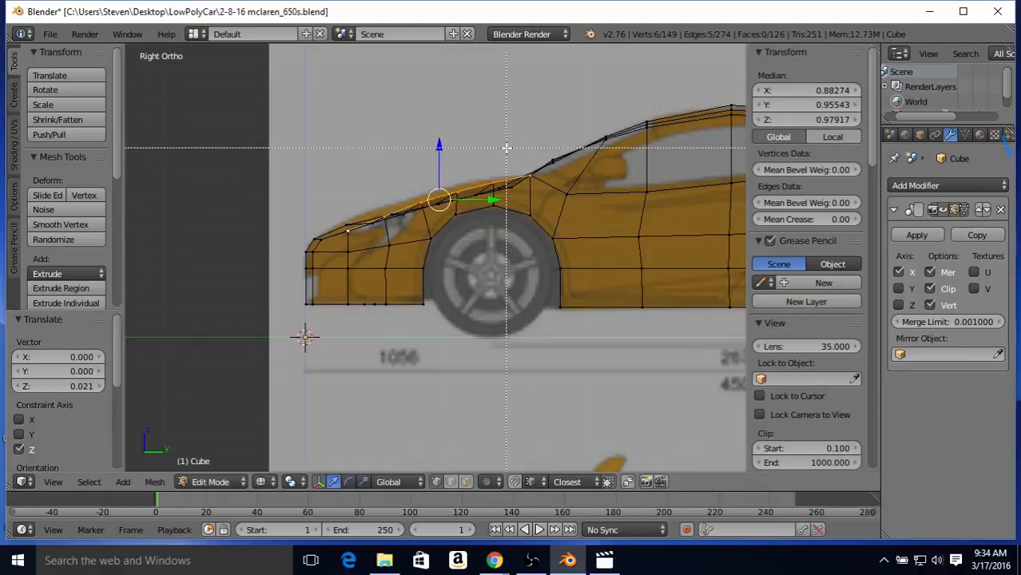
middle_drag(507, 148, 551, 206)
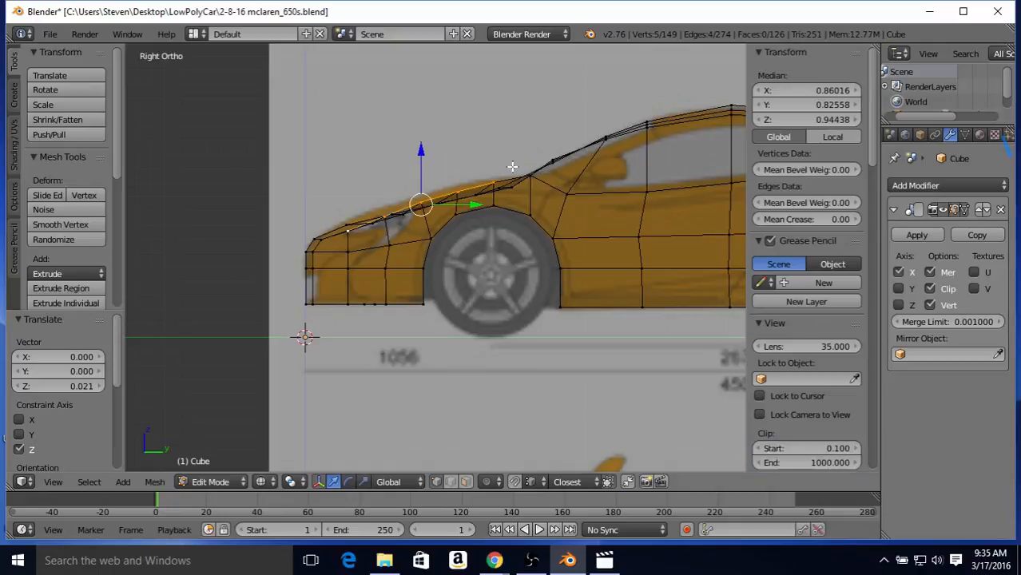
drag(419, 149, 427, 151)
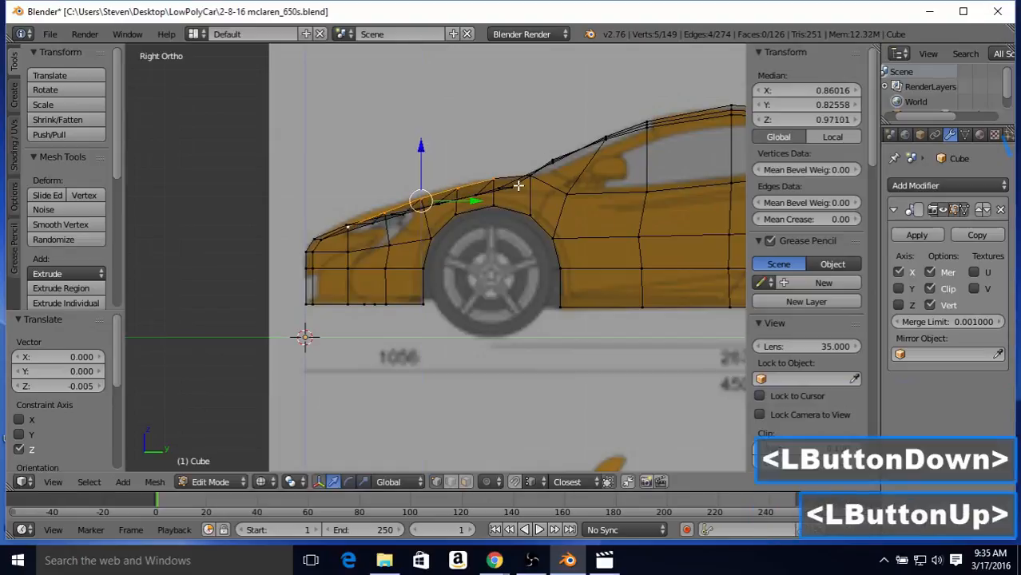
key(b)
middle_drag(479, 144, 507, 188)
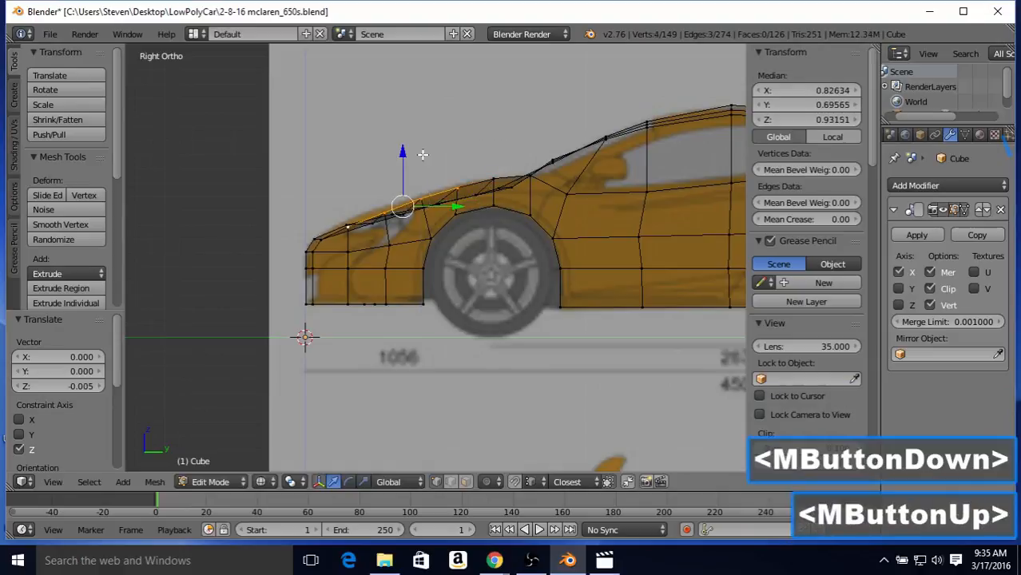
drag(398, 156, 397, 155)
Step: Narrow the selection to the fender edge's front two vertices and raise them by 0.027 to a median Z of about 0.885
key(b)
middle_drag(444, 171, 470, 202)
drag(386, 160, 388, 160)
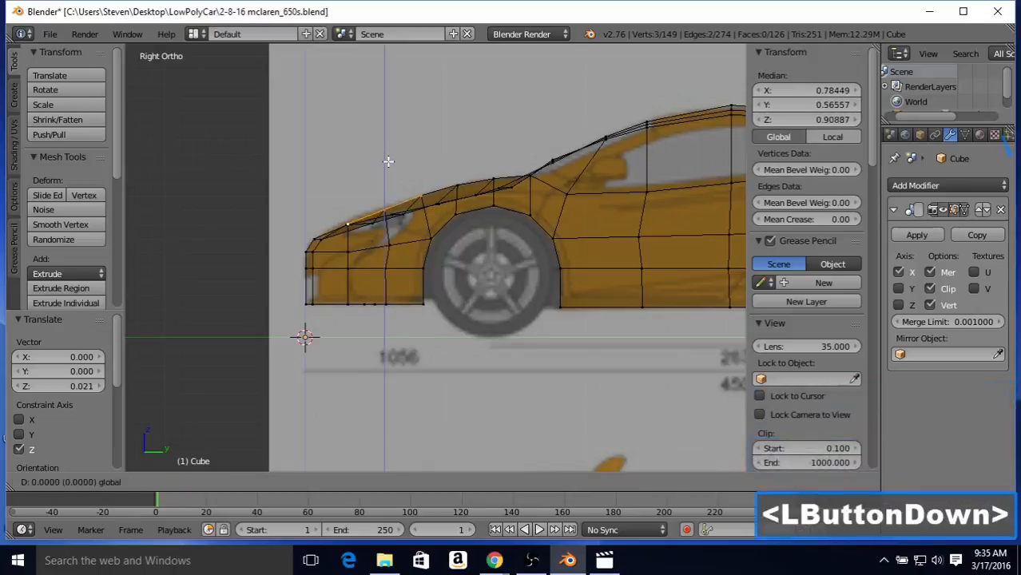
click(387, 161)
key(b)
middle_drag(434, 206, 407, 182)
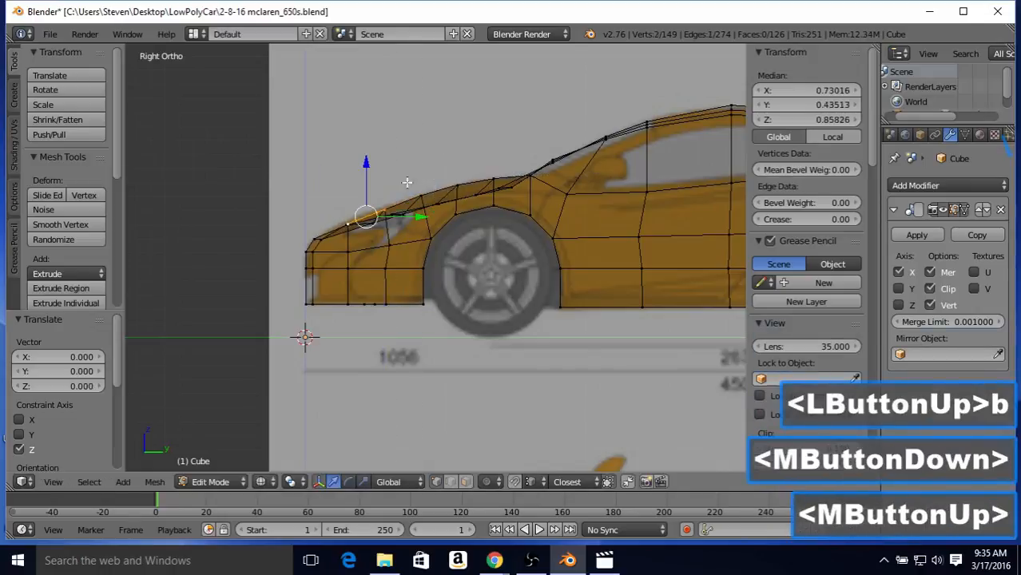
drag(366, 163, 365, 164)
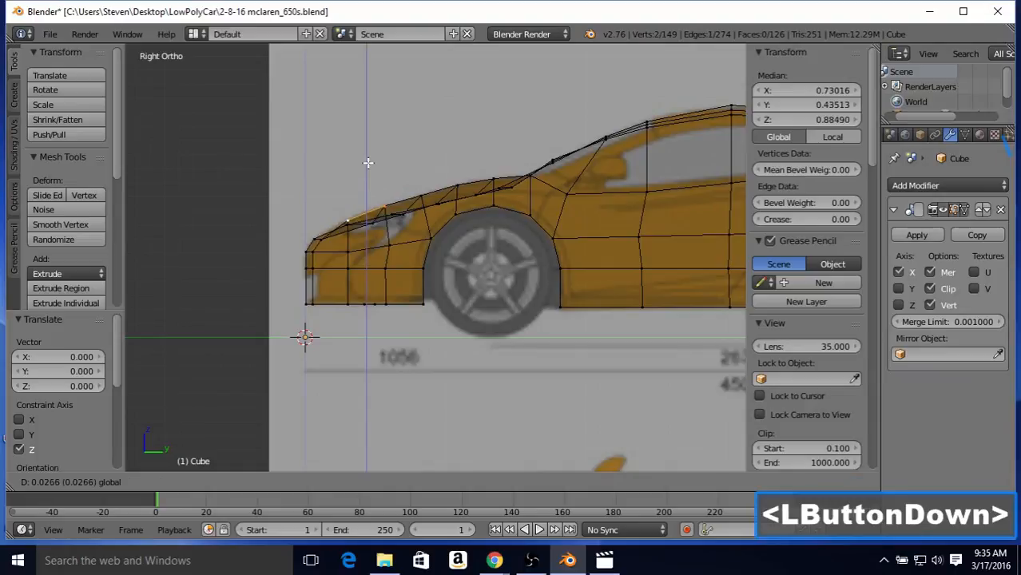
drag(368, 163, 366, 161)
Step: Raise the nose vertex in front of the fender edge by 0.037 to a Z of about 0.733
right_click(328, 243)
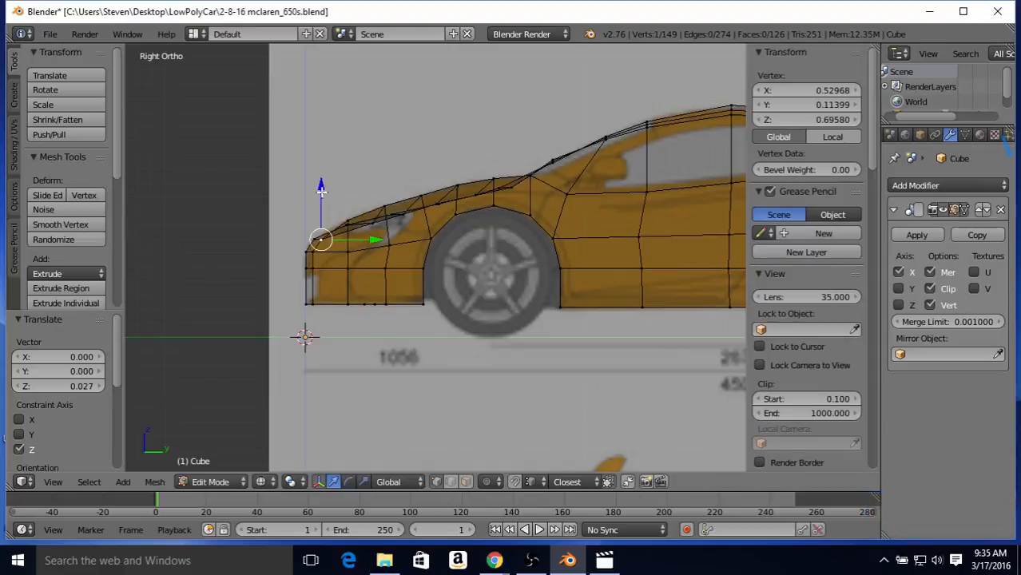
drag(320, 188, 321, 189)
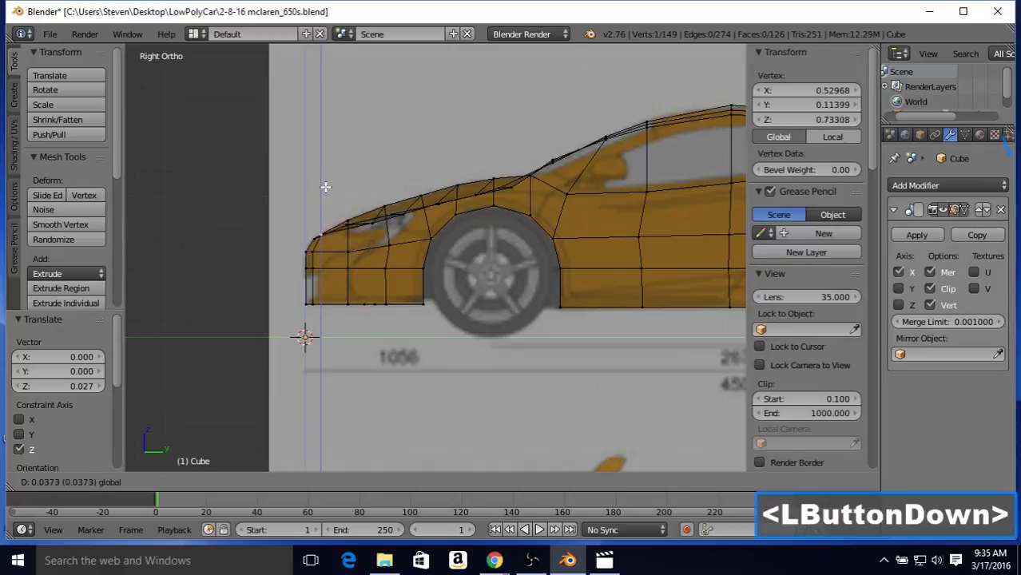
drag(326, 187, 324, 185)
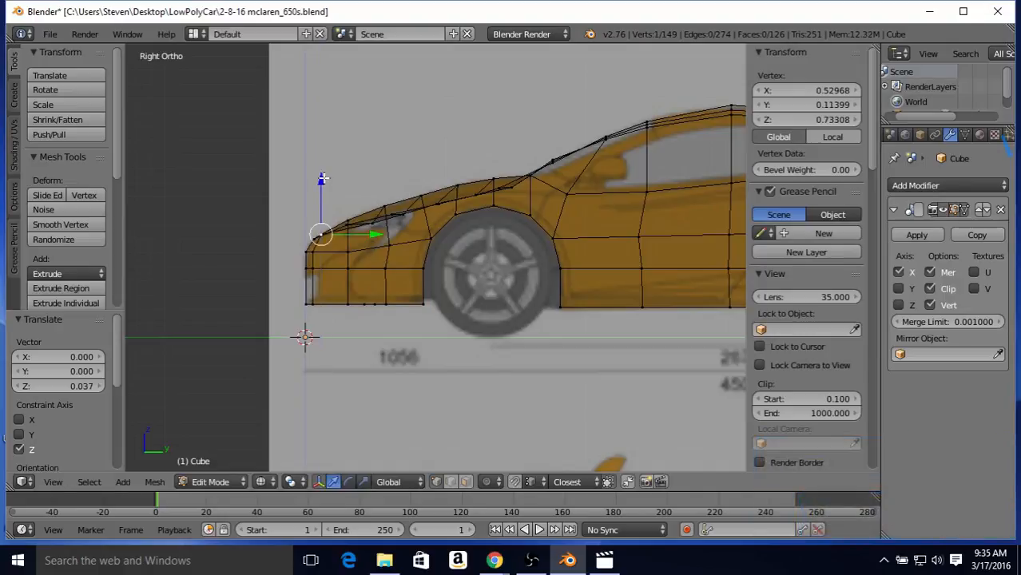
Step: Check the raised fender in solid shading and adjust the height of the hood vertex near X 0.58, Y 0.48
key(Tab)
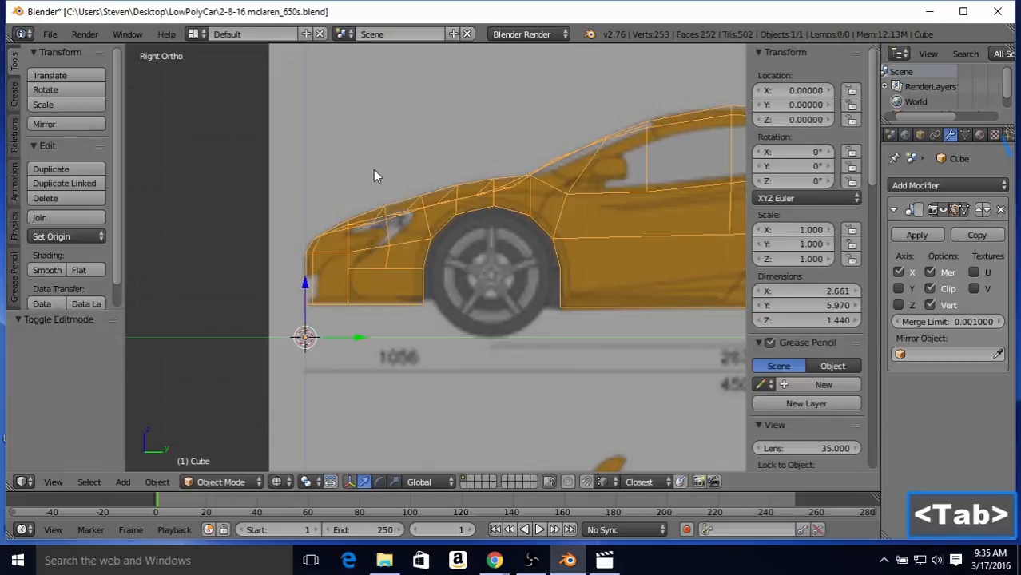
key(z)
mouse_move(368, 175)
middle_down()
mouse_move(376, 209)
mouse_move(498, 186)
mouse_move(584, 192)
middle_up()
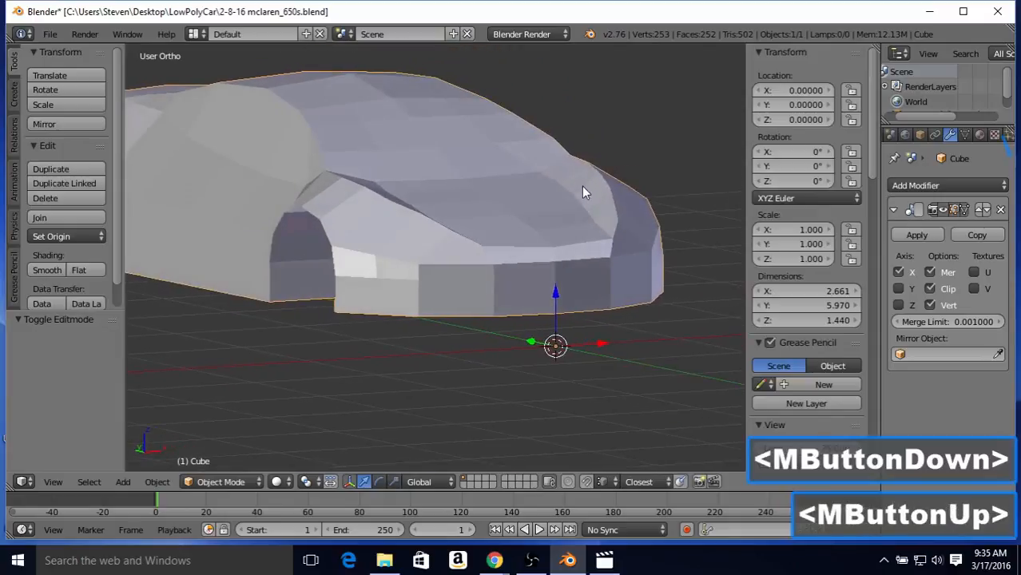
middle_drag(475, 209, 378, 224)
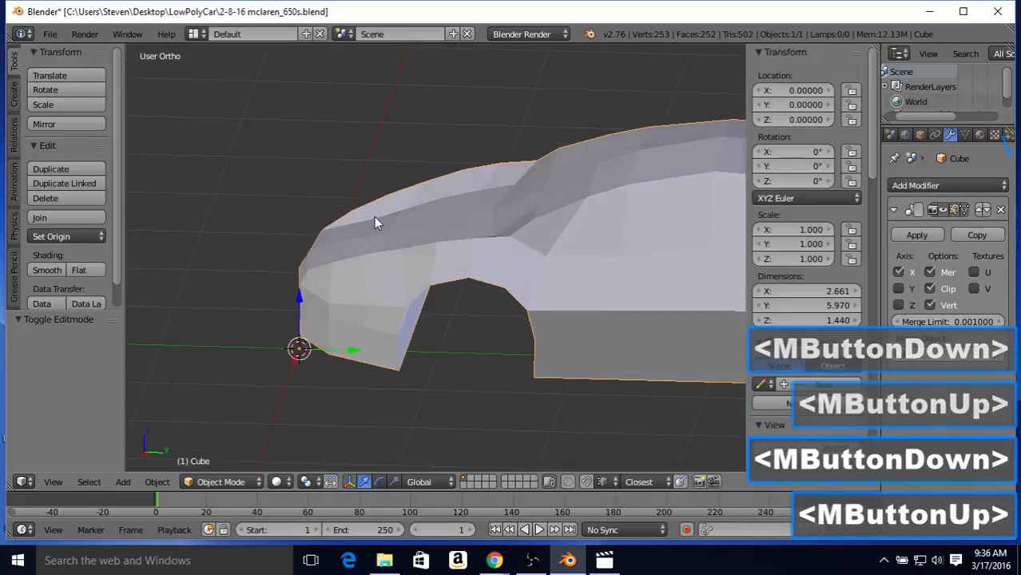
key(Tab)
right_click(409, 186)
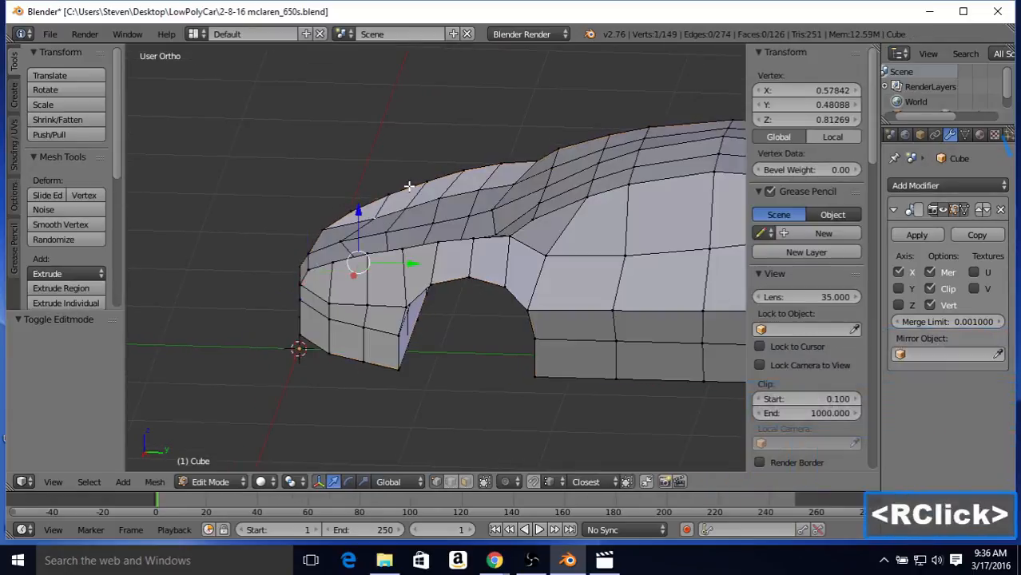
middle_drag(408, 186, 393, 199)
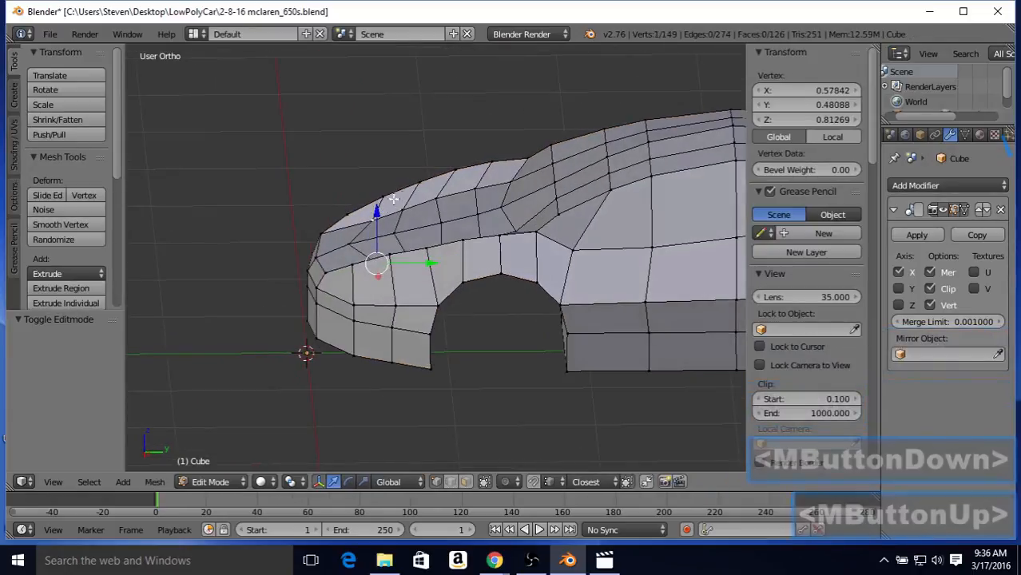
drag(377, 209, 375, 210)
key(Tab)
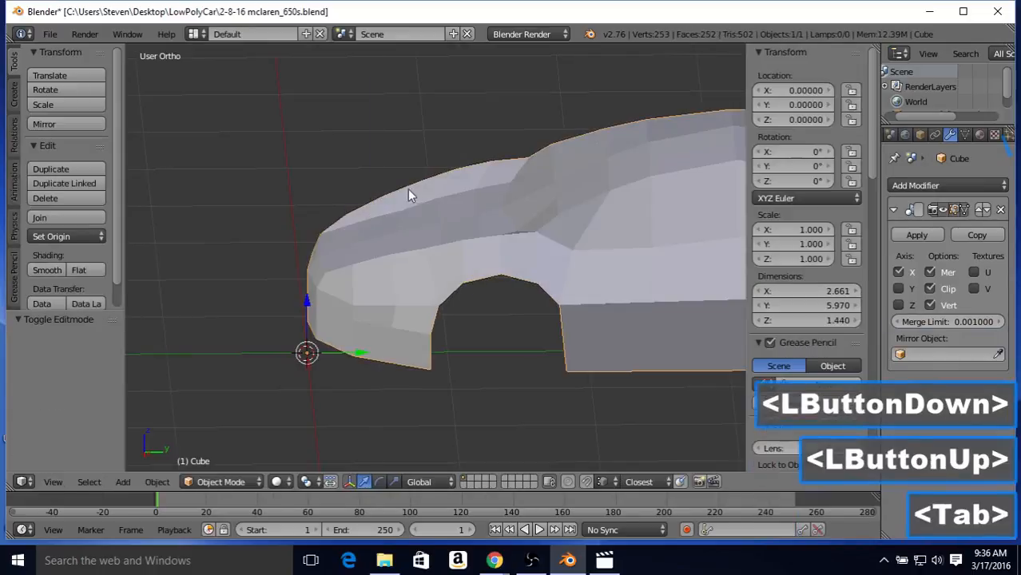
Step: Adjust the height of another vertex on the front of the hood and check the shaded surface
middle_drag(409, 191, 393, 192)
key(Tab)
right_click(405, 208)
drag(404, 198, 402, 197)
key(Tab)
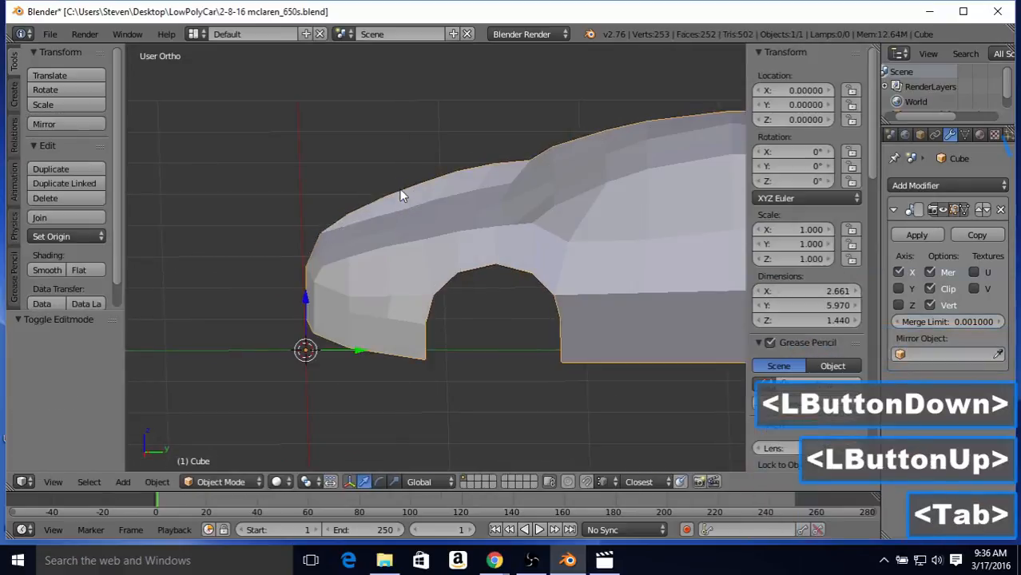
Step: Adjust the height of the hood's centreline vertex near Y 0.295 and check the shaded surface
middle_drag(402, 196, 466, 195)
key(Tab)
right_click(403, 206)
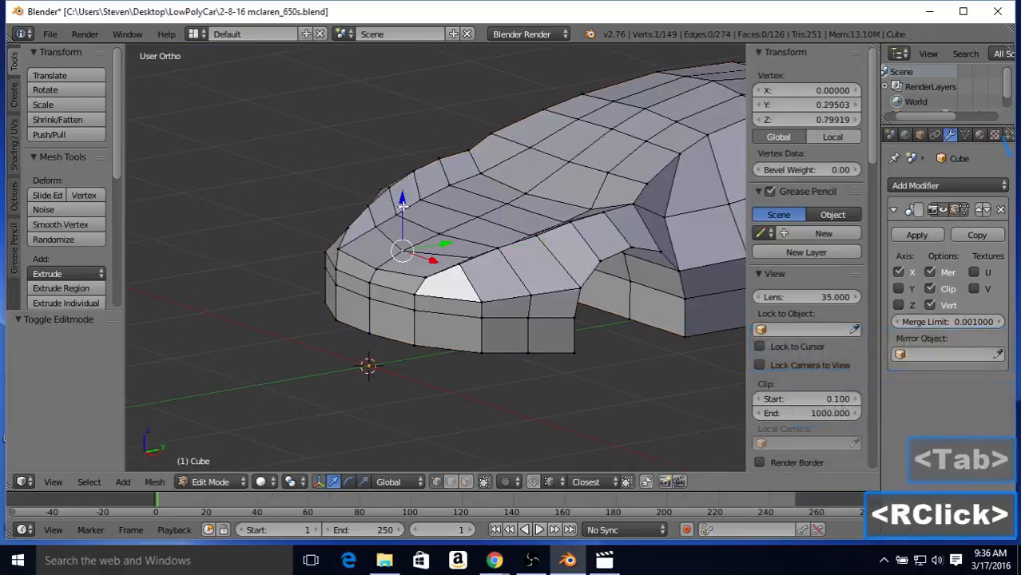
drag(403, 206, 402, 204)
key(Tab)
Step: Fine-tune the height of the front hood area in small vertical moves, checking the shaded surface from different angles between them
middle_drag(402, 205, 525, 202)
key(Tab)
drag(526, 186, 525, 188)
key(Tab)
middle_drag(526, 189, 554, 190)
key(Tab)
drag(537, 181, 535, 183)
key(Tab)
middle_drag(535, 183, 503, 172)
key(Tab)
click(352, 192)
key(Tab)
Step: Inspect the reshaped nose and hood up close and save the file
scroll(384, 206, down, 1)
scroll(384, 206, down, 1)
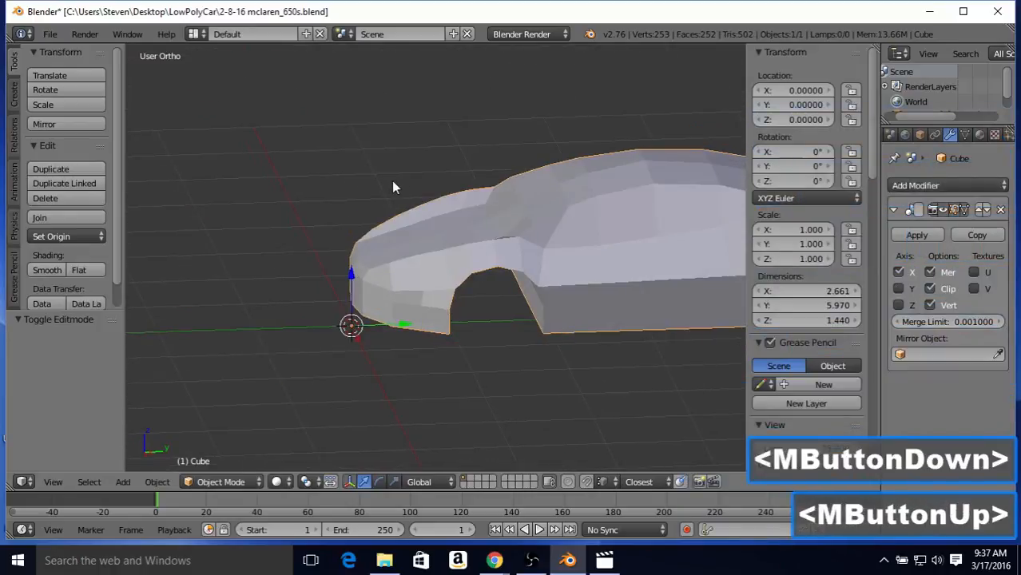
scroll(366, 227, up, 3)
middle_drag(367, 224, 437, 201)
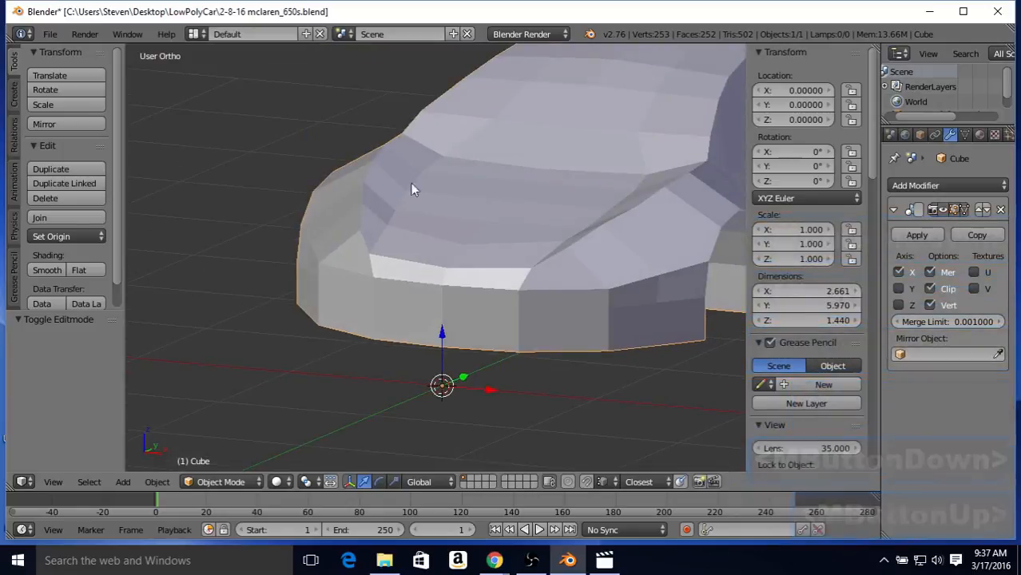
click(48, 35)
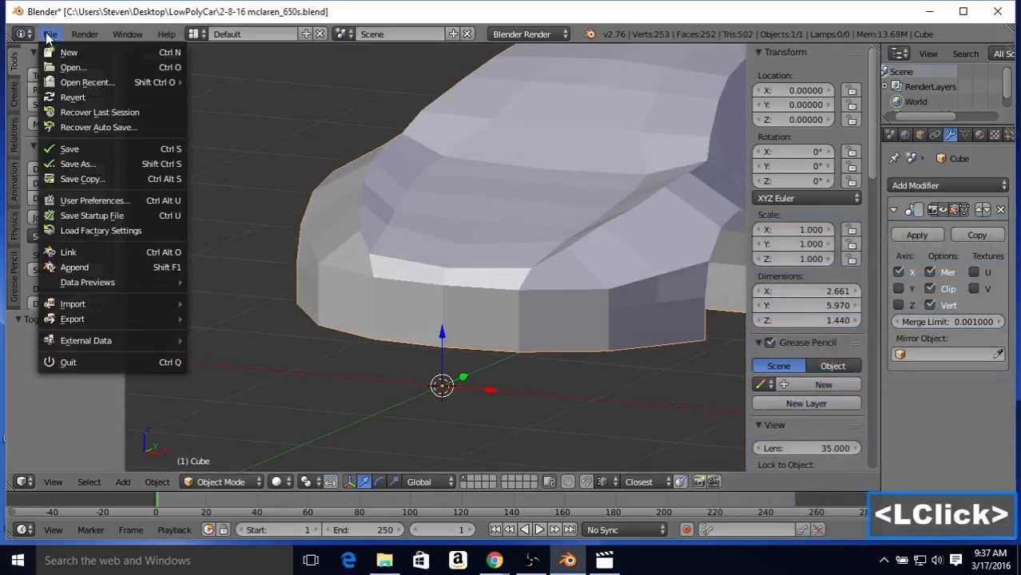
click(70, 149)
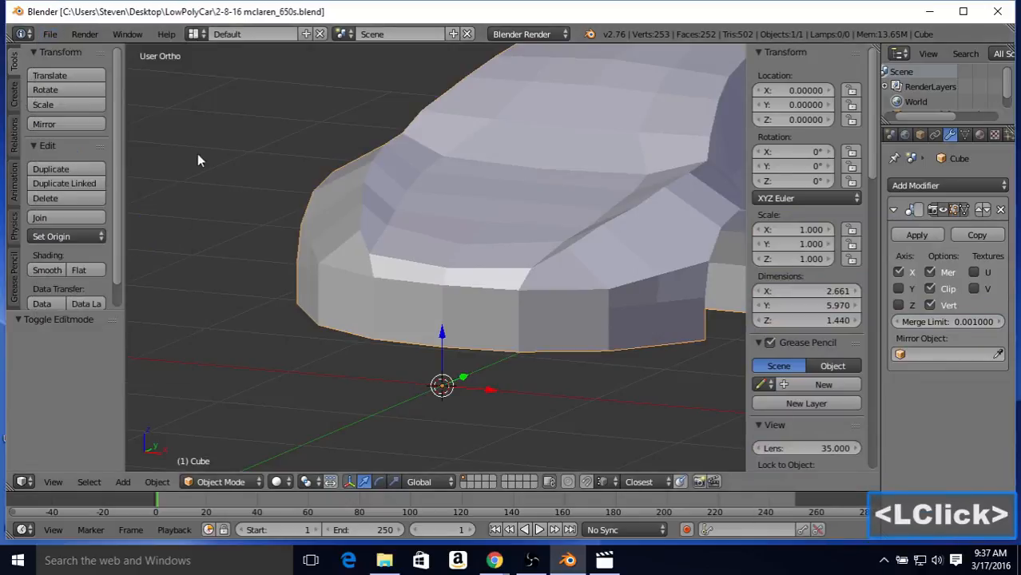